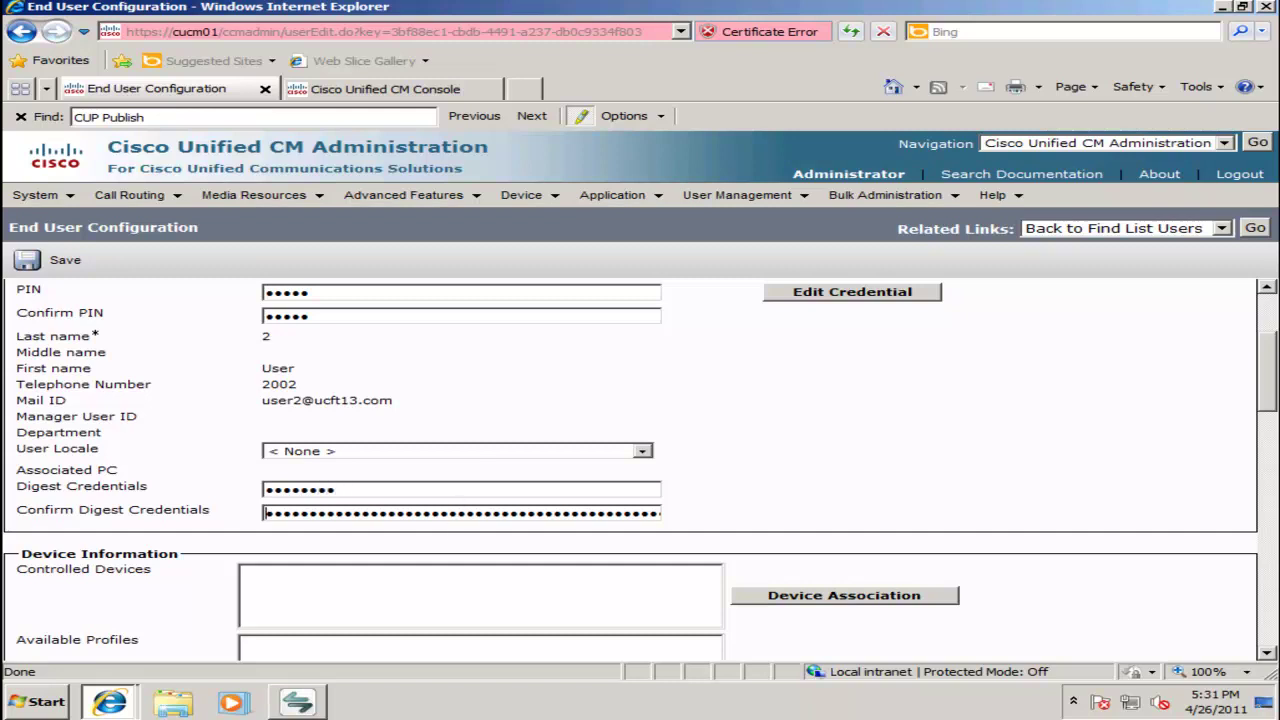
Re-enter user2's confirm digest credentials, save, and return to the Find and List Users page.
{"action": "double_click", "coordinate": [457, 513]}
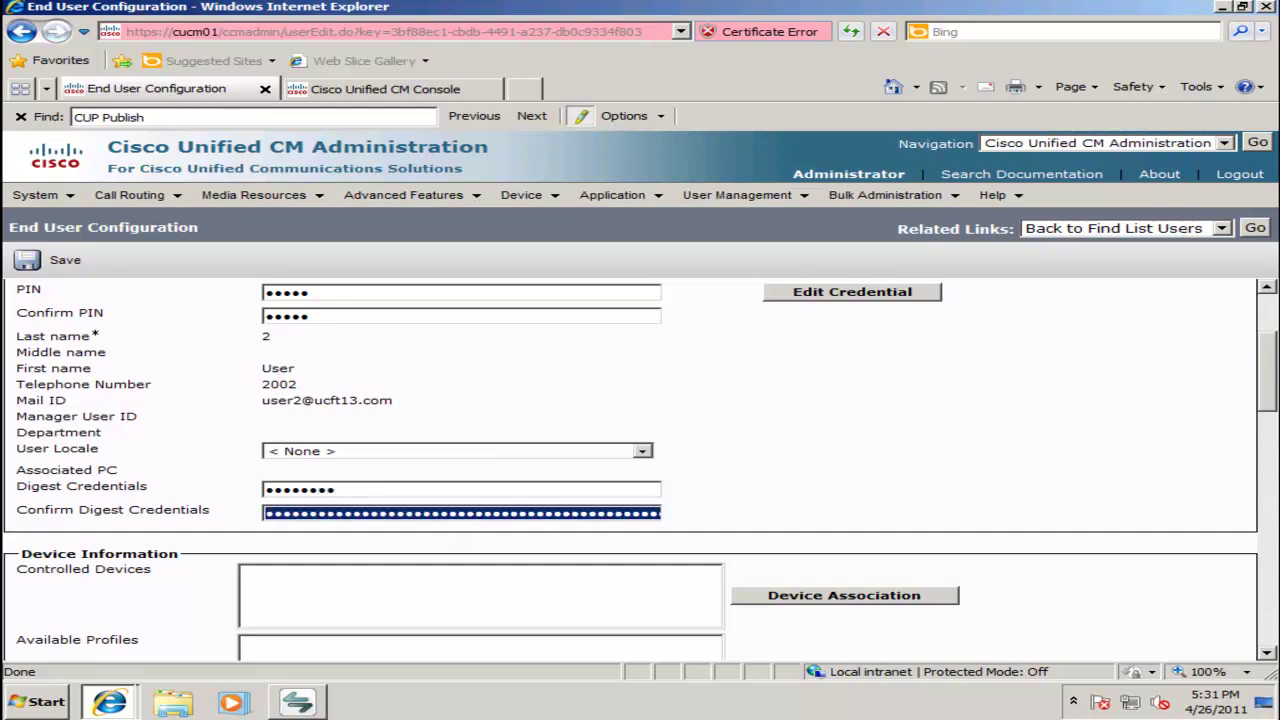
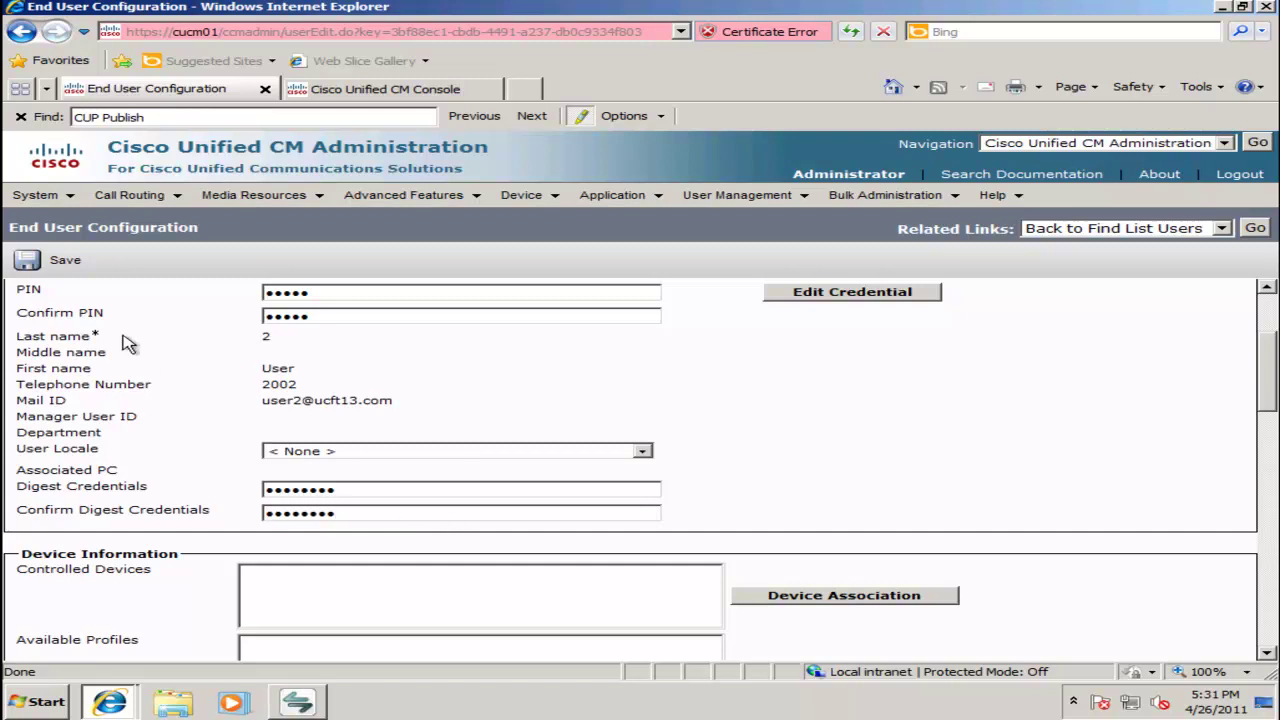
{"action": "left_click", "coordinate": [66, 262]}
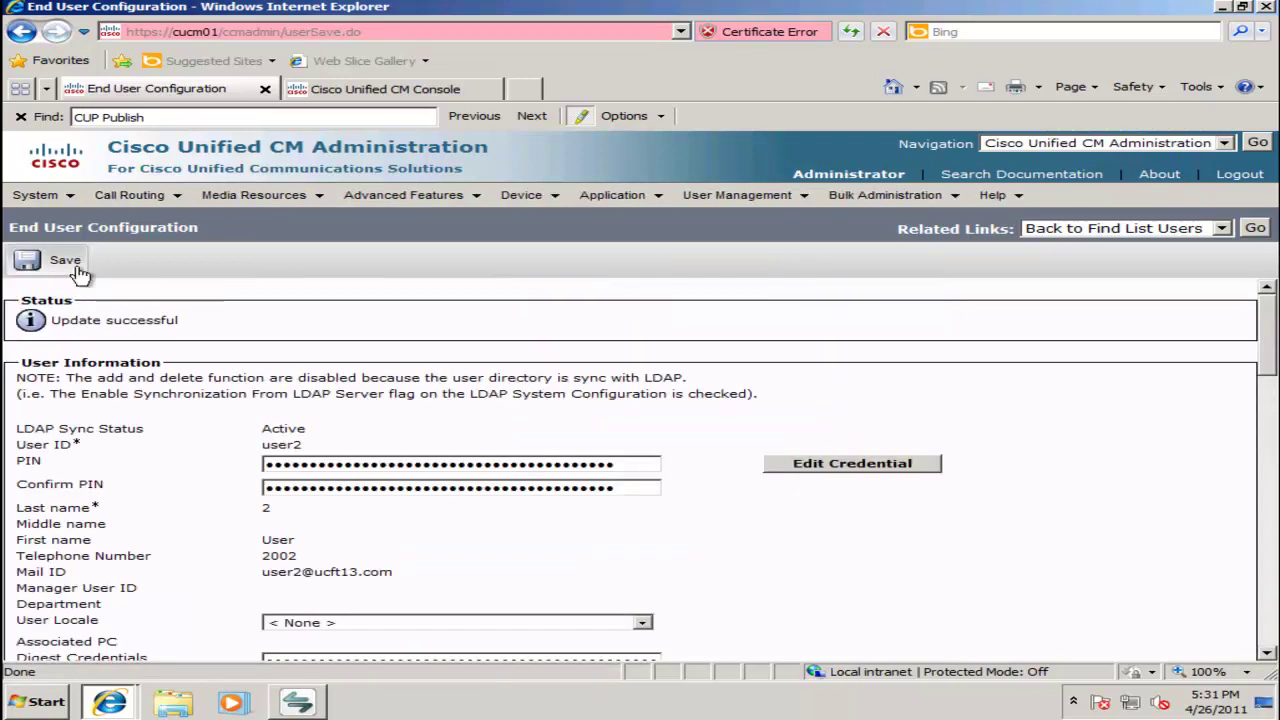
{"action": "left_click", "coordinate": [1255, 229]}
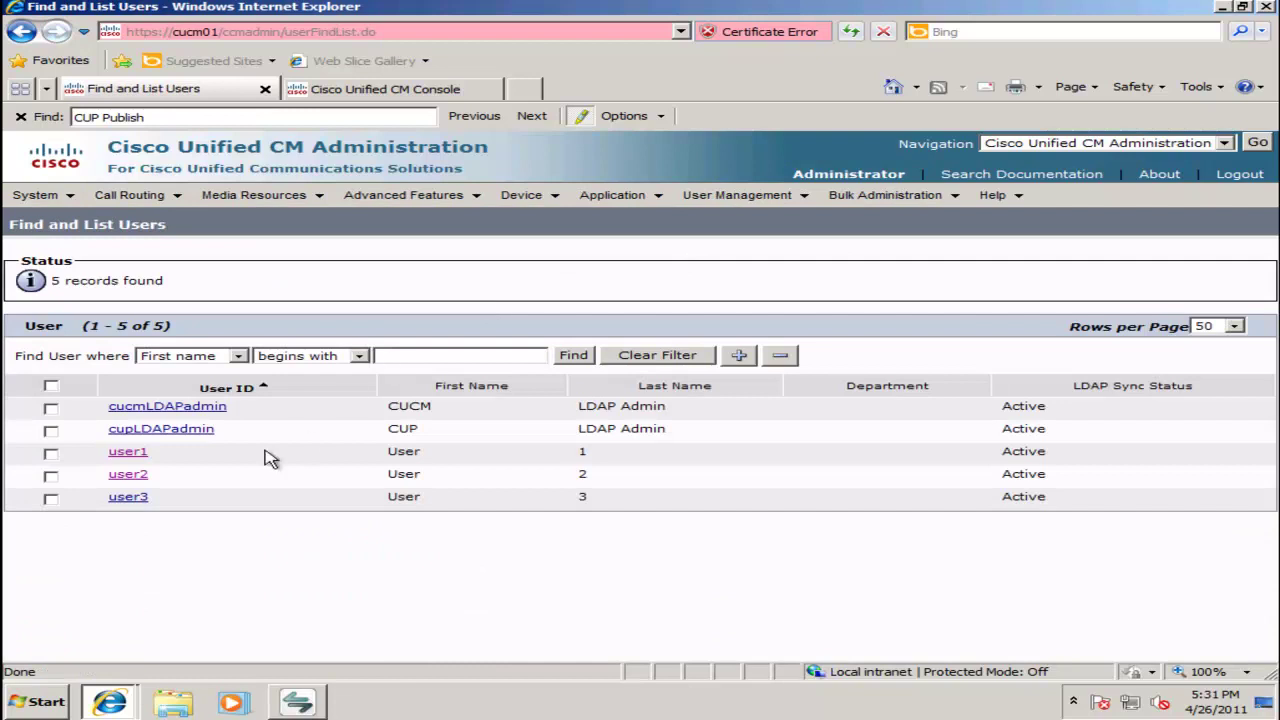
Open user3 and enter a new PIN and matching confirm PIN.
{"action": "left_click", "coordinate": [130, 497]}
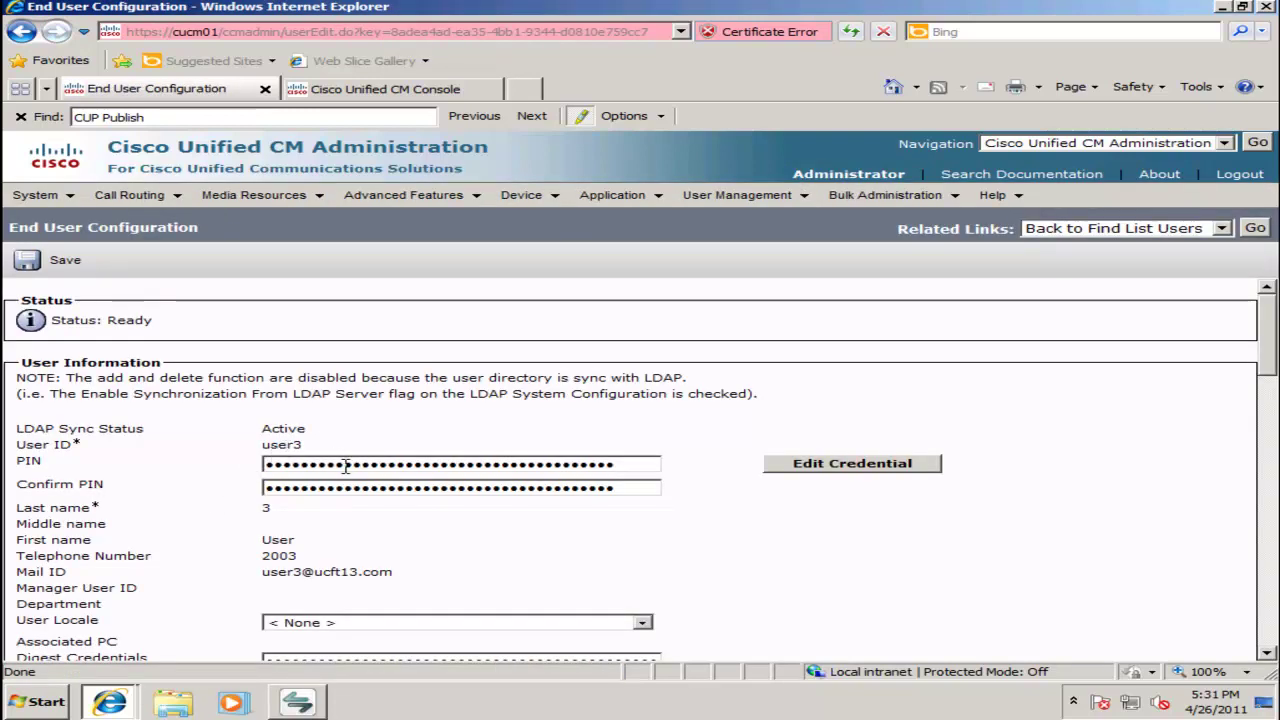
{"action": "double_click", "coordinate": [342, 464]}
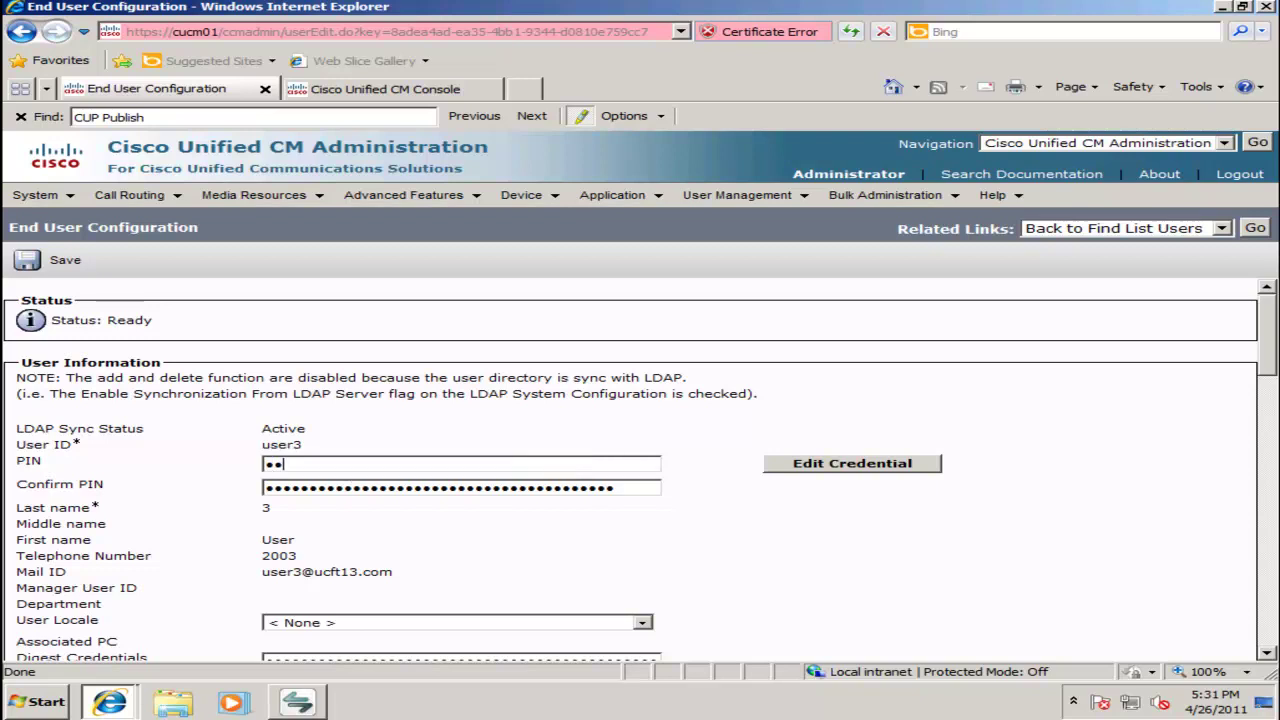
{"action": "double_click", "coordinate": [351, 486]}
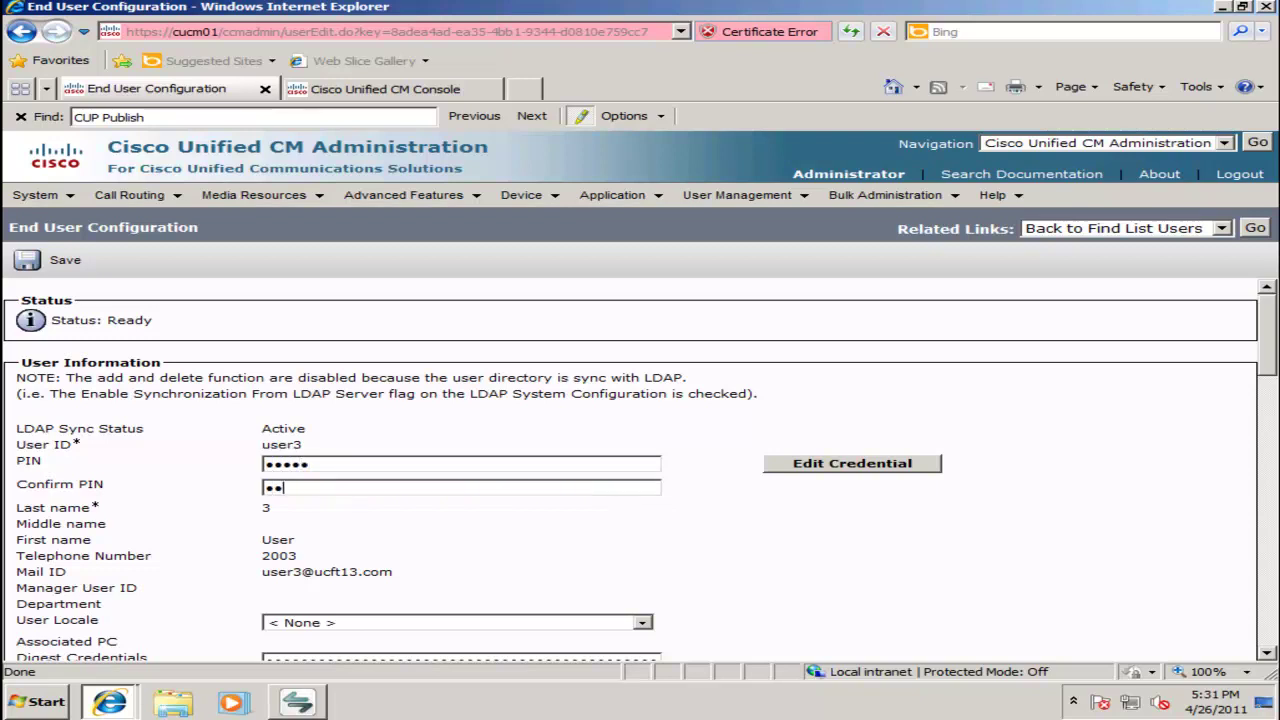
Enter new digest credentials and confirm digest credentials for user3.
{"action": "scroll", "coordinate": [372, 508], "scroll_direction": "down", "scroll_amount": 3}
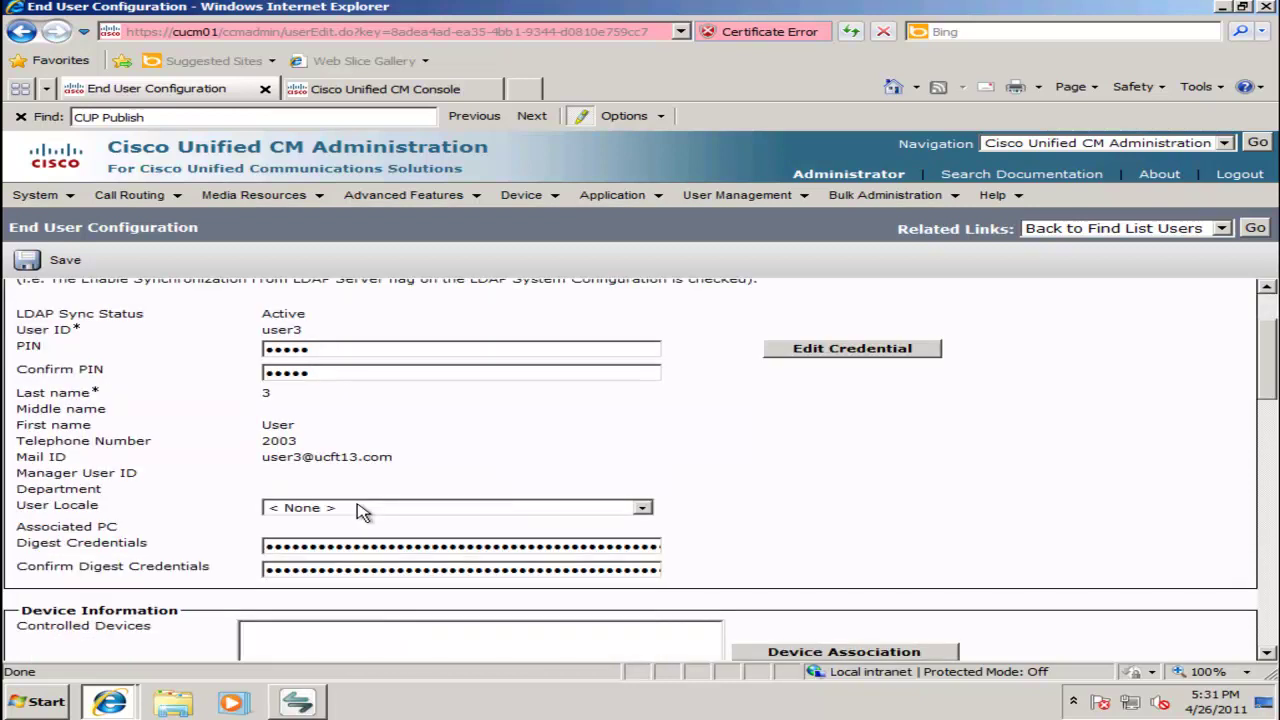
{"action": "double_click", "coordinate": [376, 546]}
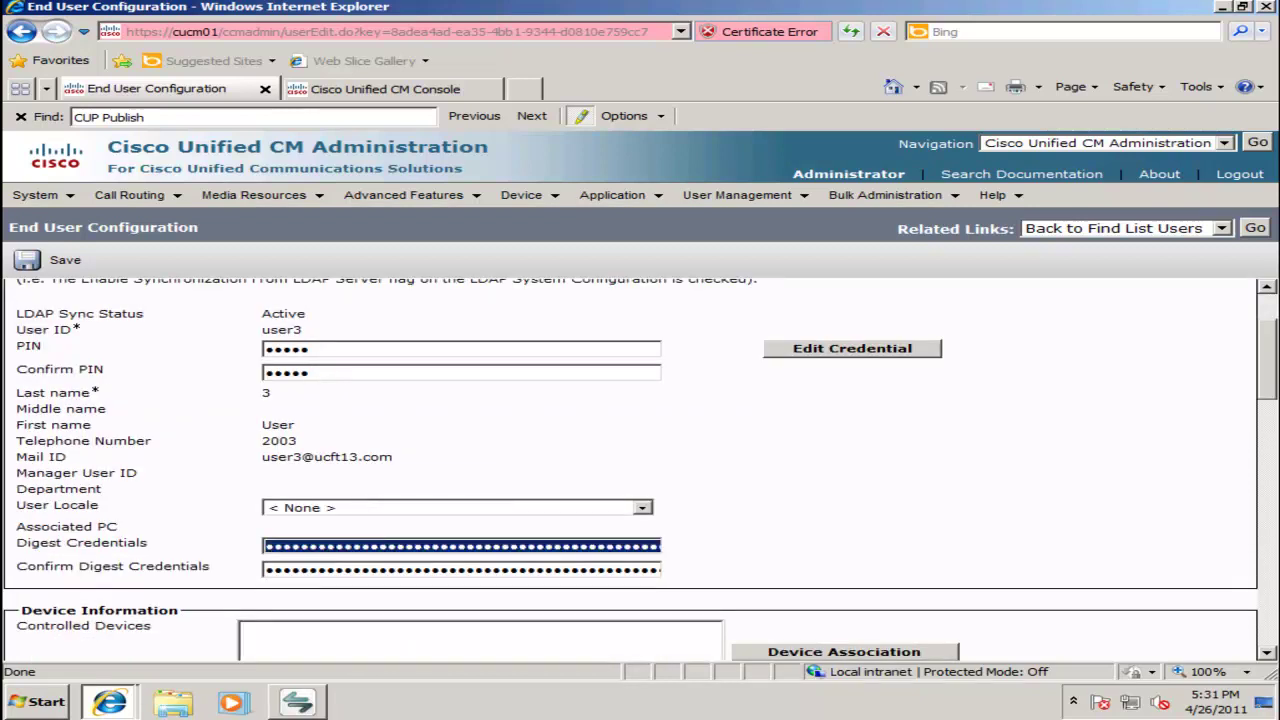
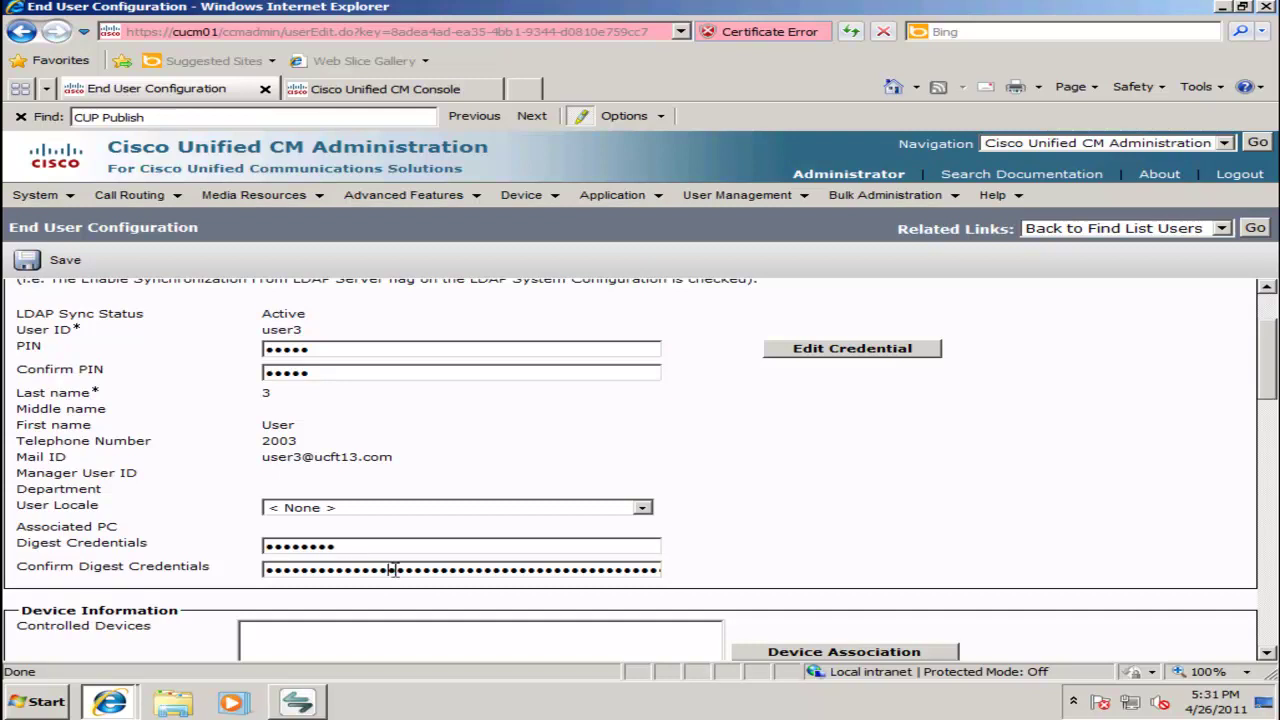
{"action": "double_click", "coordinate": [394, 570]}
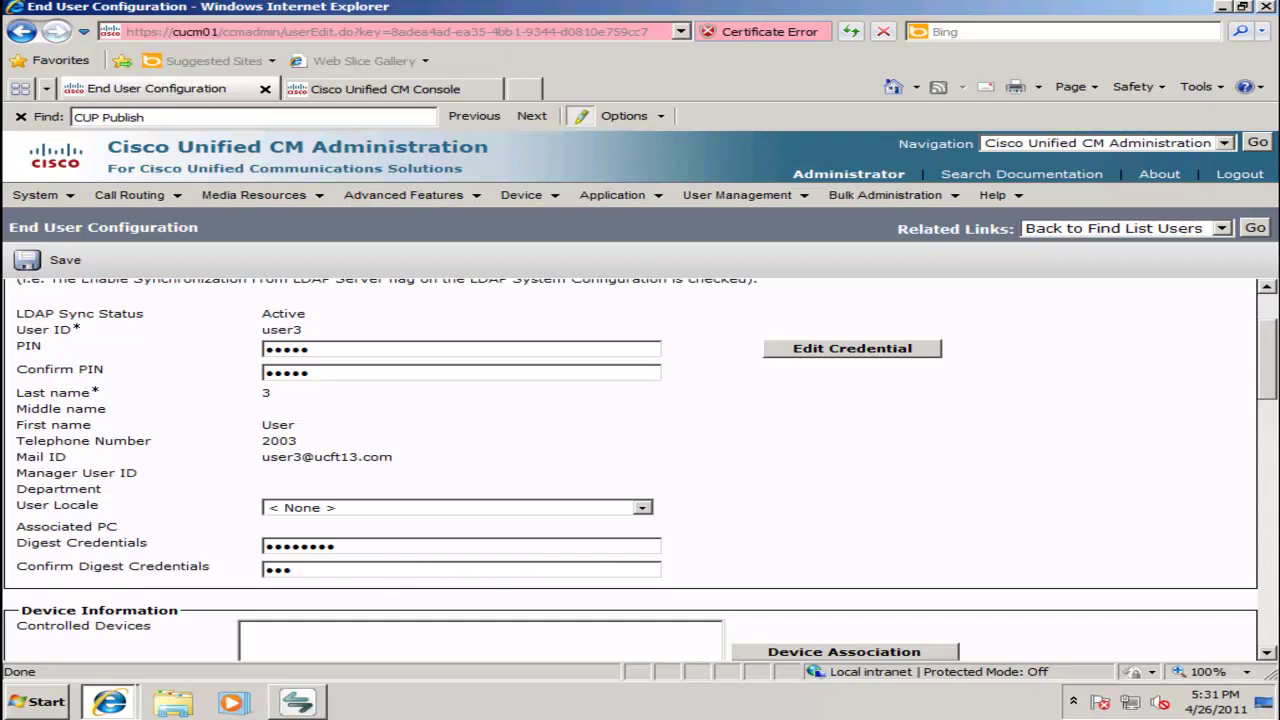
Fix user3's digest credential mismatch by retyping both fields, then save.
{"action": "left_click", "coordinate": [60, 262]}
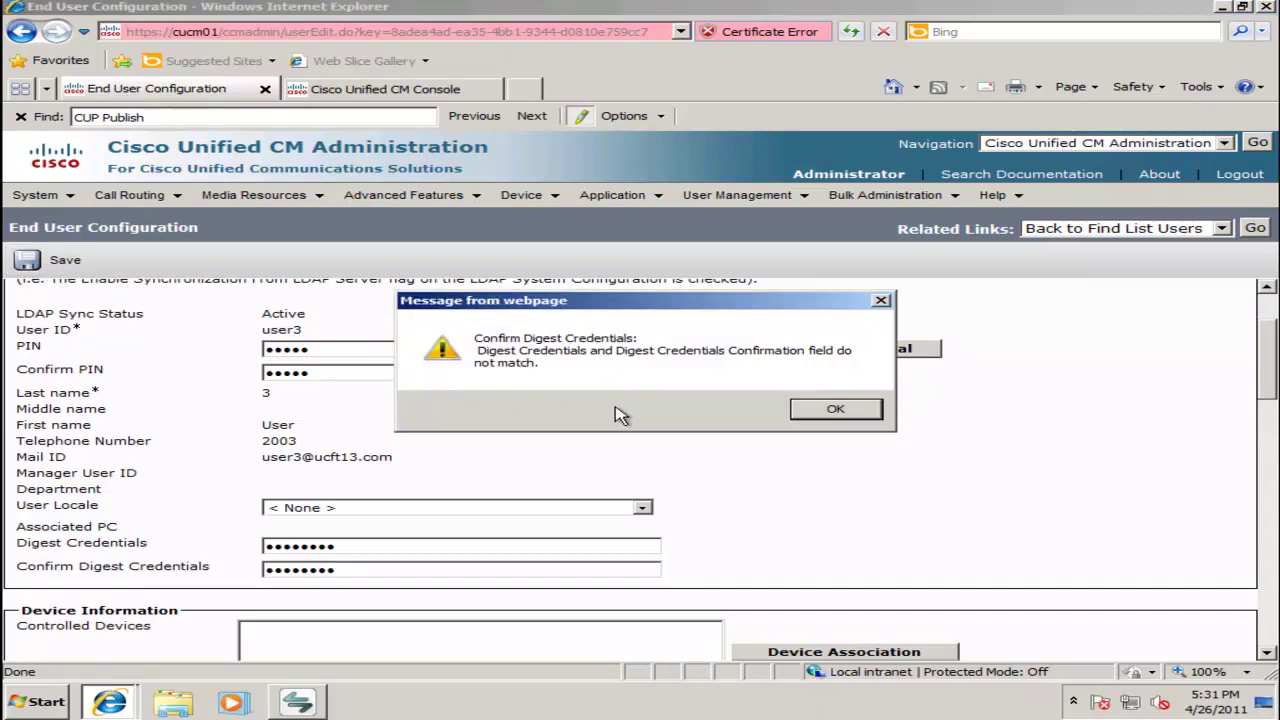
{"action": "left_click", "coordinate": [868, 418]}
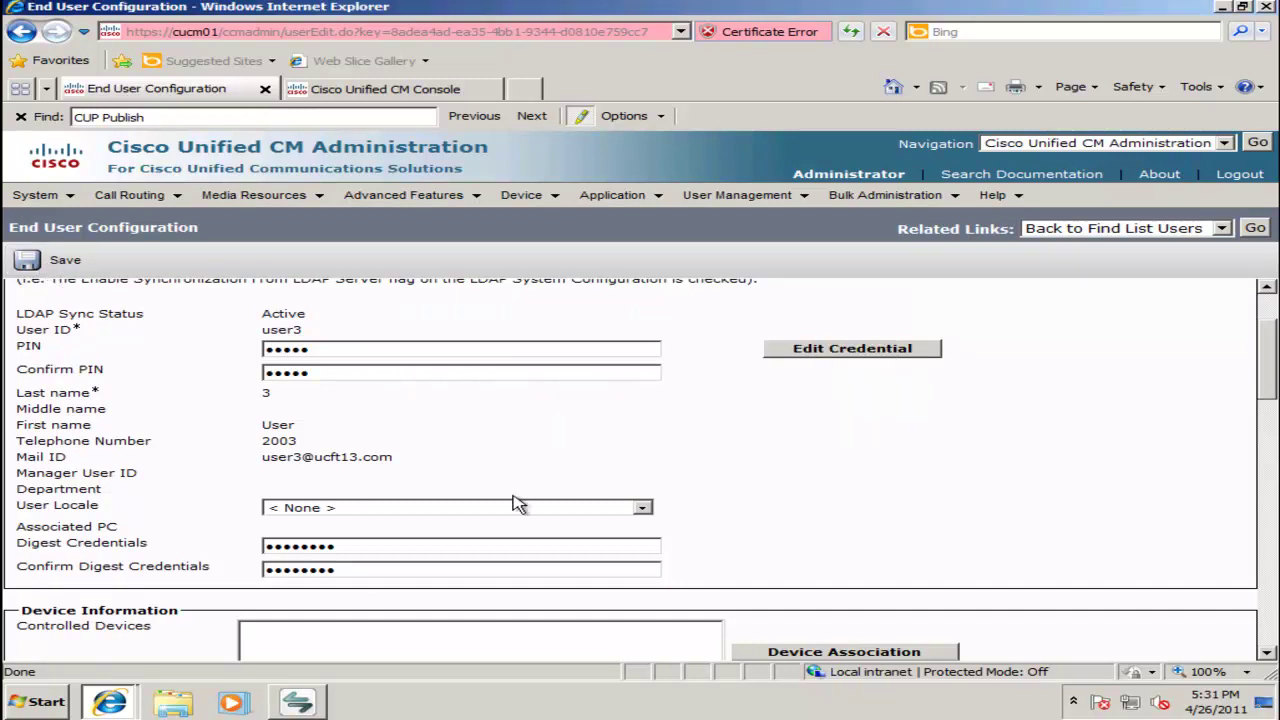
{"action": "left_click", "coordinate": [374, 550]}
{"action": "double_click", "coordinate": [320, 545]}
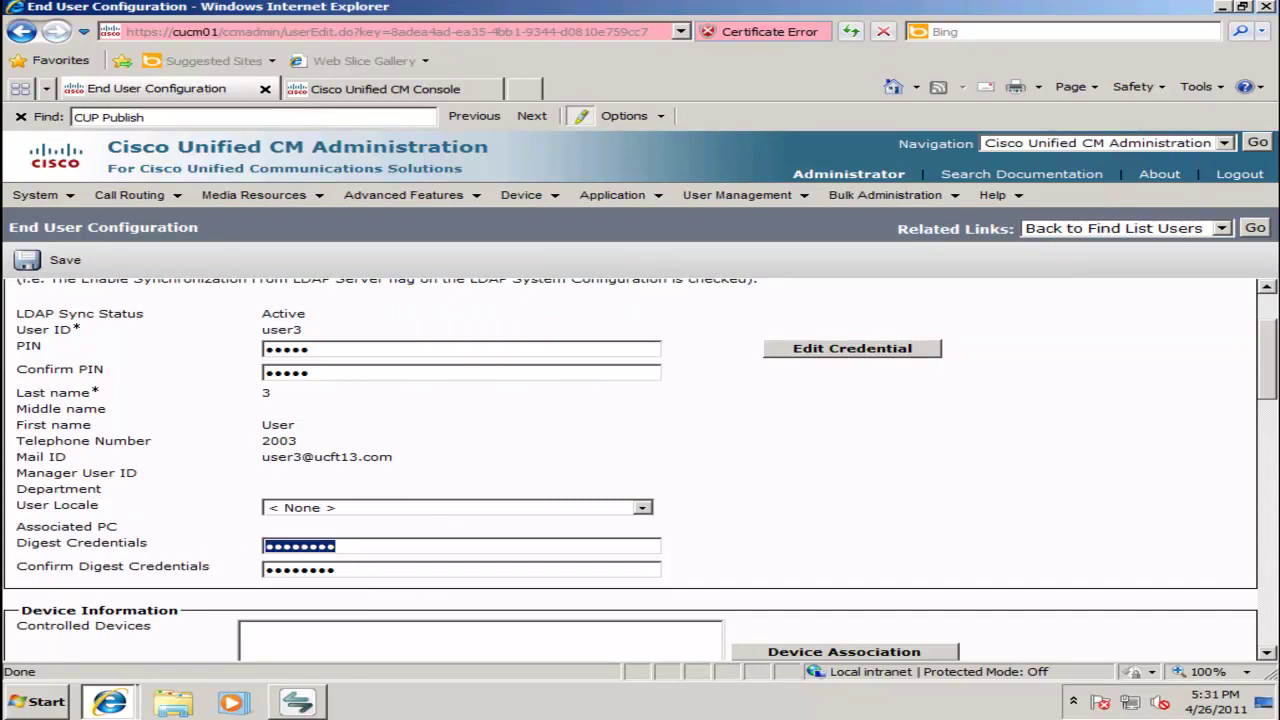
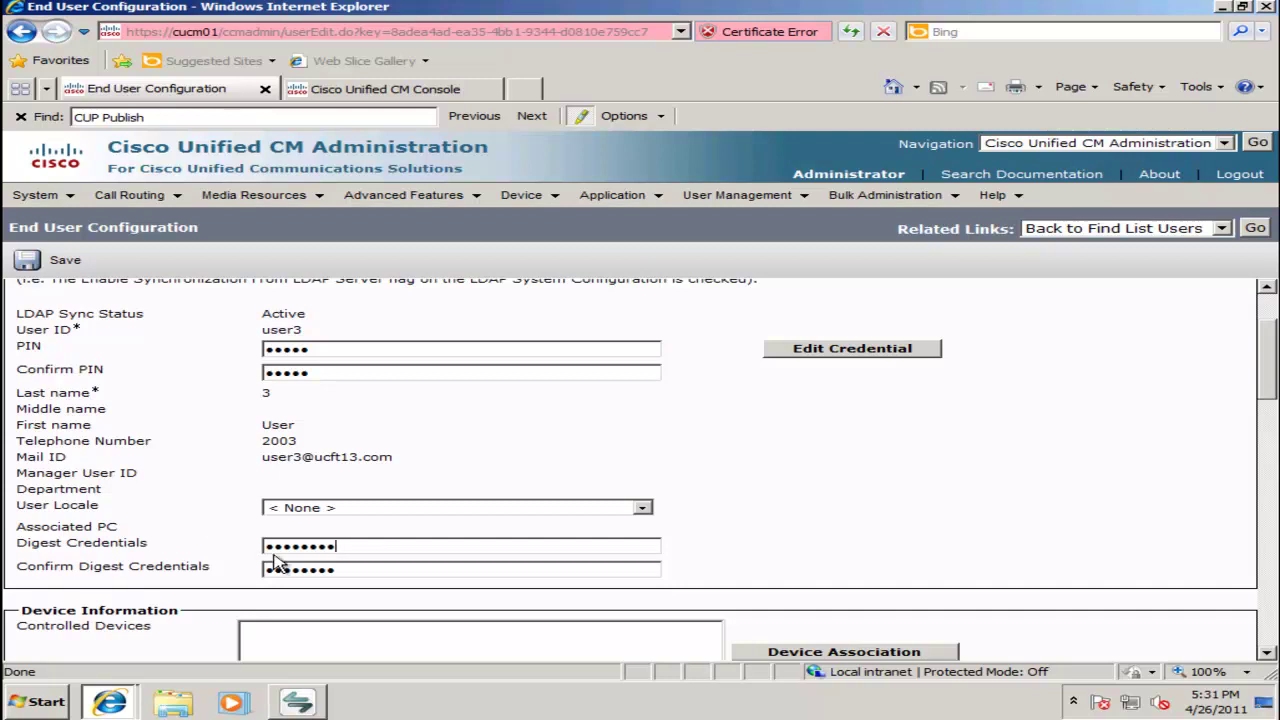
{"action": "left_click_drag", "start_coordinate": [343, 568], "coordinate": [248, 568]}
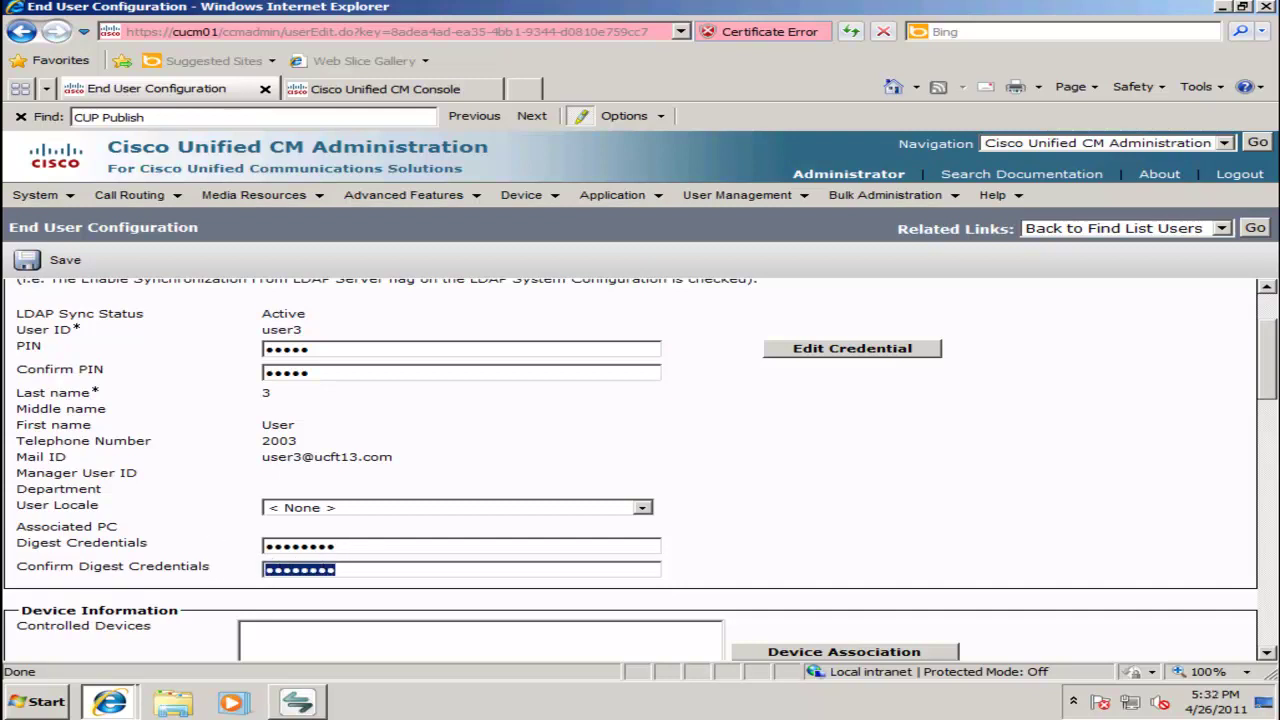
{"action": "type", "text": "1"}
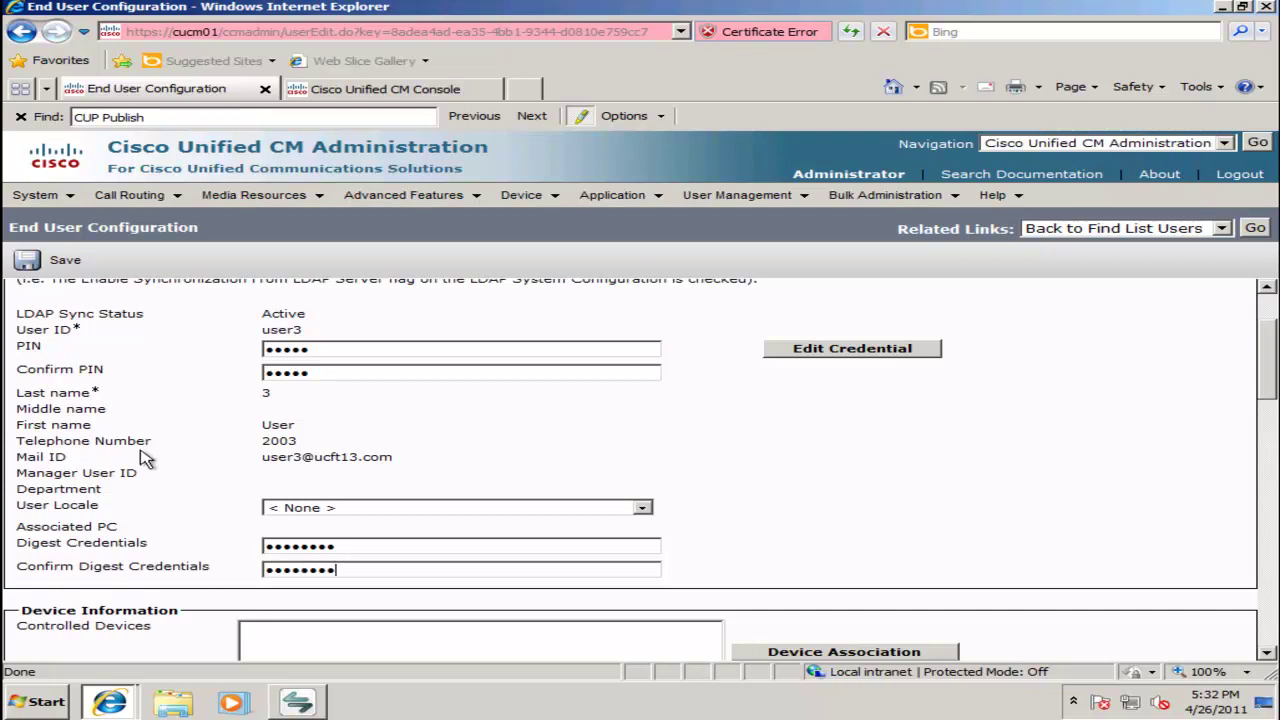
{"action": "left_click", "coordinate": [58, 265]}
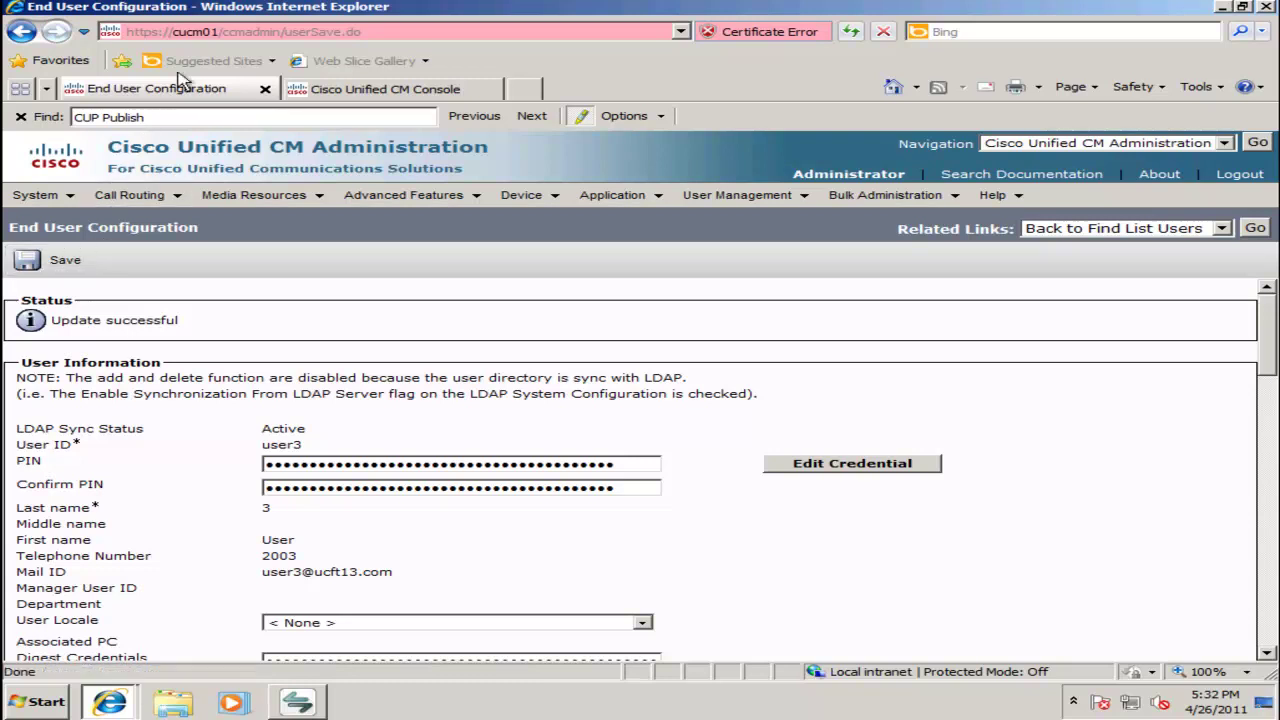
Start a new application user with user ID AXLuserCUP and a password.
{"action": "mouse_move", "coordinate": [725, 198]}
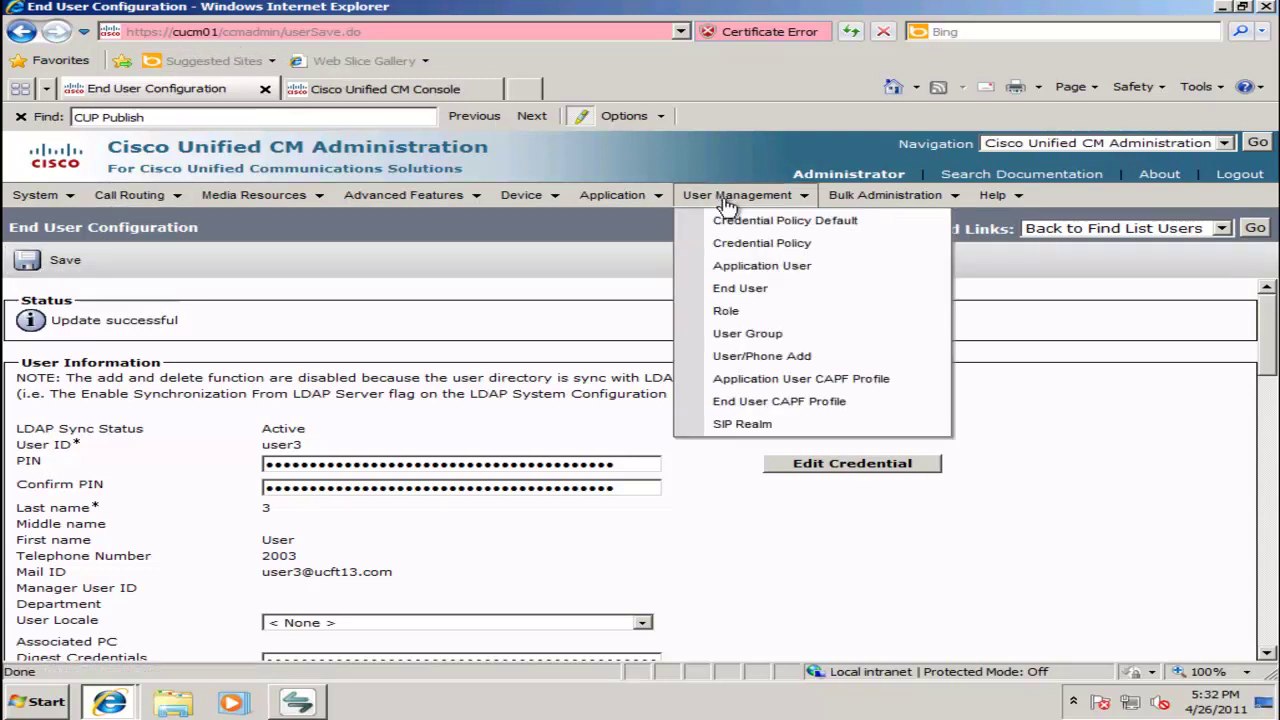
{"action": "left_click", "coordinate": [740, 266]}
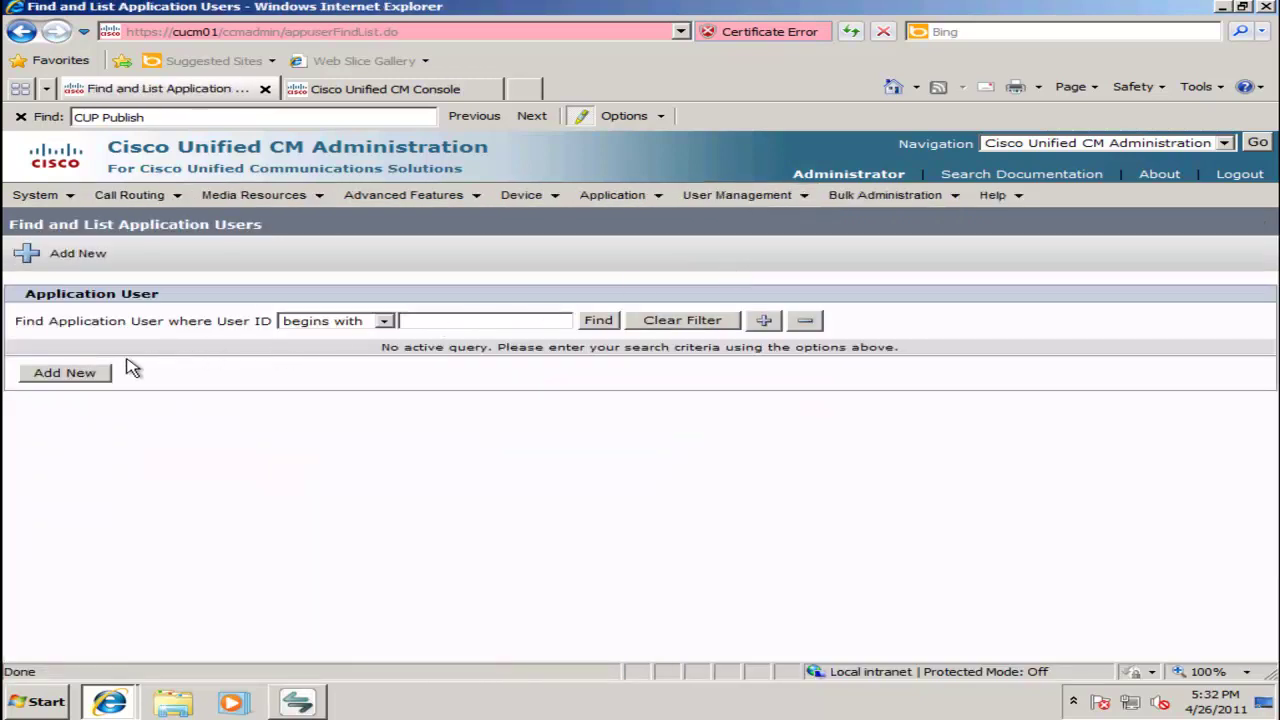
{"action": "left_click", "coordinate": [92, 373]}
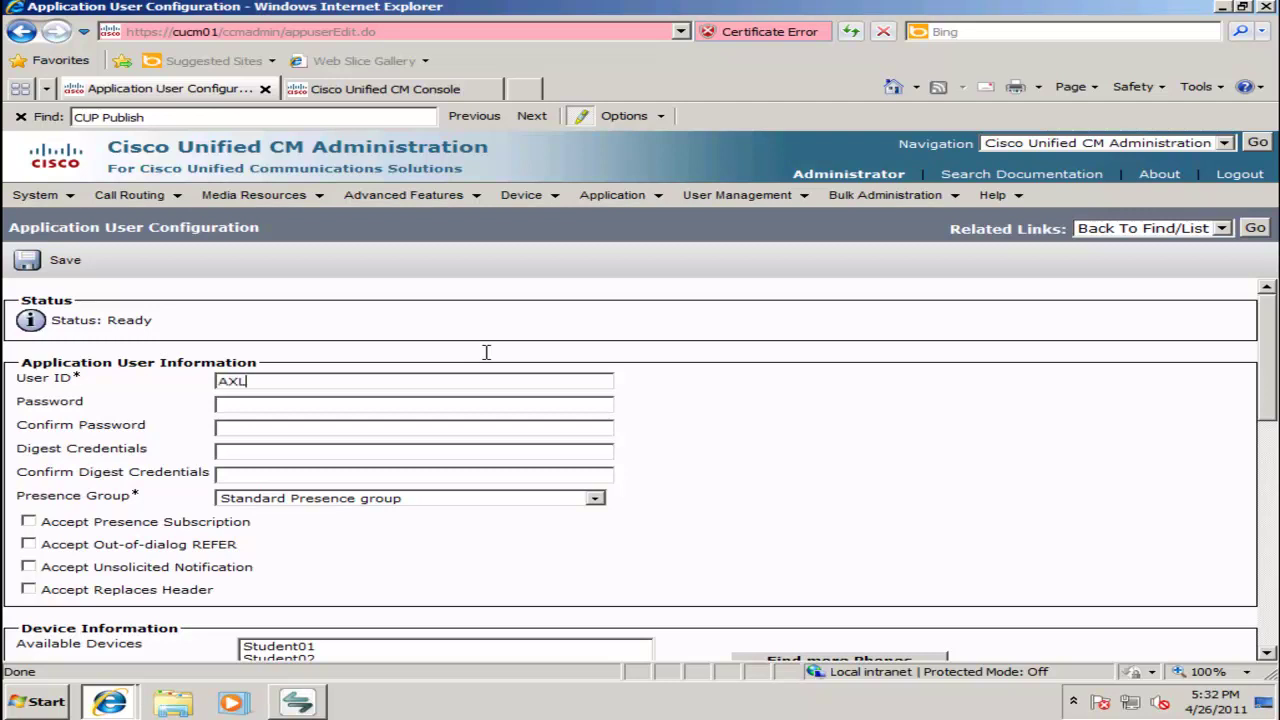
{"action": "type", "text": "erCU"}
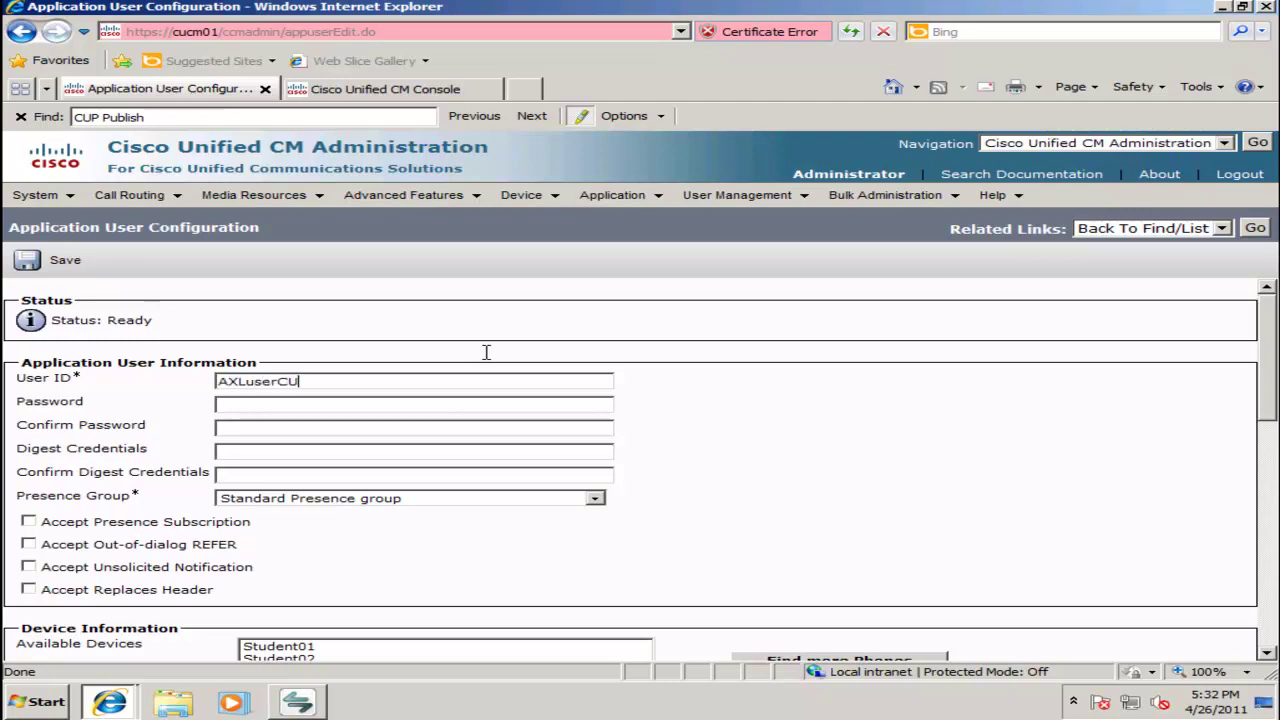
{"action": "type", "text": "P"}
{"action": "key", "text": "Tab"}
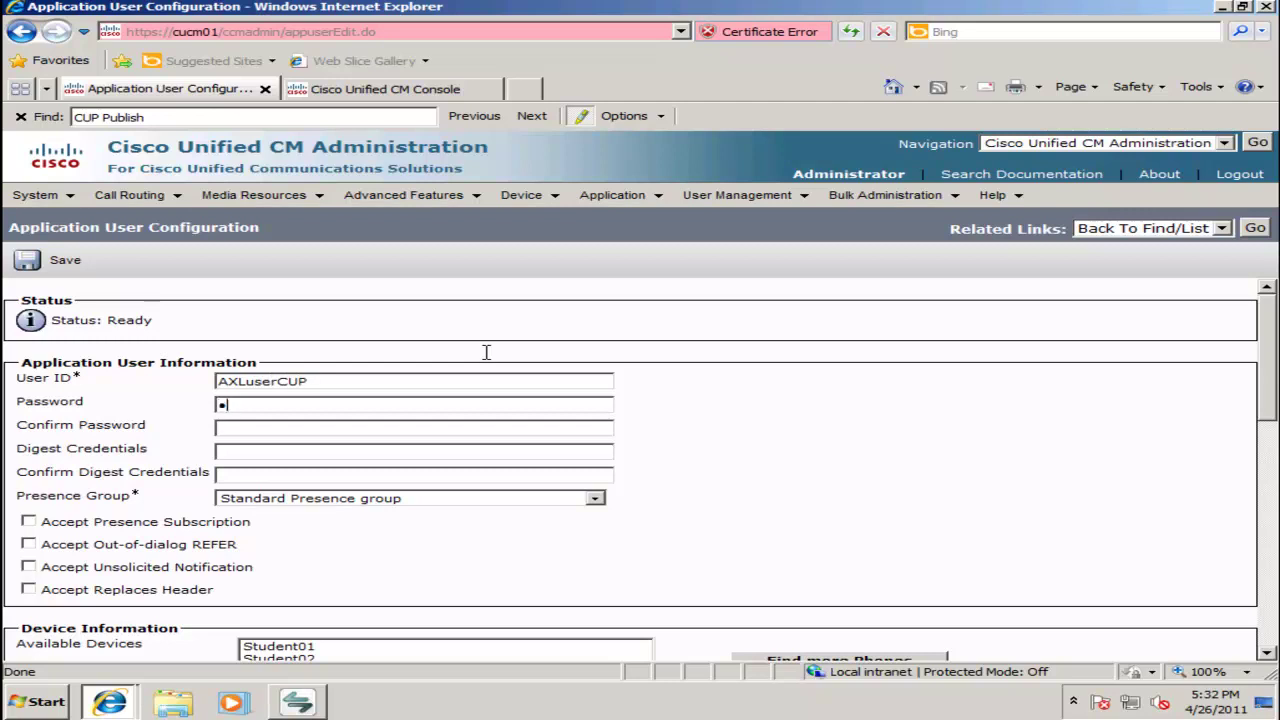
{"action": "key", "text": "Tab"}
Confirm the password, make Student01–Student03 controlled devices, and save AXLuserCUP.
{"action": "scroll", "coordinate": [491, 352], "scroll_direction": "down", "scroll_amount": 3}
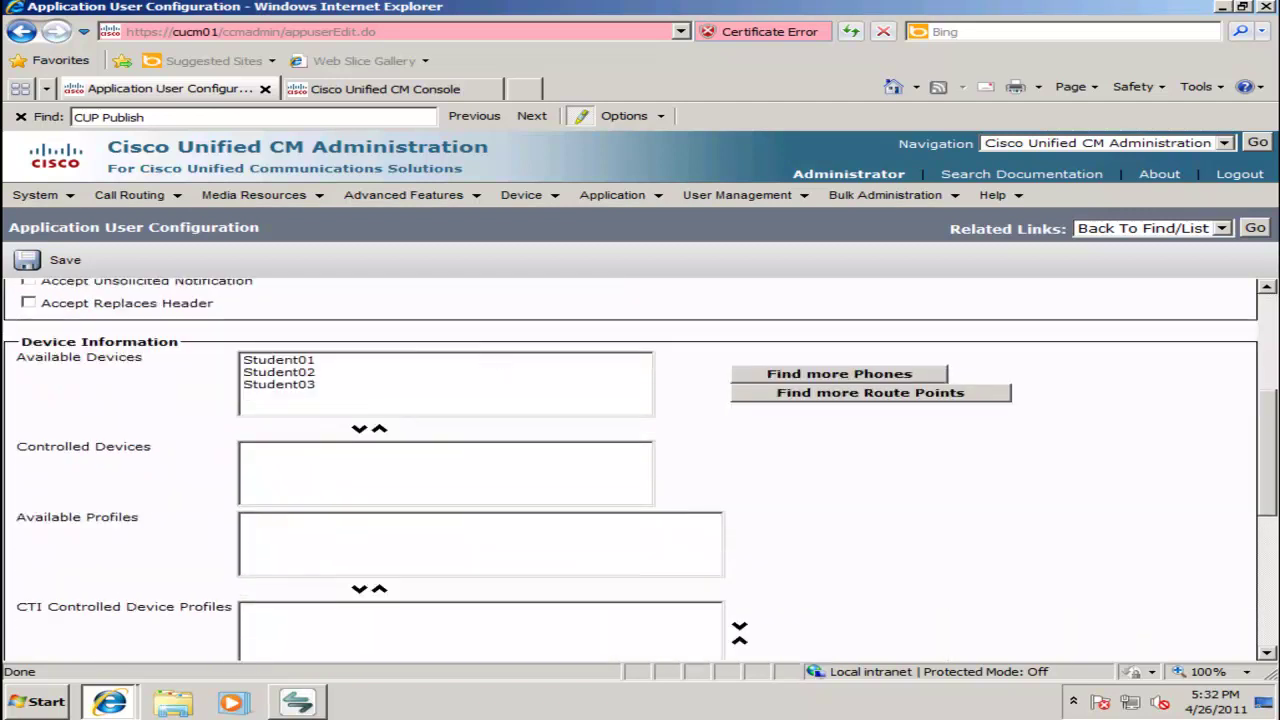
{"action": "left_click", "coordinate": [292, 362]}
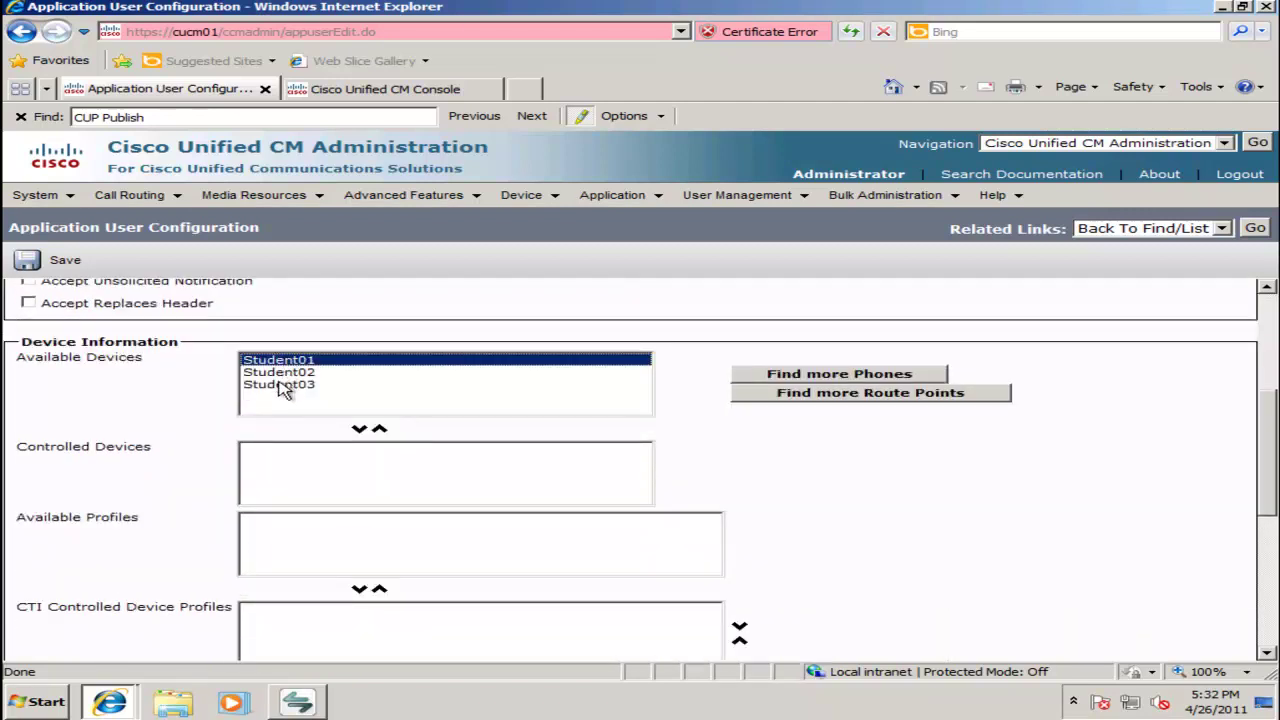
{"action": "left_click", "coordinate": [279, 386], "text": "shift"}
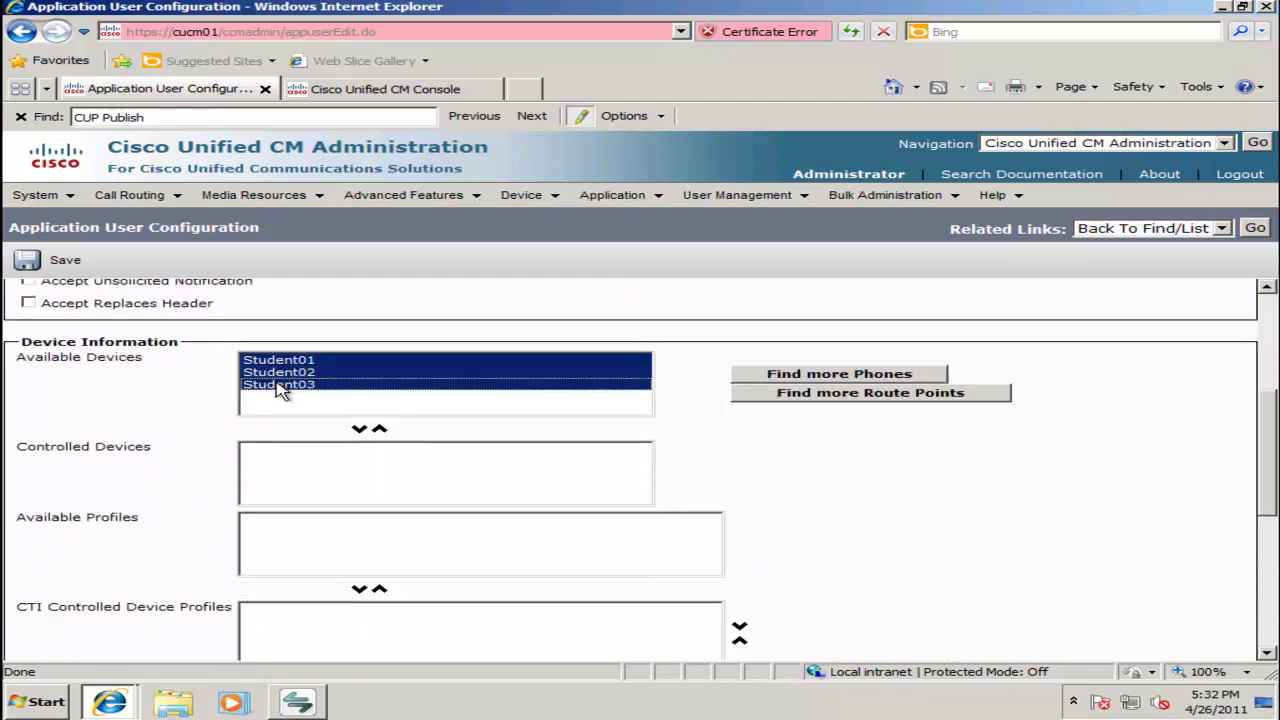
{"action": "left_click", "coordinate": [359, 430]}
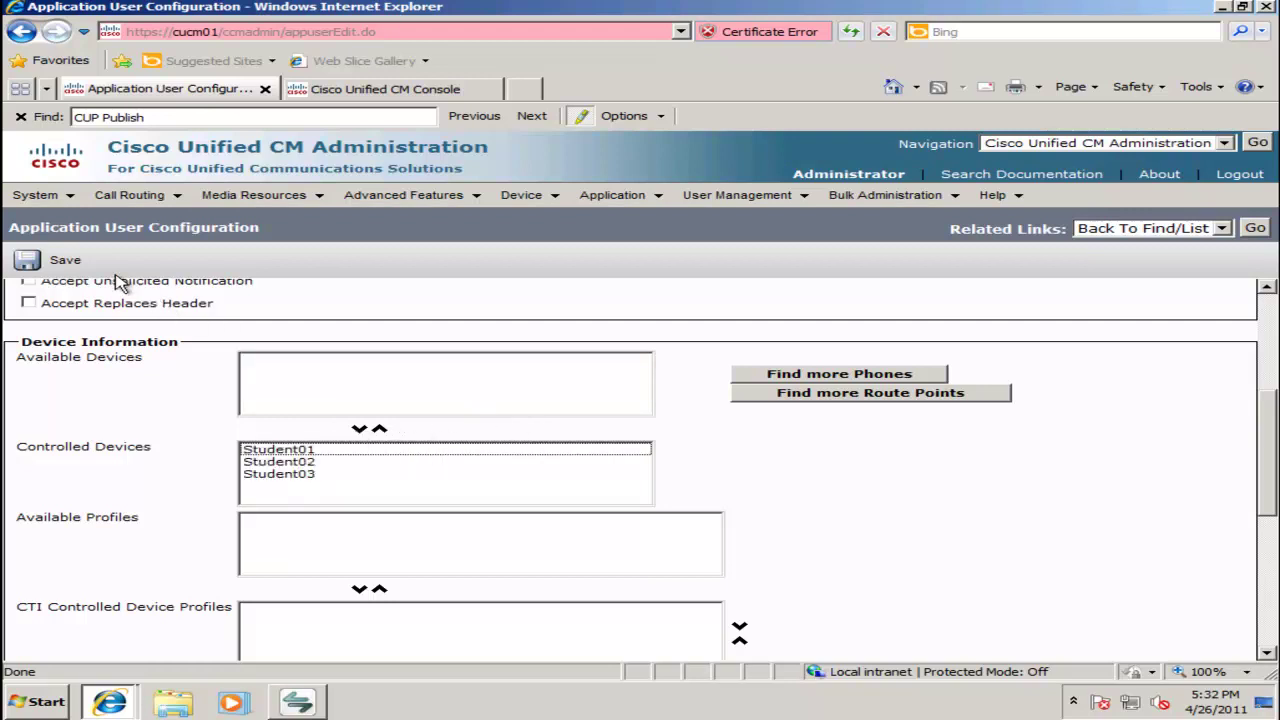
{"action": "left_click", "coordinate": [80, 268]}
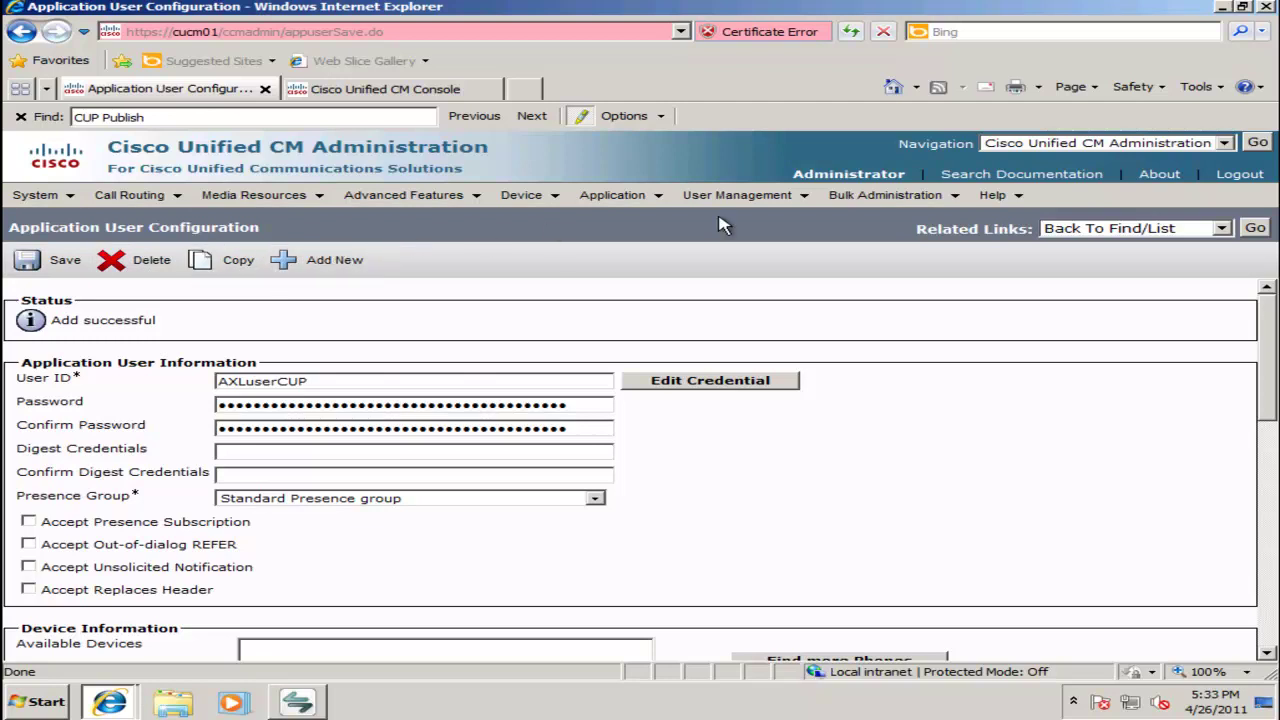
{"action": "mouse_move", "coordinate": [770, 200]}
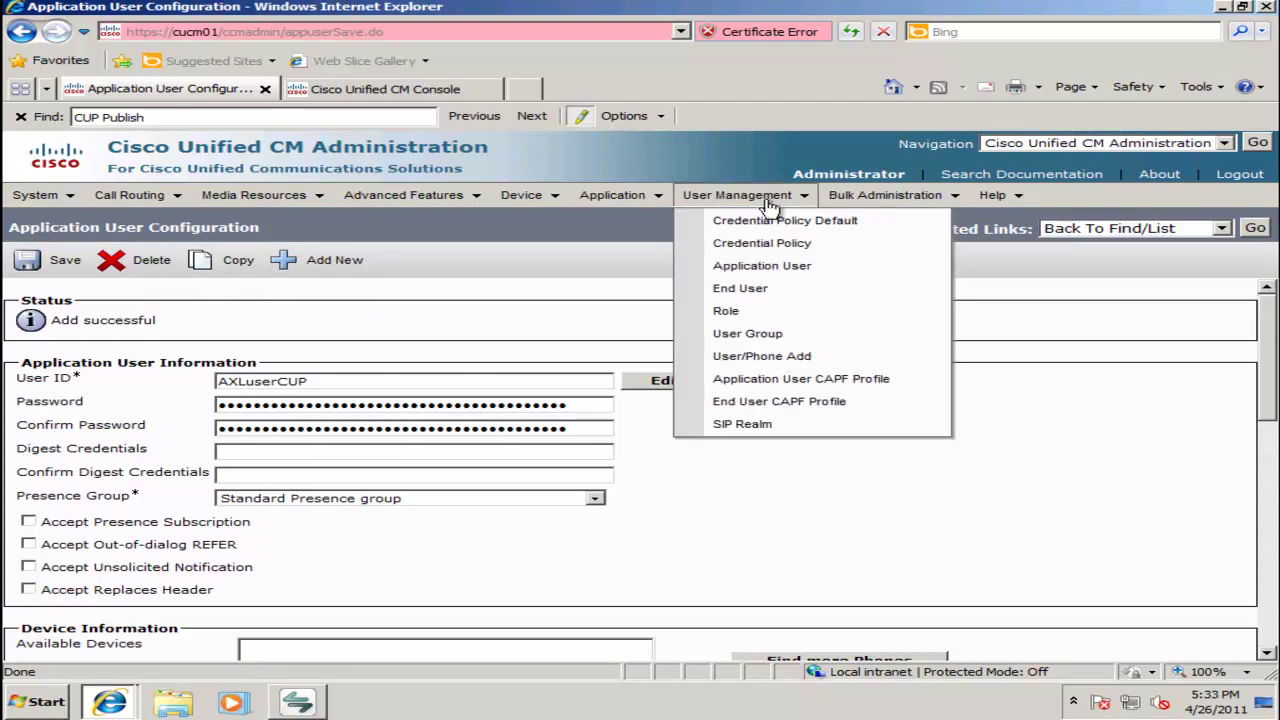
Add a new user group named group_AXLaccess and save it.
{"action": "left_click", "coordinate": [765, 335]}
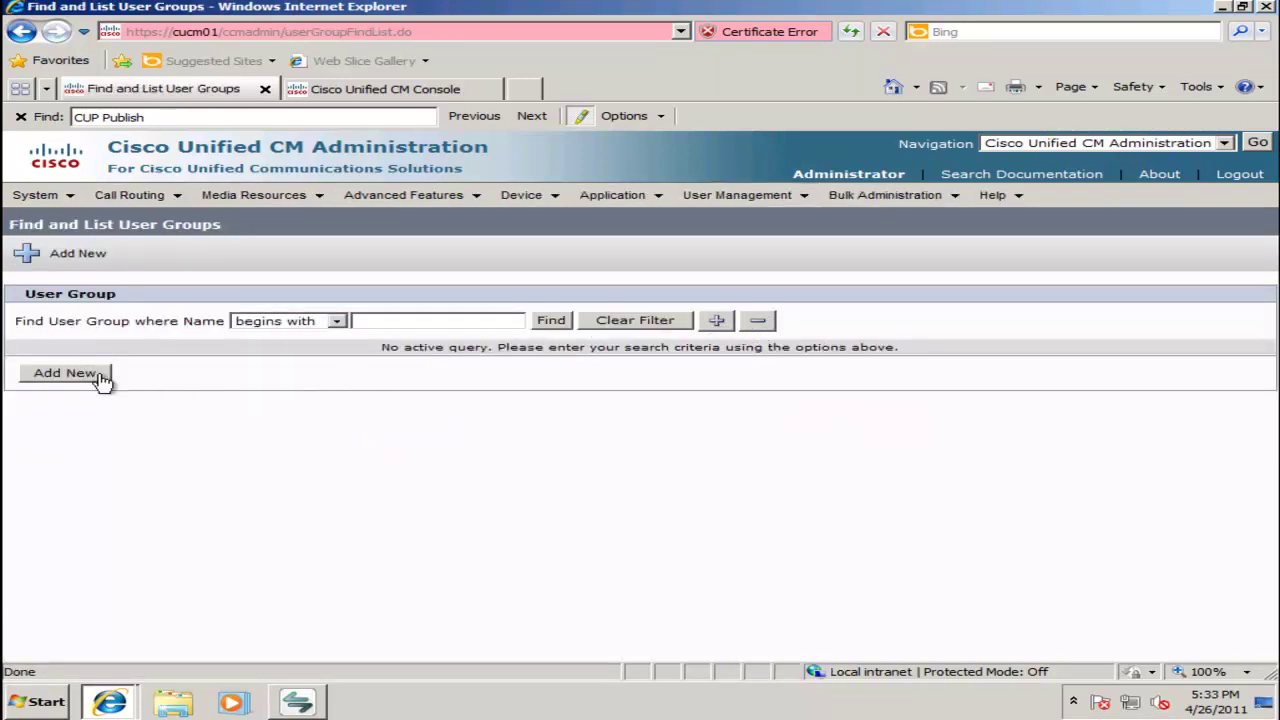
{"action": "left_click", "coordinate": [66, 373]}
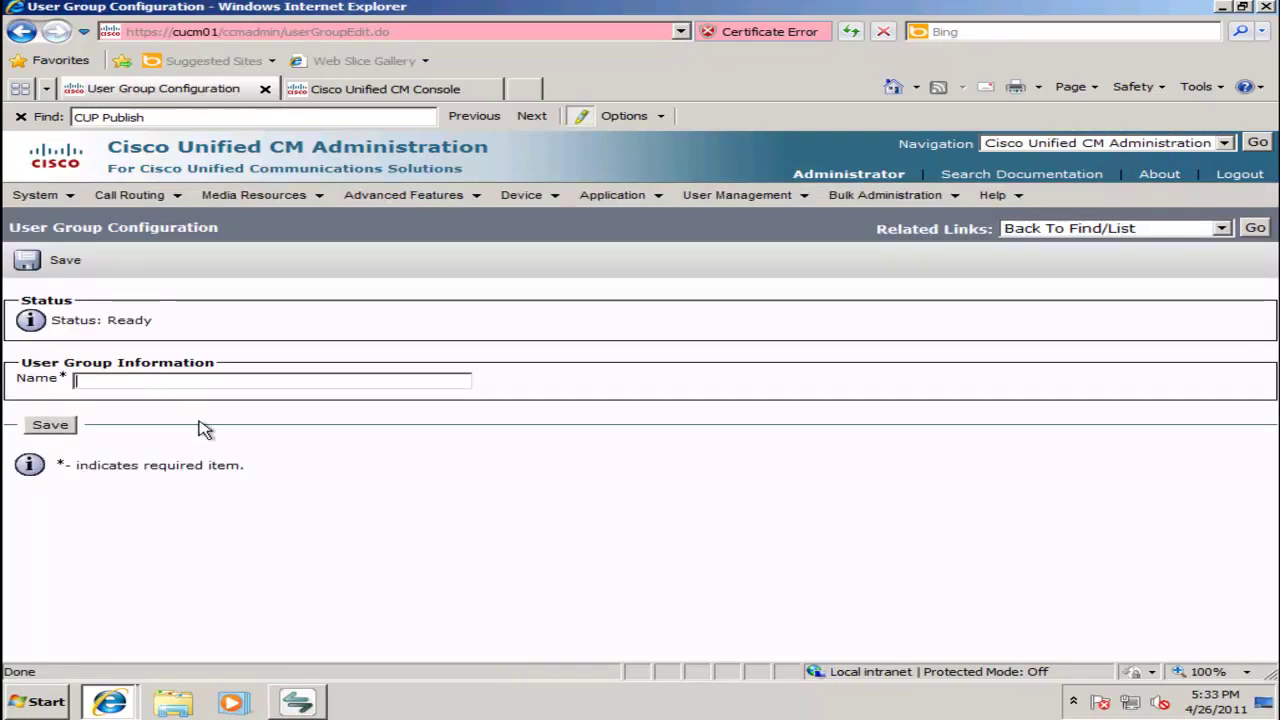
{"action": "type", "text": "group"}
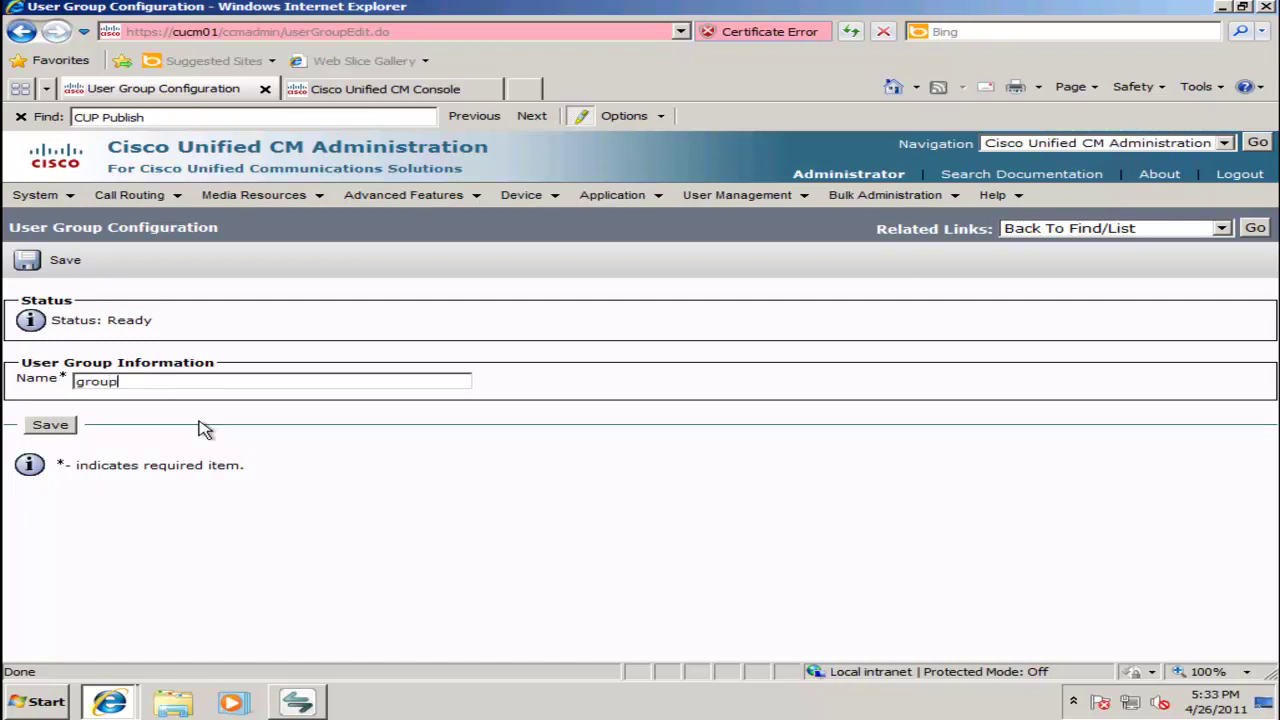
{"action": "type", "text": "_AXLaccess"}
{"action": "left_click", "coordinate": [50, 426]}
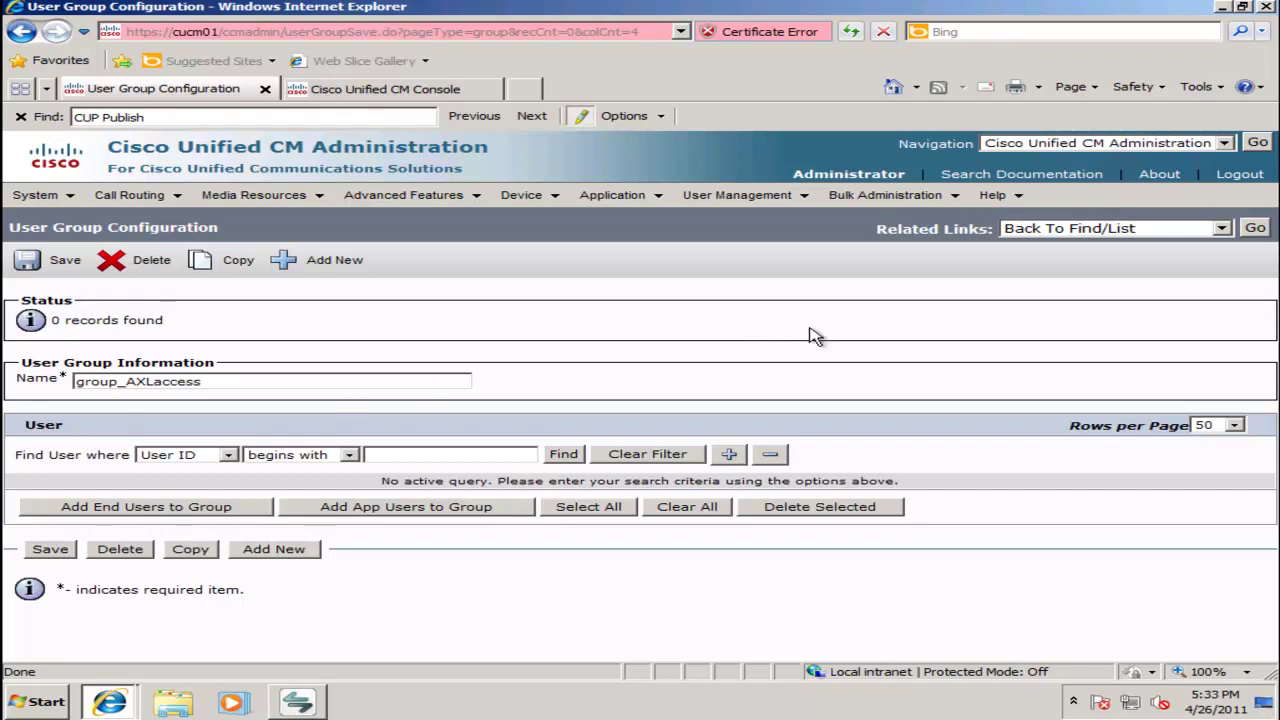
Find all application users and add AXLuserCUP to group_AXLaccess.
{"action": "left_click", "coordinate": [310, 512]}
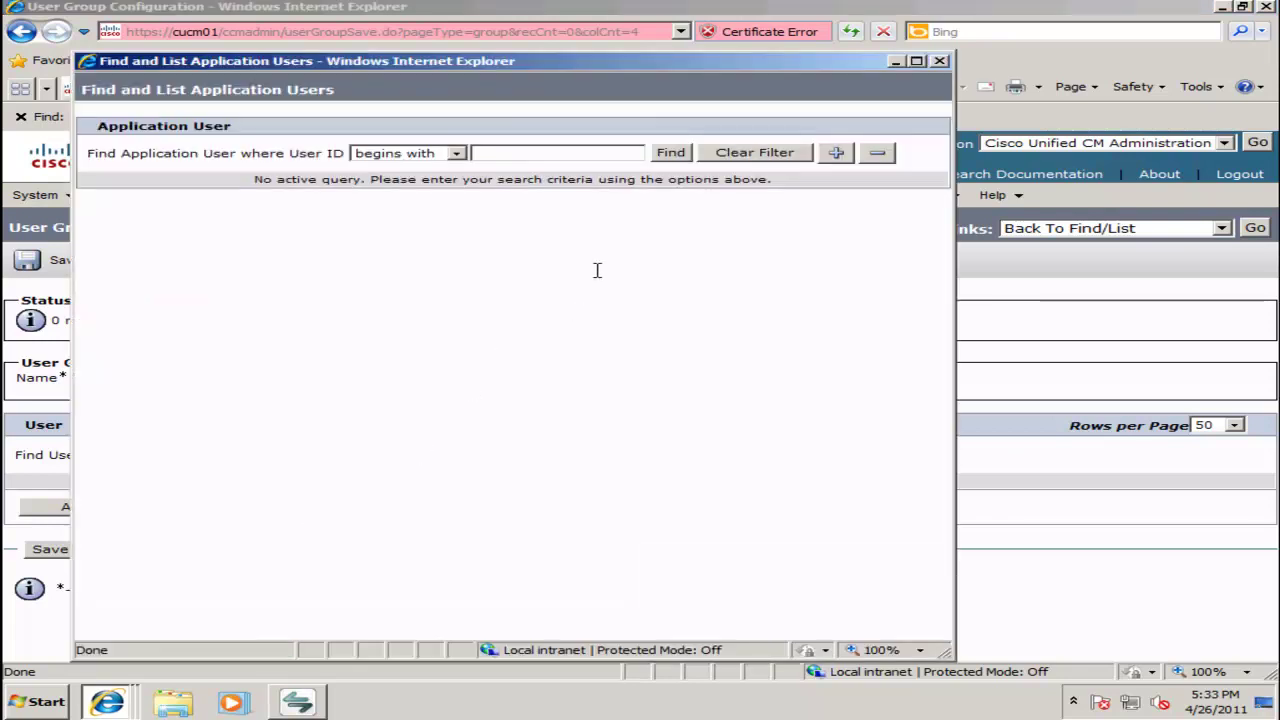
{"action": "left_click", "coordinate": [672, 158]}
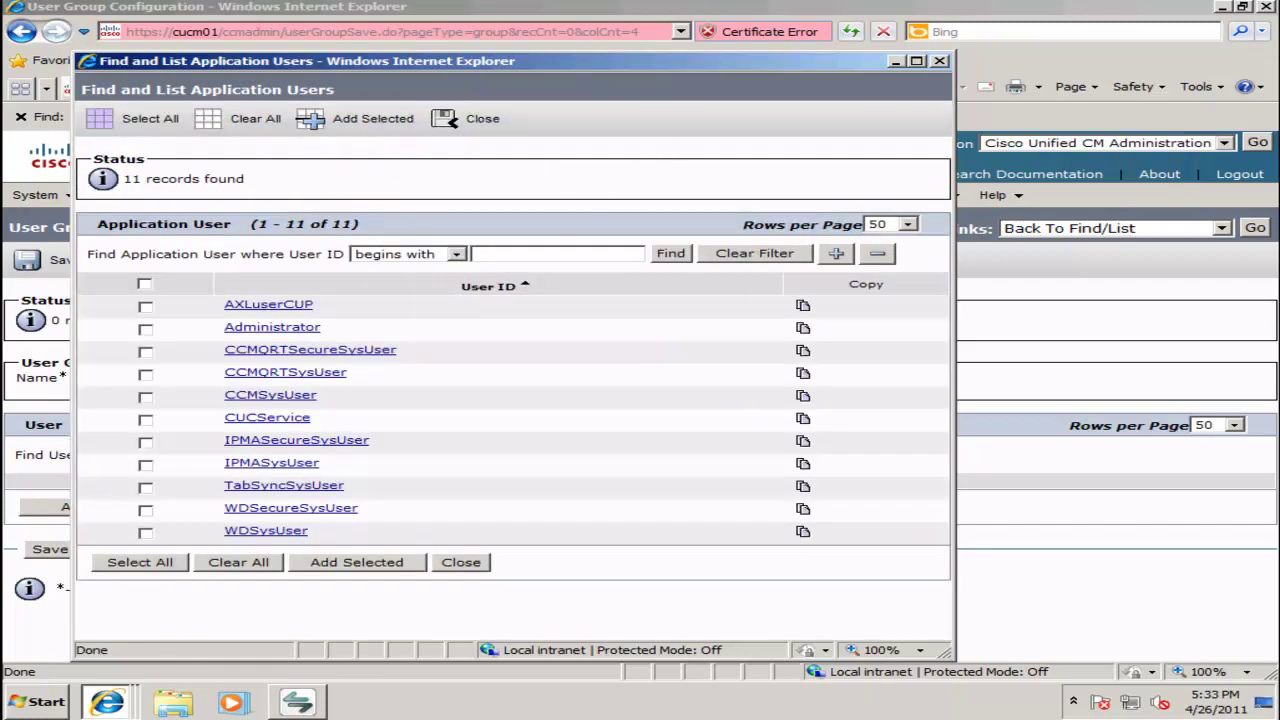
{"action": "left_click", "coordinate": [145, 307]}
{"action": "left_click", "coordinate": [322, 565]}
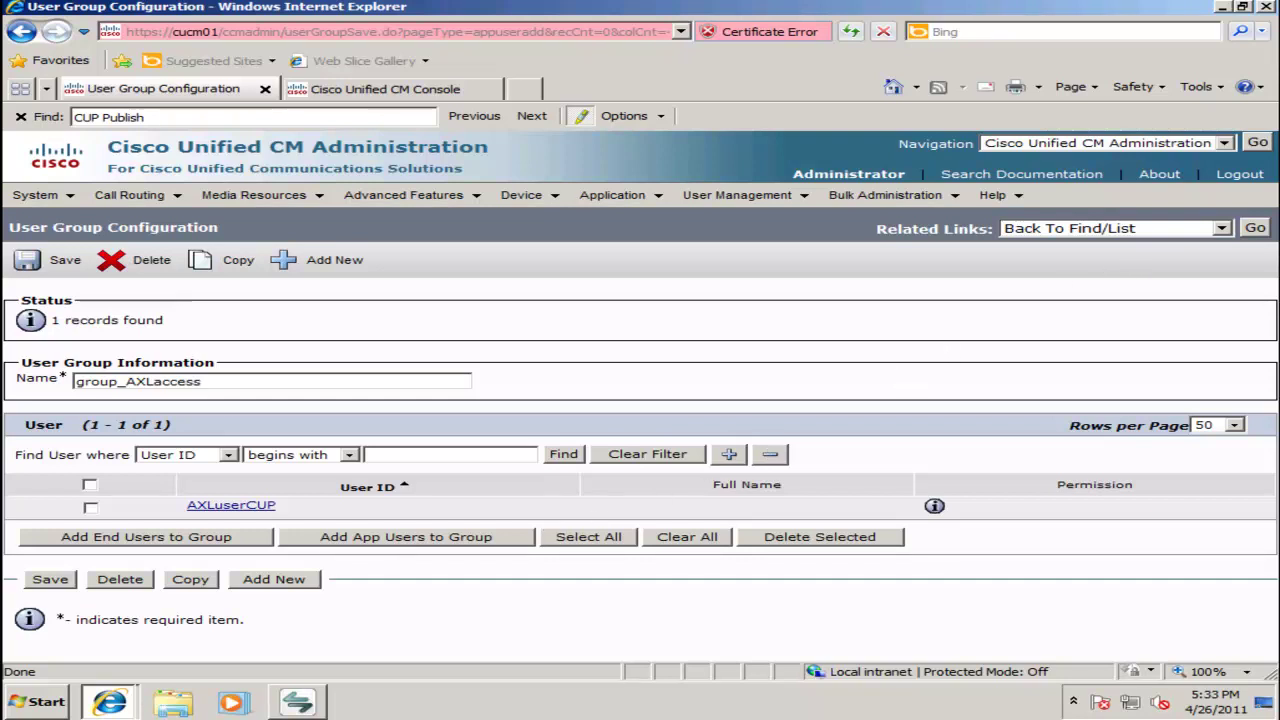
{"action": "left_click", "coordinate": [1219, 233]}
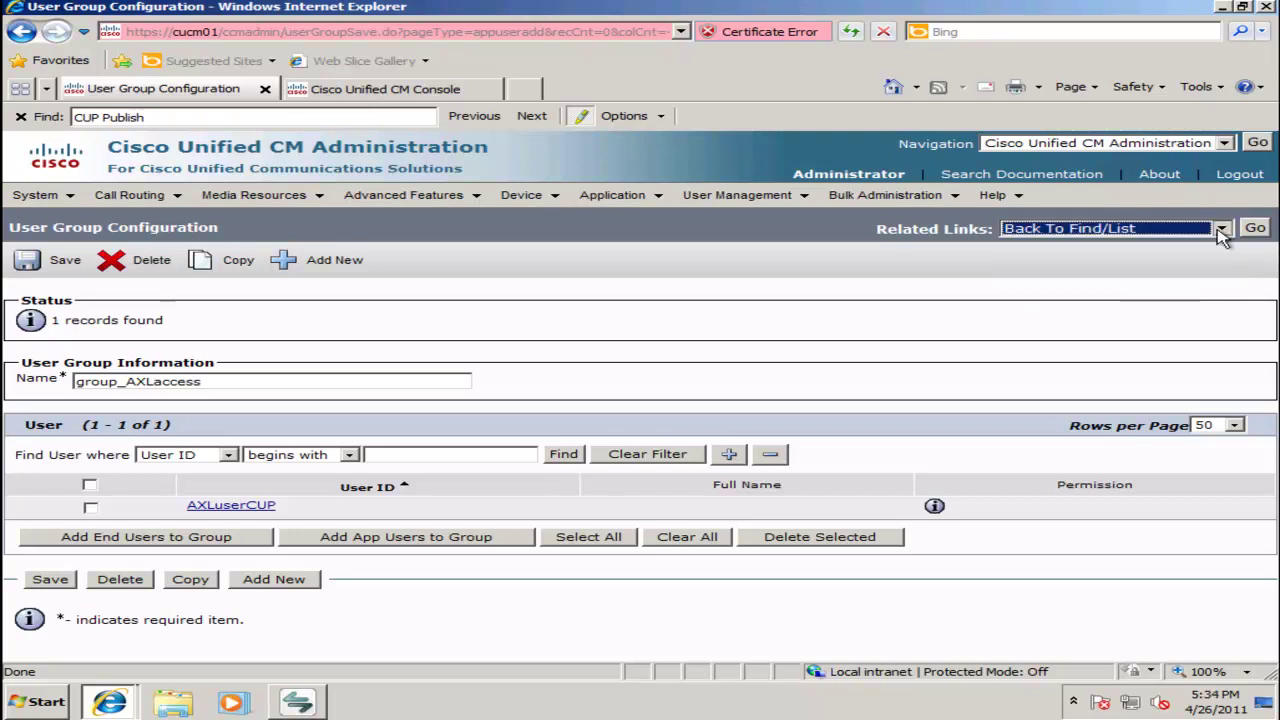
Go to the Assign Role to User Group page for group_AXLaccess.
{"action": "left_click", "coordinate": [1222, 234]}
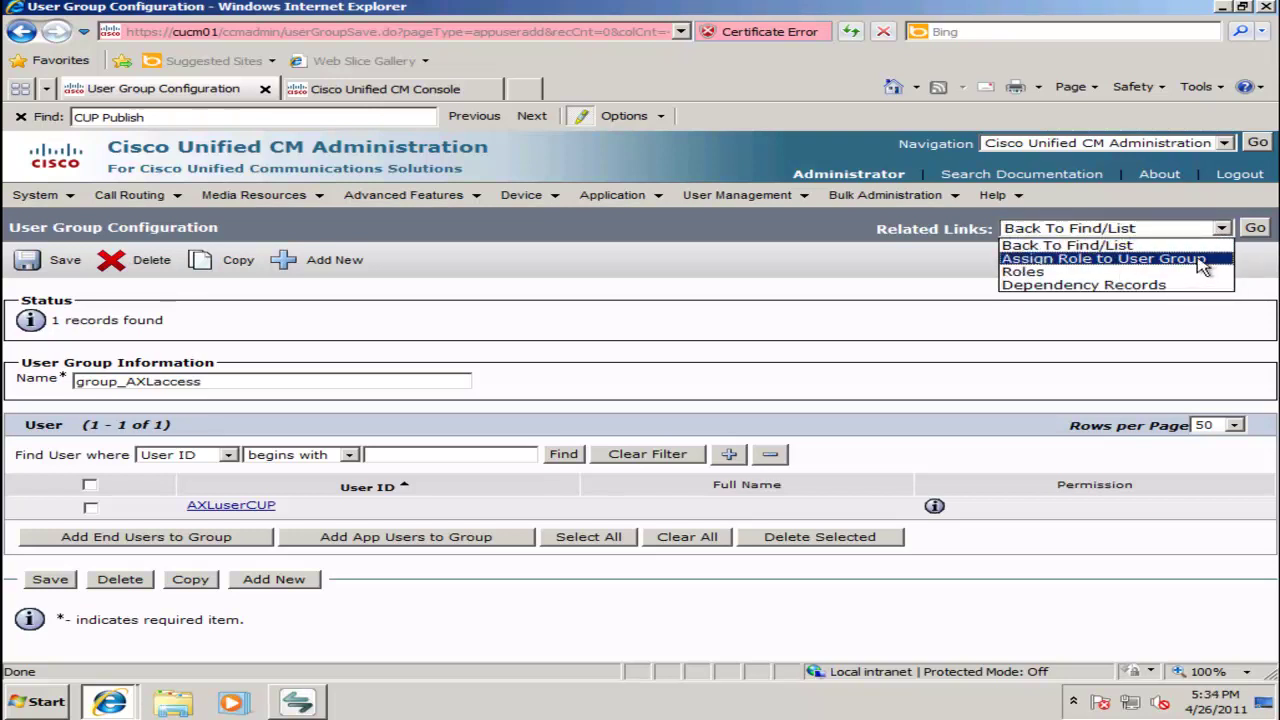
{"action": "left_click", "coordinate": [1200, 259]}
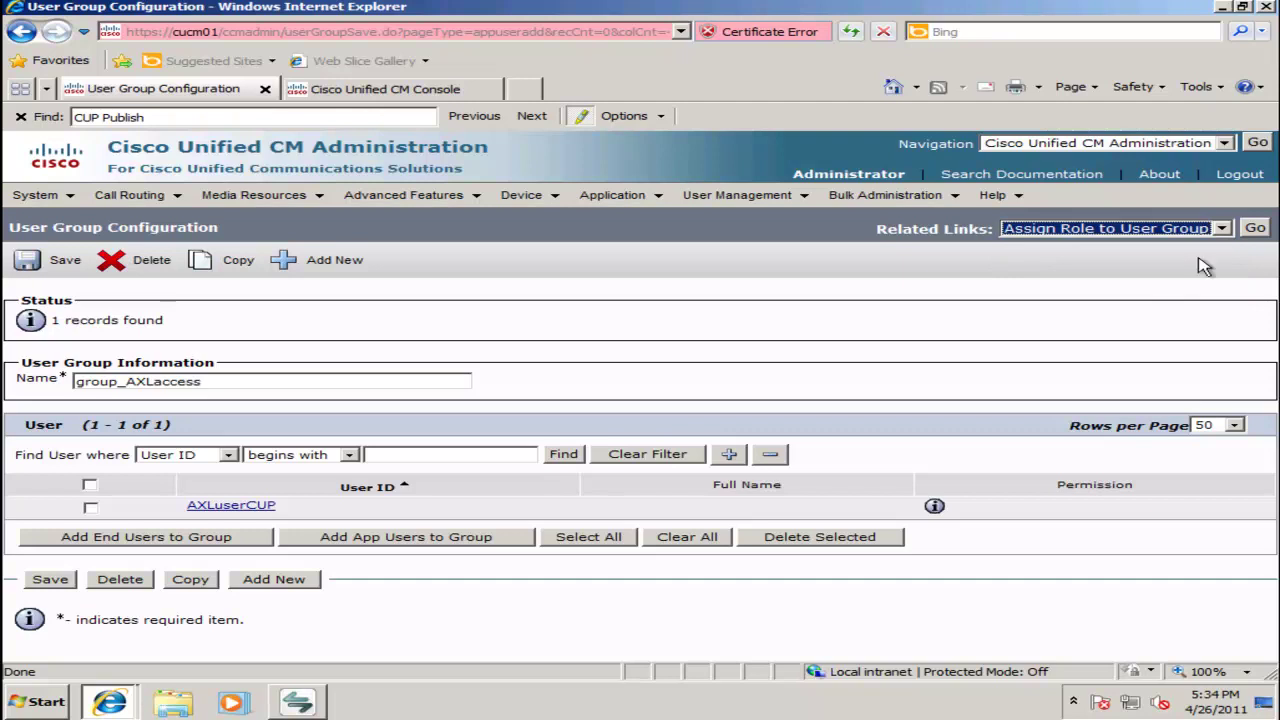
{"action": "left_click", "coordinate": [1254, 228]}
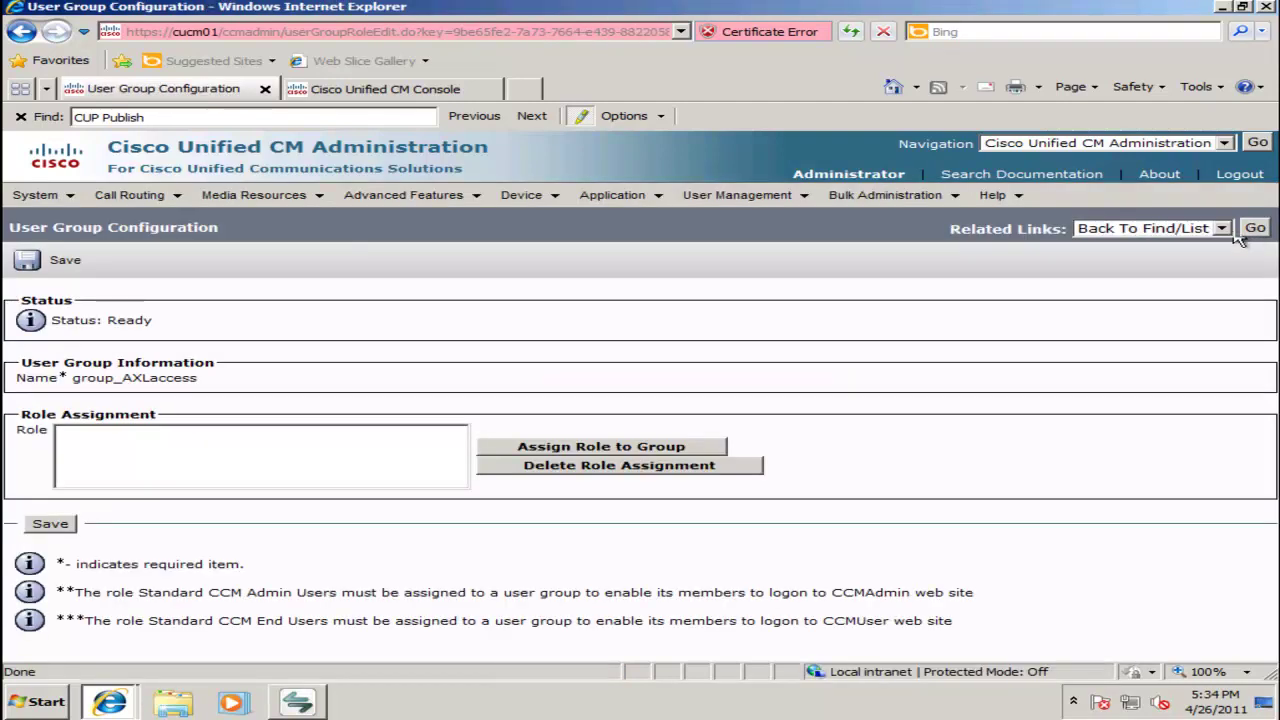
Add the Standard AXL API Access role to group_AXLaccess and save.
{"action": "left_click", "coordinate": [636, 448]}
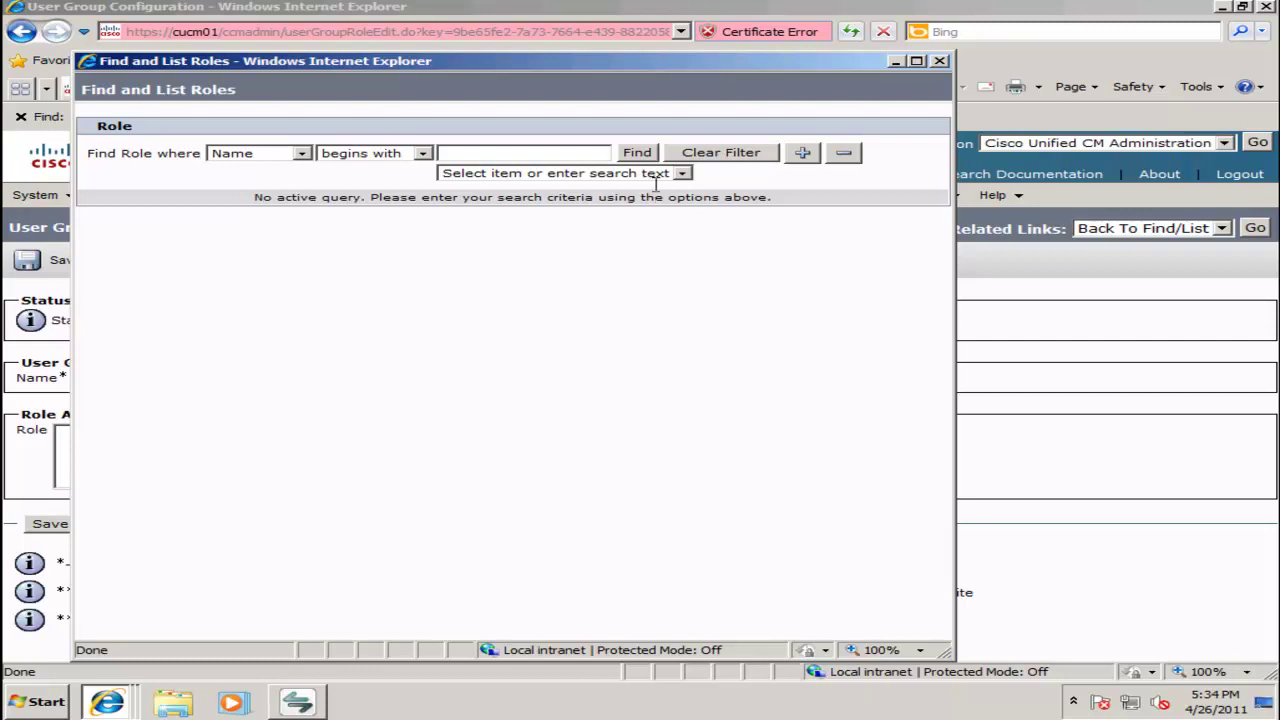
{"action": "left_click", "coordinate": [637, 153]}
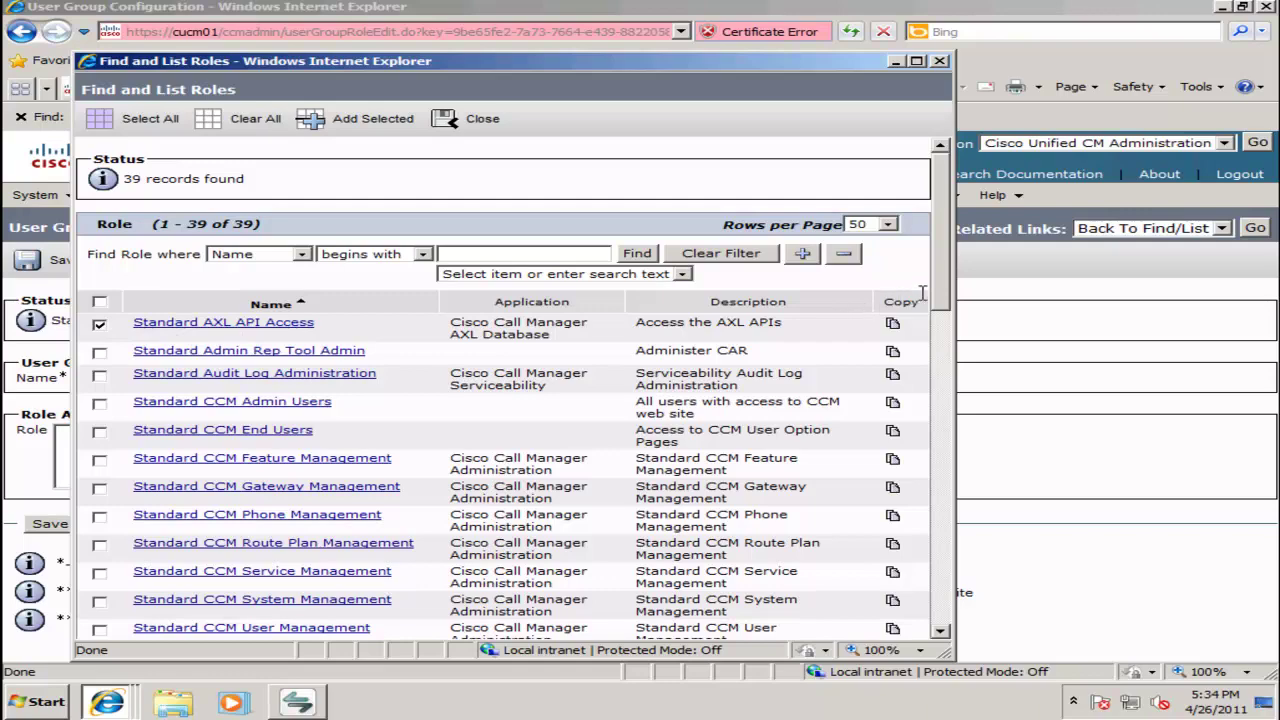
{"action": "left_click_drag", "start_coordinate": [942, 300], "coordinate": [948, 630]}
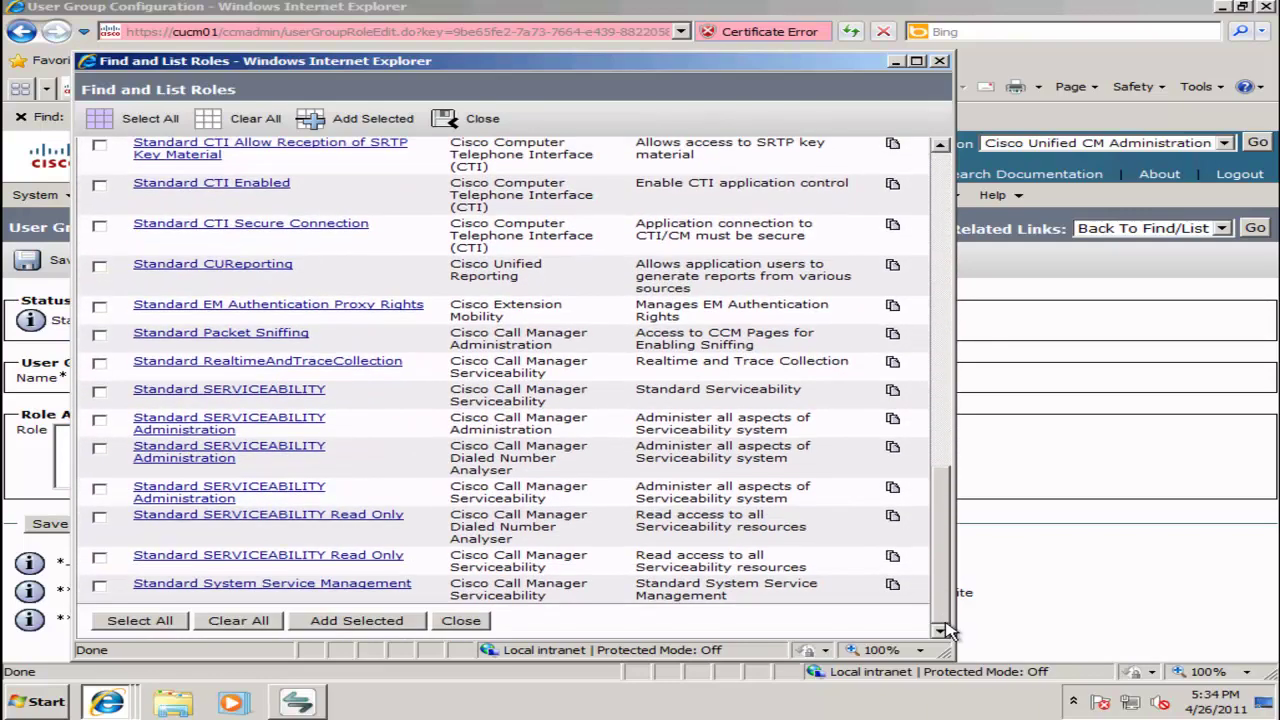
{"action": "left_click", "coordinate": [386, 628]}
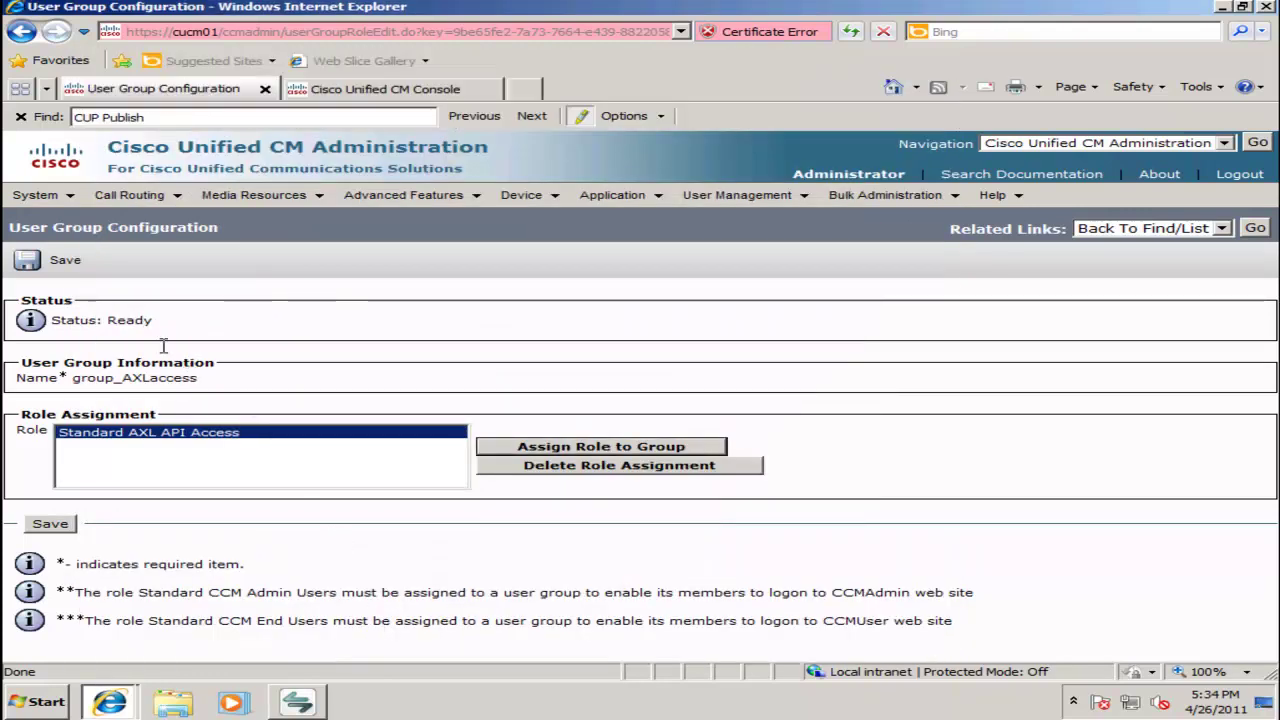
{"action": "left_click", "coordinate": [55, 261]}
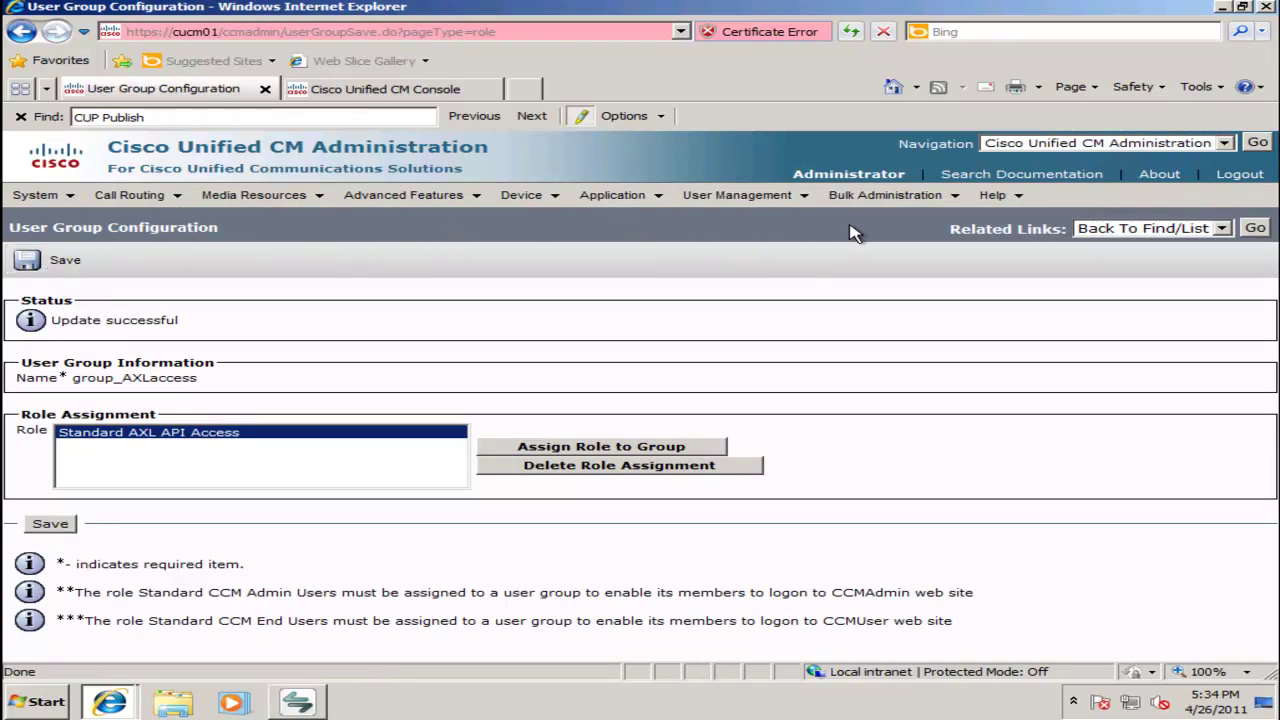
{"action": "left_click", "coordinate": [1224, 143]}
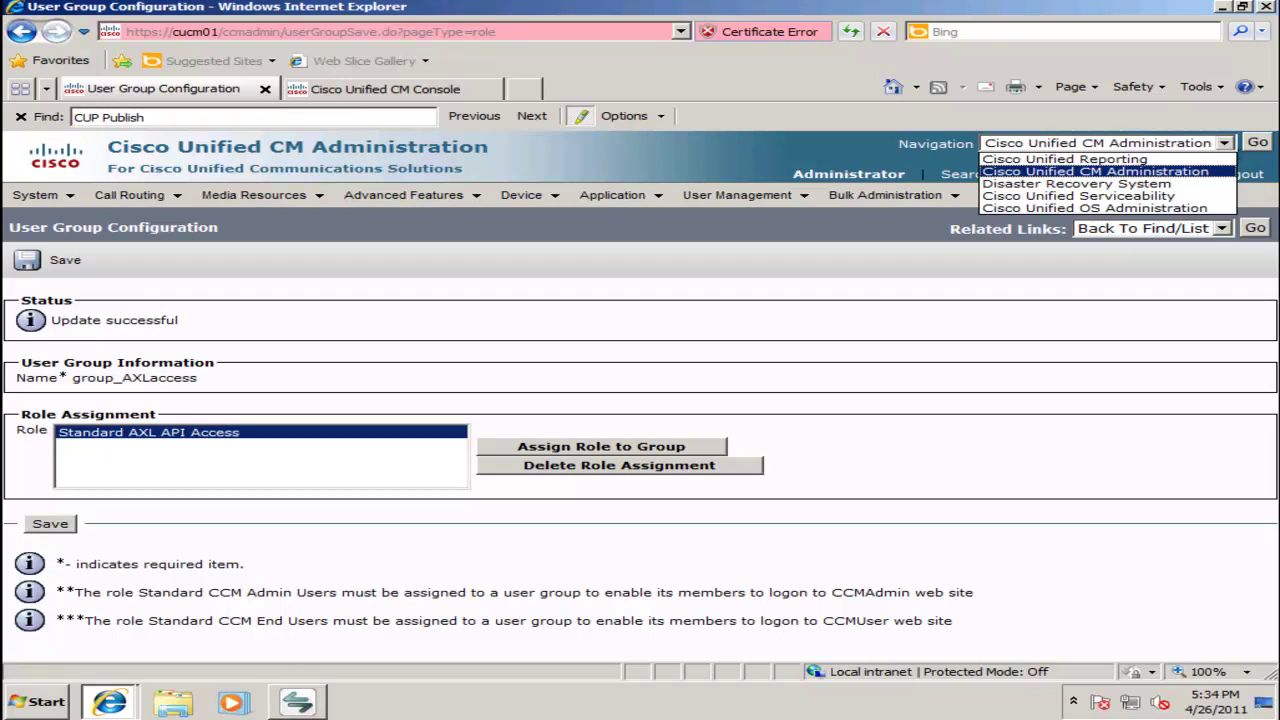
Switch to Cisco Unified Serviceability and open Control Center – Feature Services.
{"action": "left_click", "coordinate": [1203, 197]}
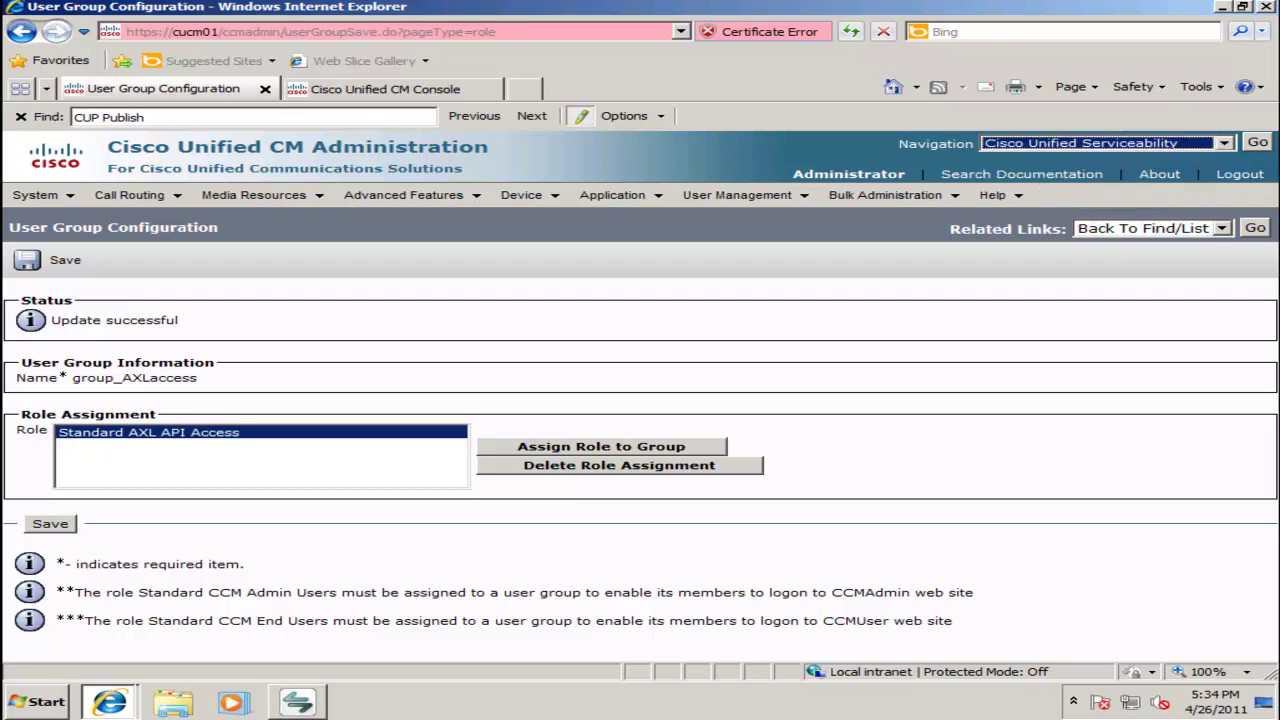
{"action": "left_click", "coordinate": [1258, 144]}
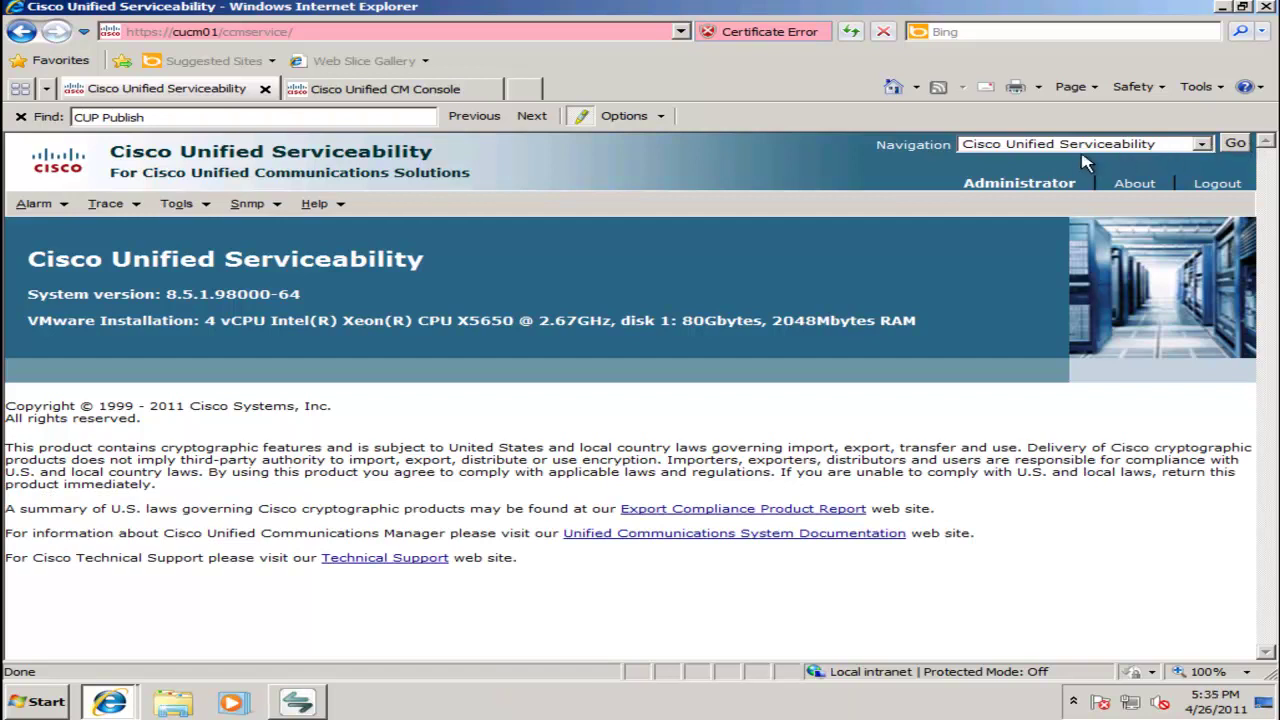
{"action": "left_click", "coordinate": [190, 213]}
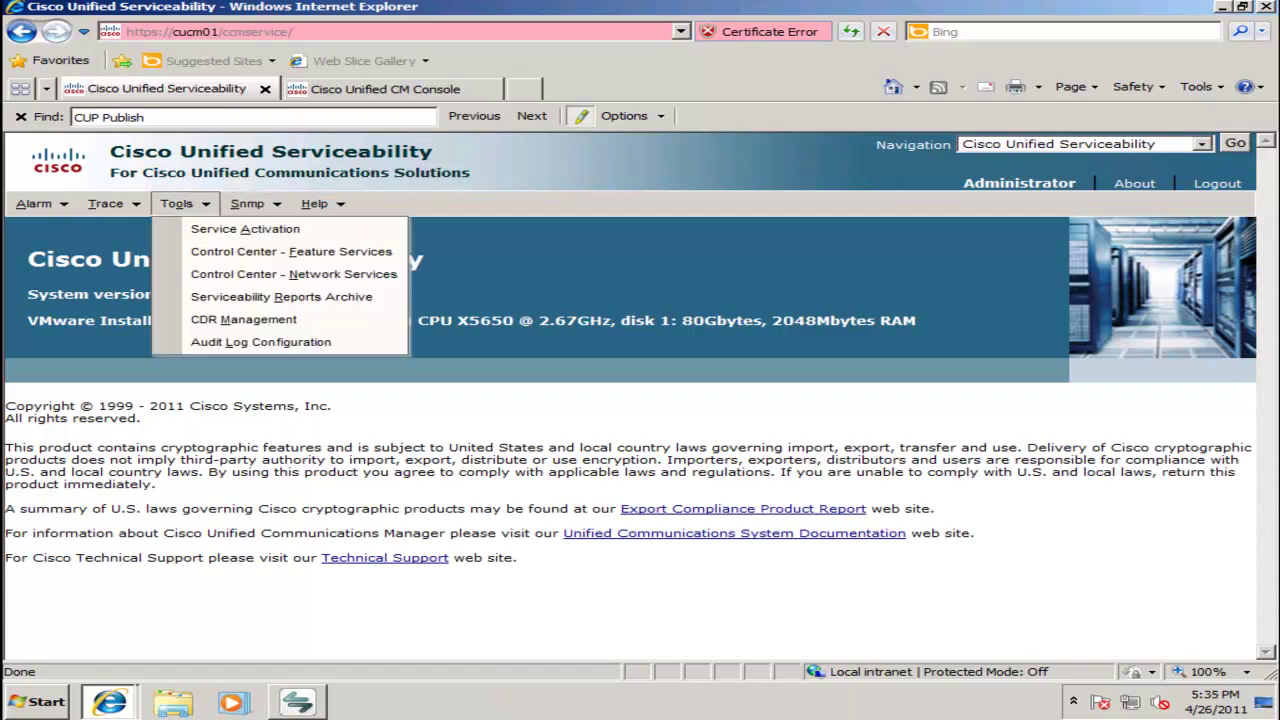
{"action": "left_click", "coordinate": [190, 256]}
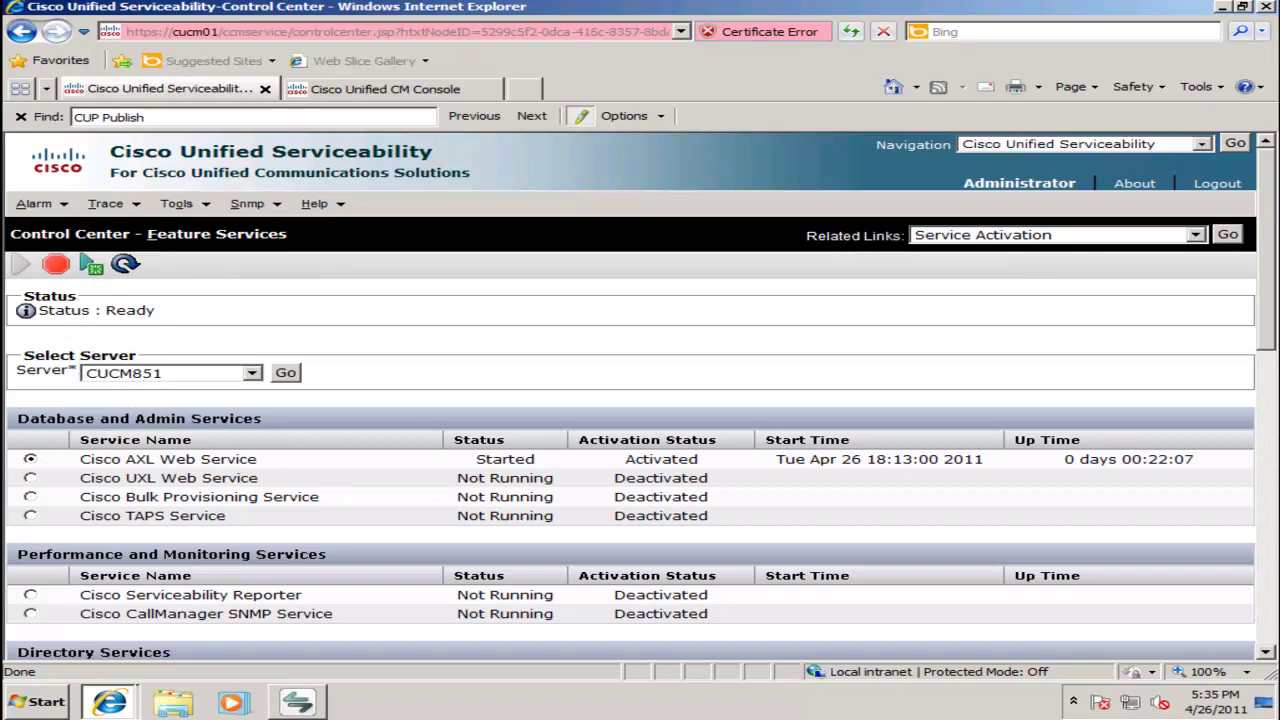
Restart the Cisco AXL Web Service and confirm the restart.
{"action": "left_click", "coordinate": [92, 267]}
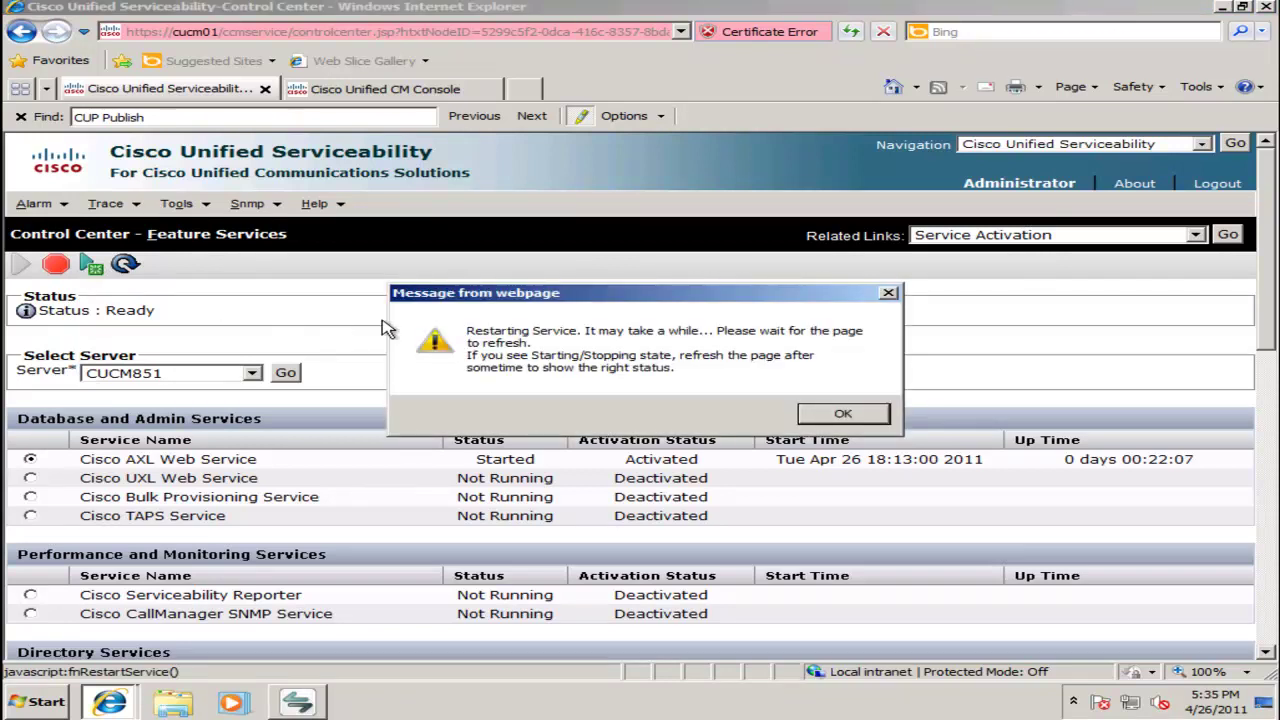
{"action": "left_click", "coordinate": [848, 420]}
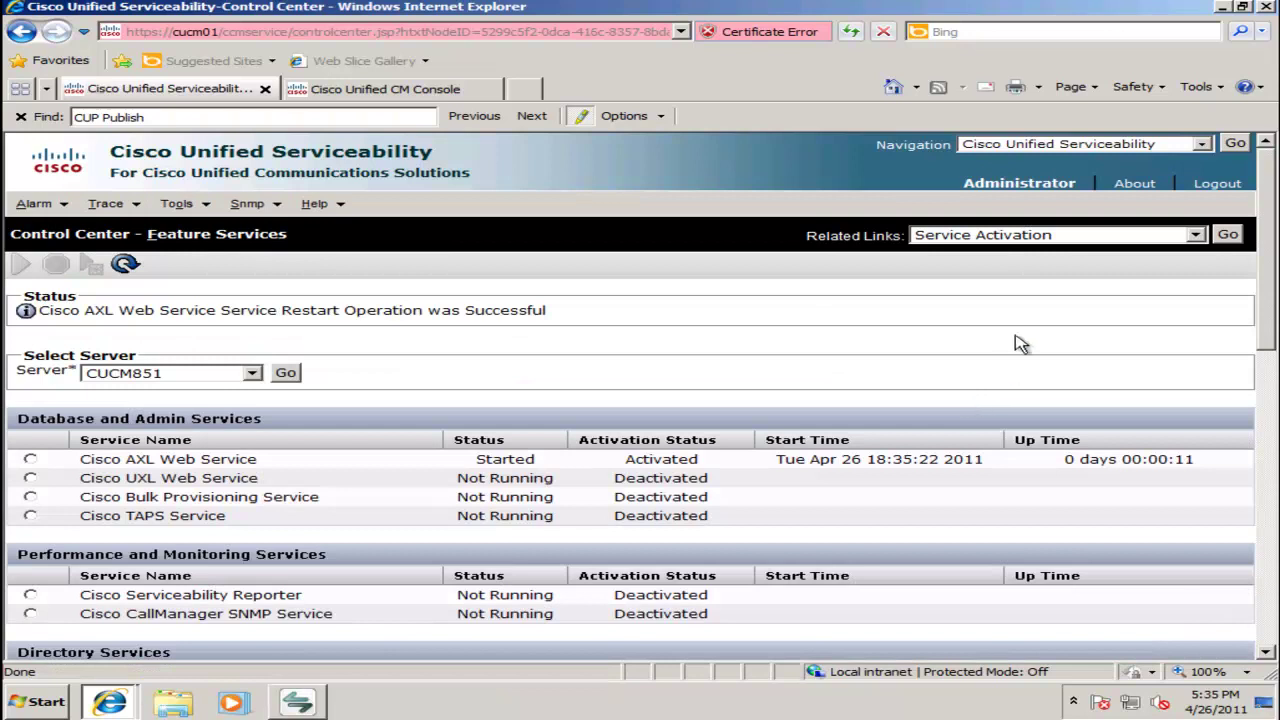
{"action": "left_click", "coordinate": [1203, 145]}
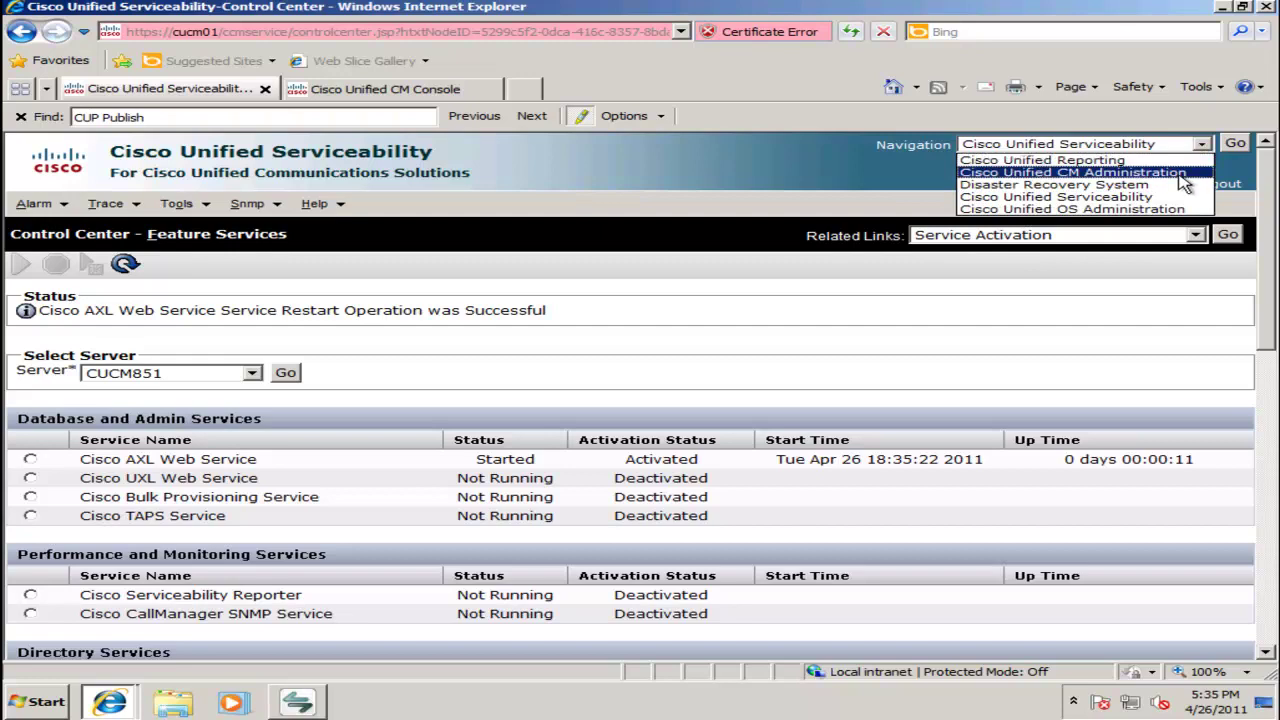
{"action": "left_click", "coordinate": [1183, 180]}
Back in CM Administration, list all phones and open Student01's phone configuration.
{"action": "left_click", "coordinate": [1242, 146]}
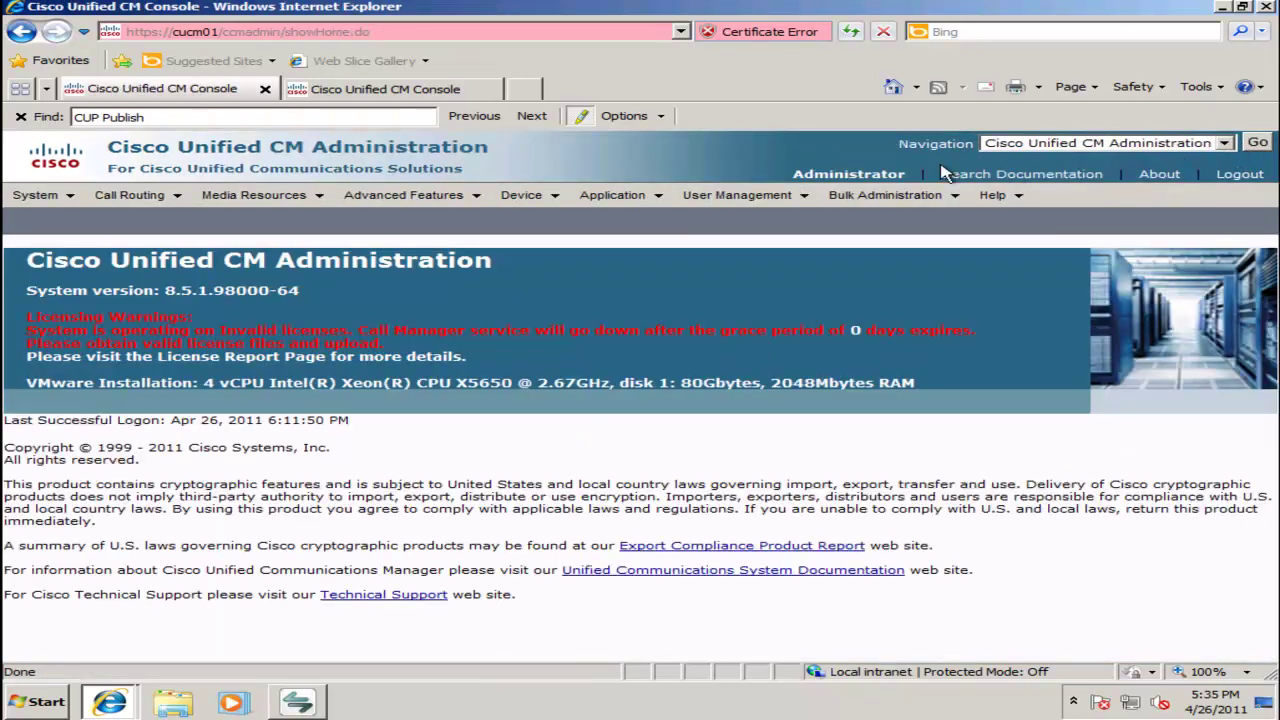
{"action": "mouse_move", "coordinate": [523, 195]}
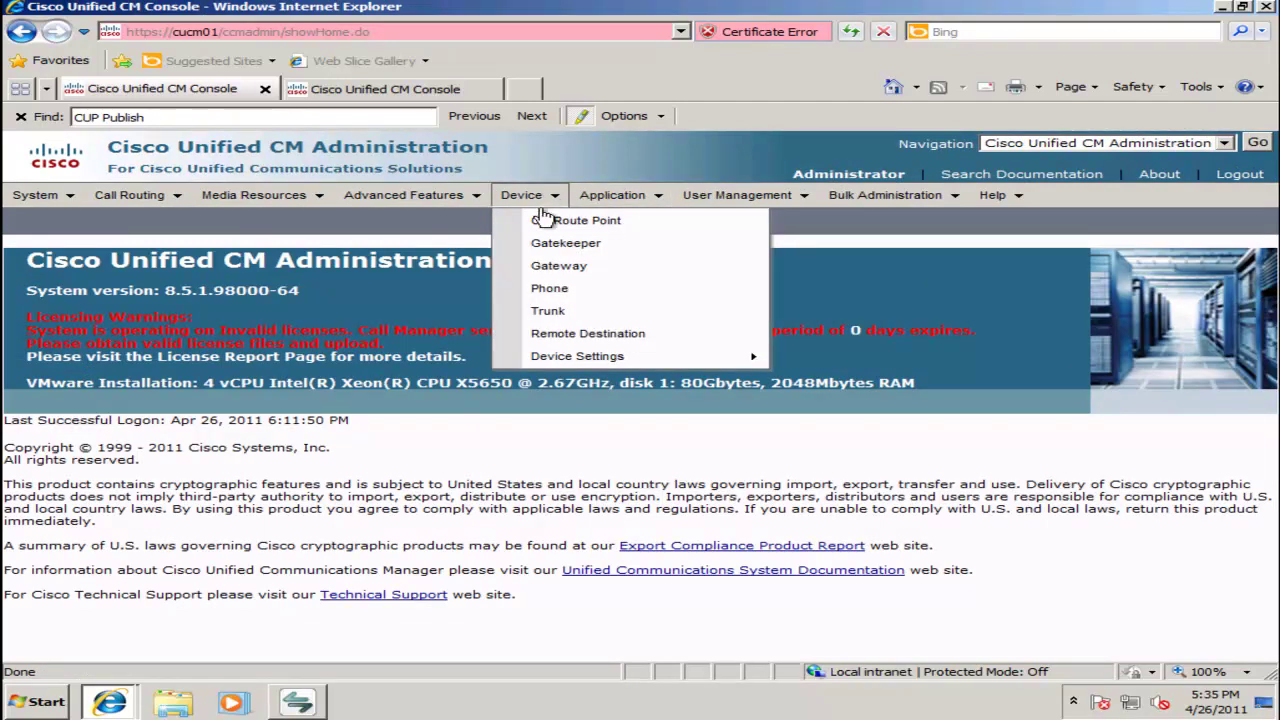
{"action": "left_click", "coordinate": [537, 291]}
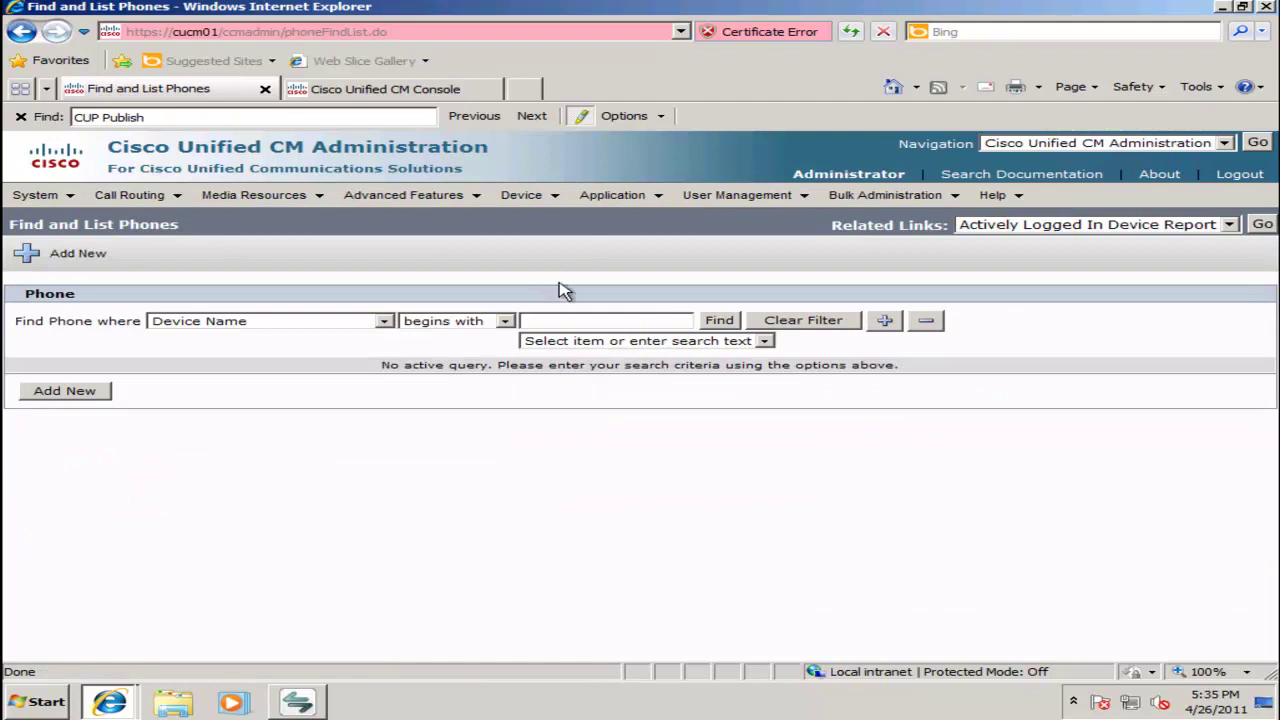
{"action": "left_click", "coordinate": [712, 322]}
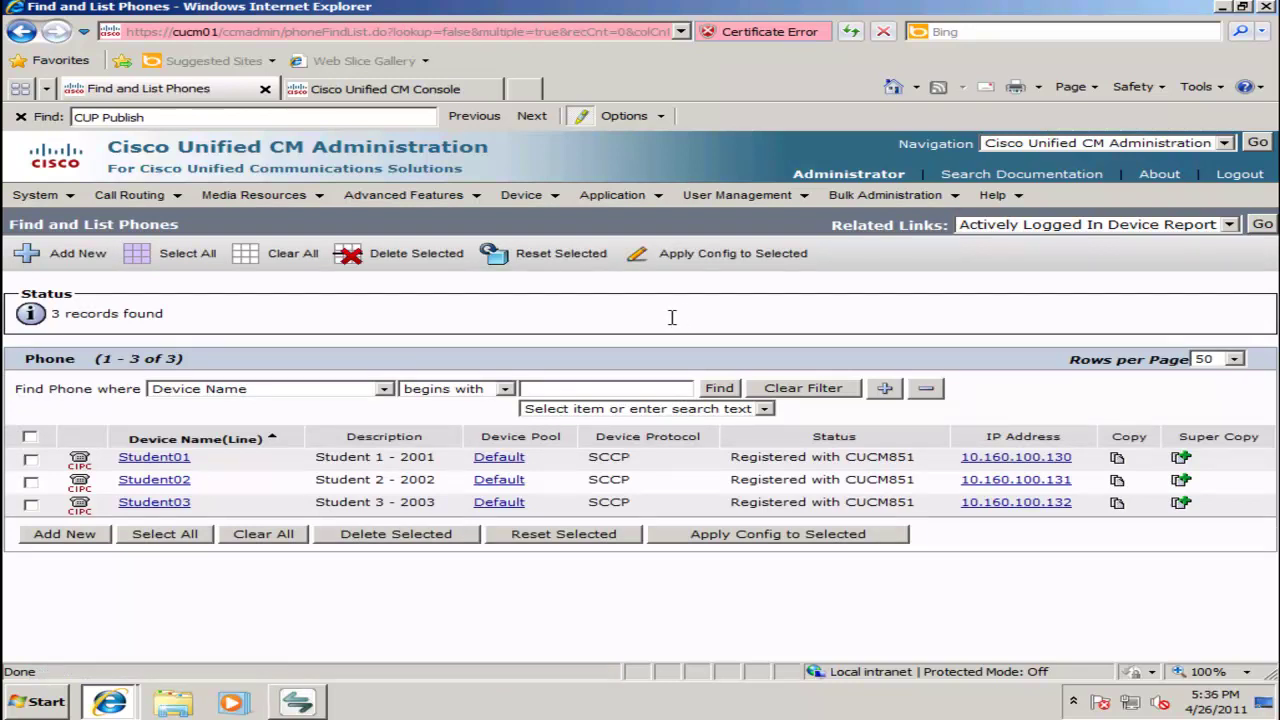
{"action": "left_click", "coordinate": [154, 457]}
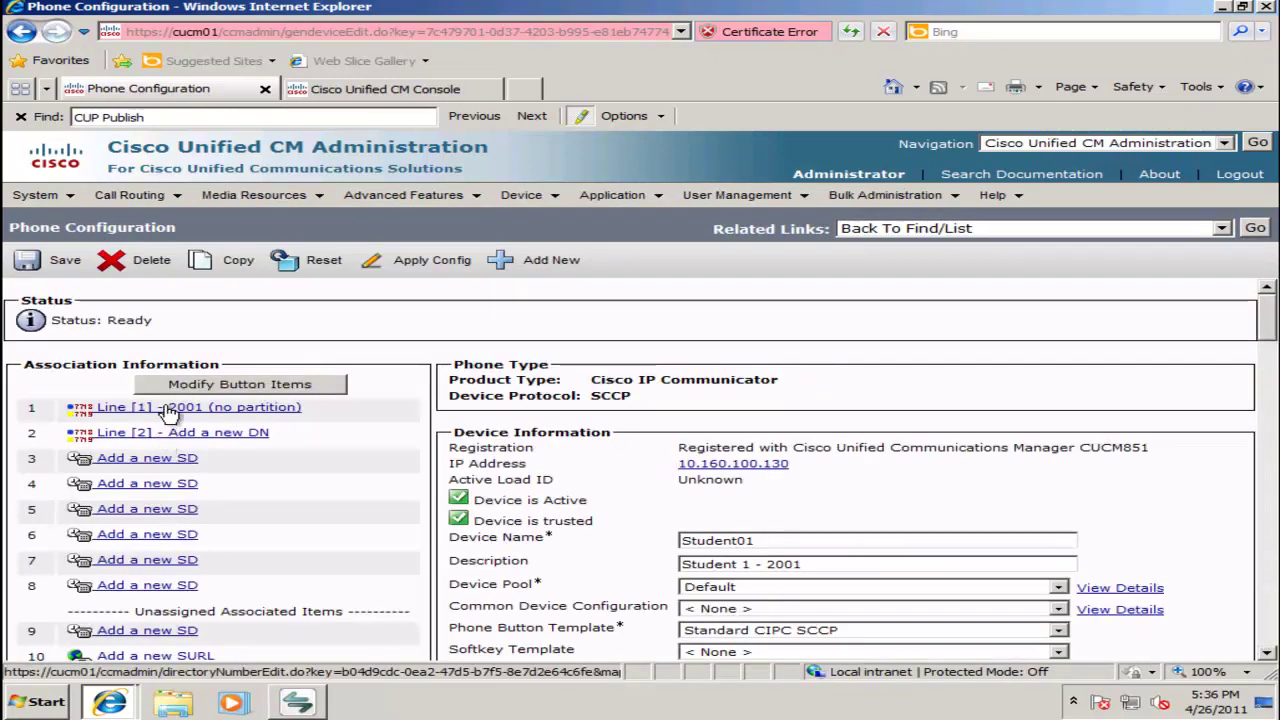
Associate end user user1 with line 2001, save, and return to the phone list.
{"action": "left_click", "coordinate": [167, 411]}
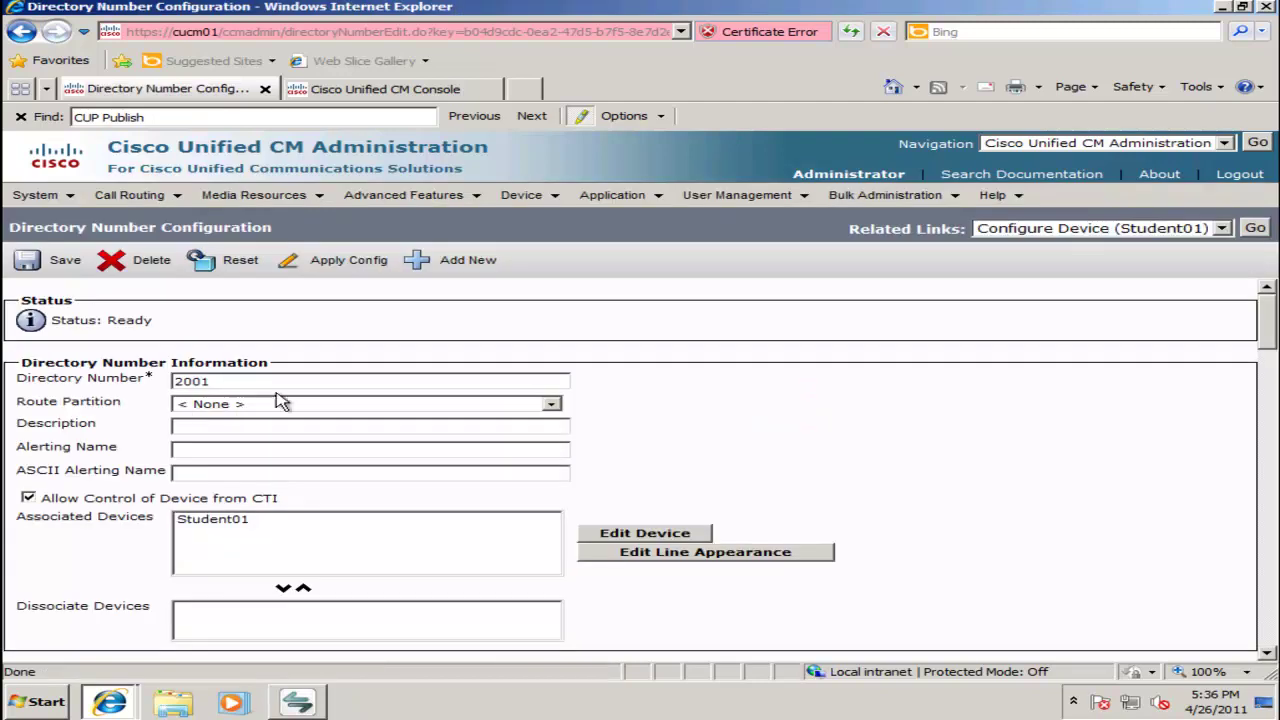
{"action": "scroll", "coordinate": [471, 366], "scroll_direction": "down", "scroll_amount": 5}
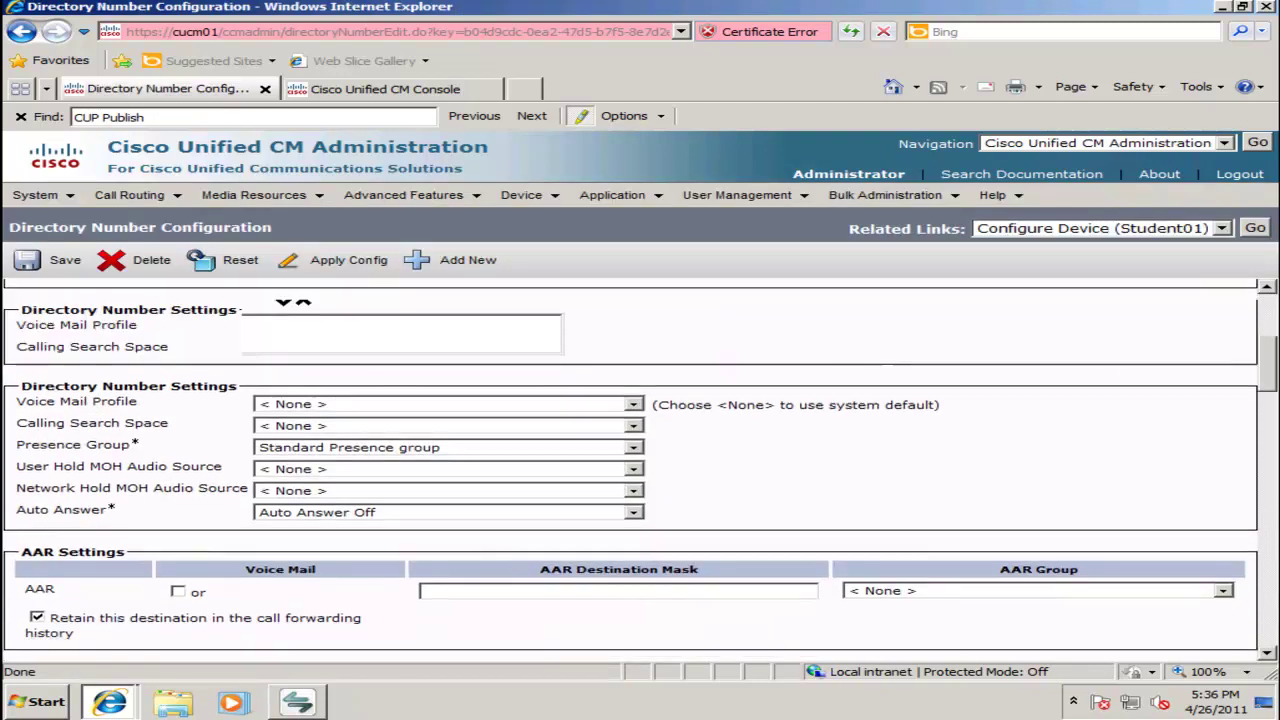
{"action": "scroll", "coordinate": [690, 350], "scroll_direction": "down", "scroll_amount": 15}
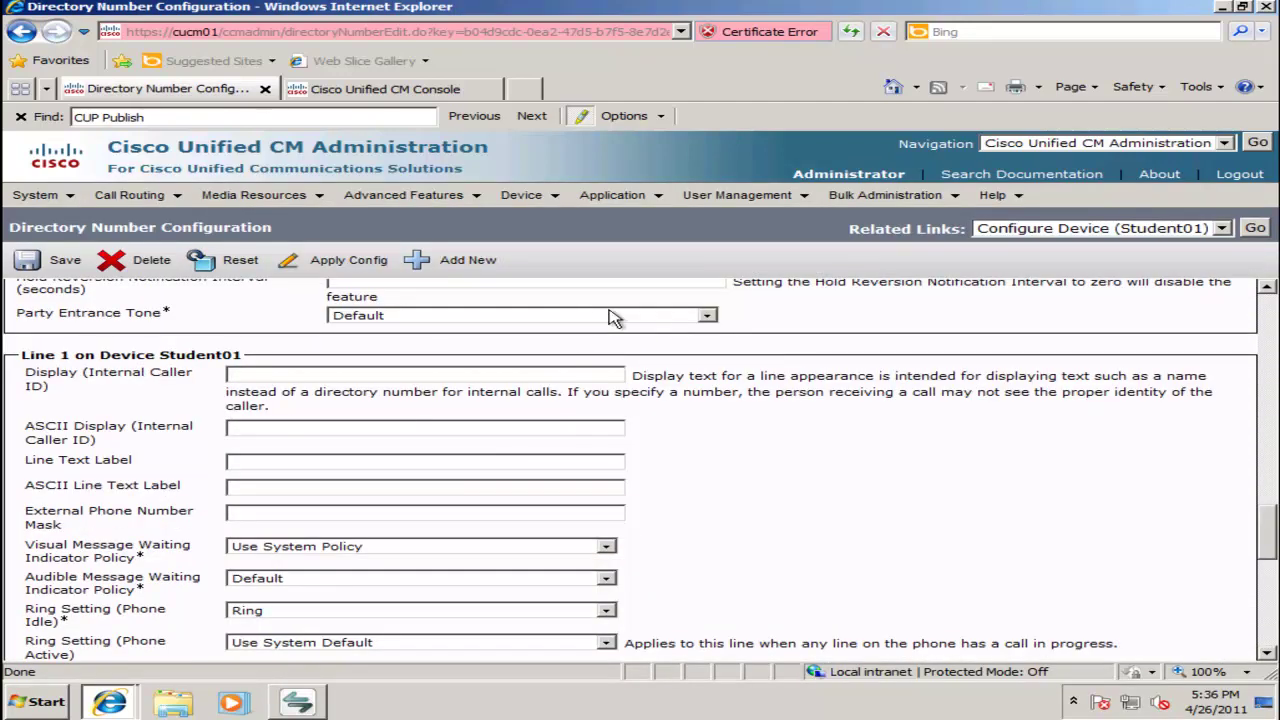
{"action": "scroll", "coordinate": [614, 318], "scroll_direction": "down", "scroll_amount": 10}
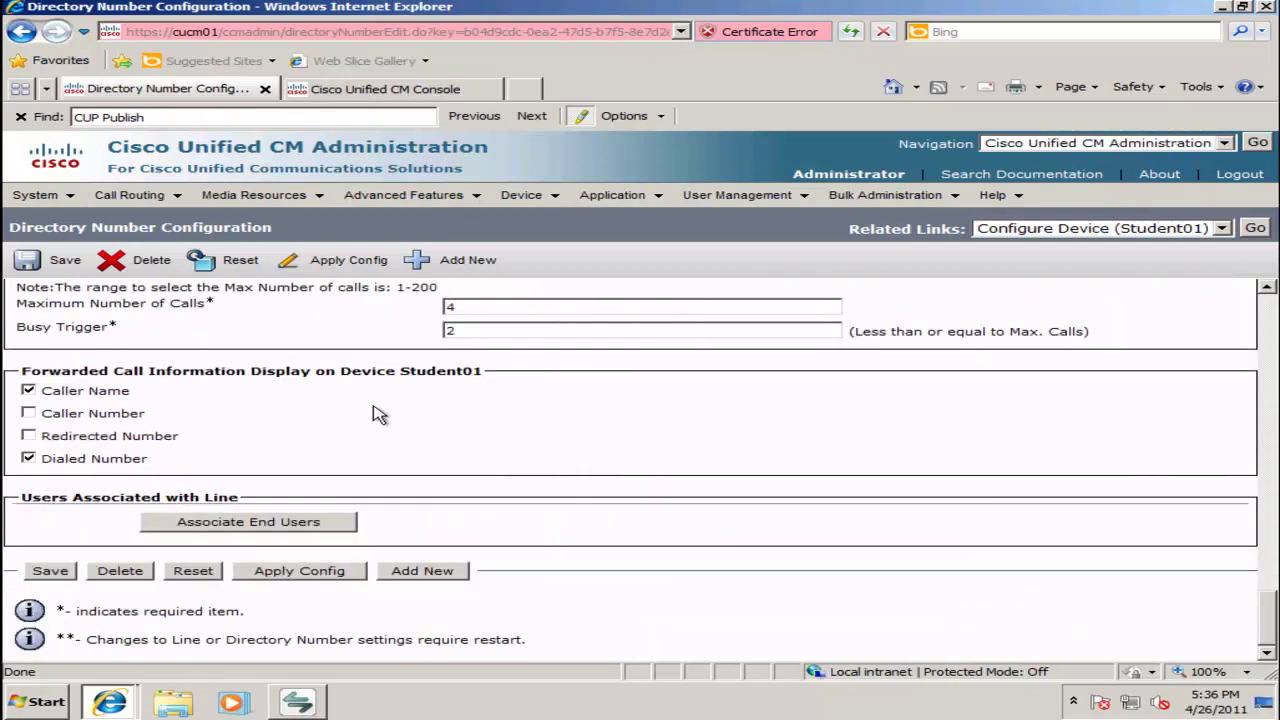
{"action": "left_click", "coordinate": [323, 525]}
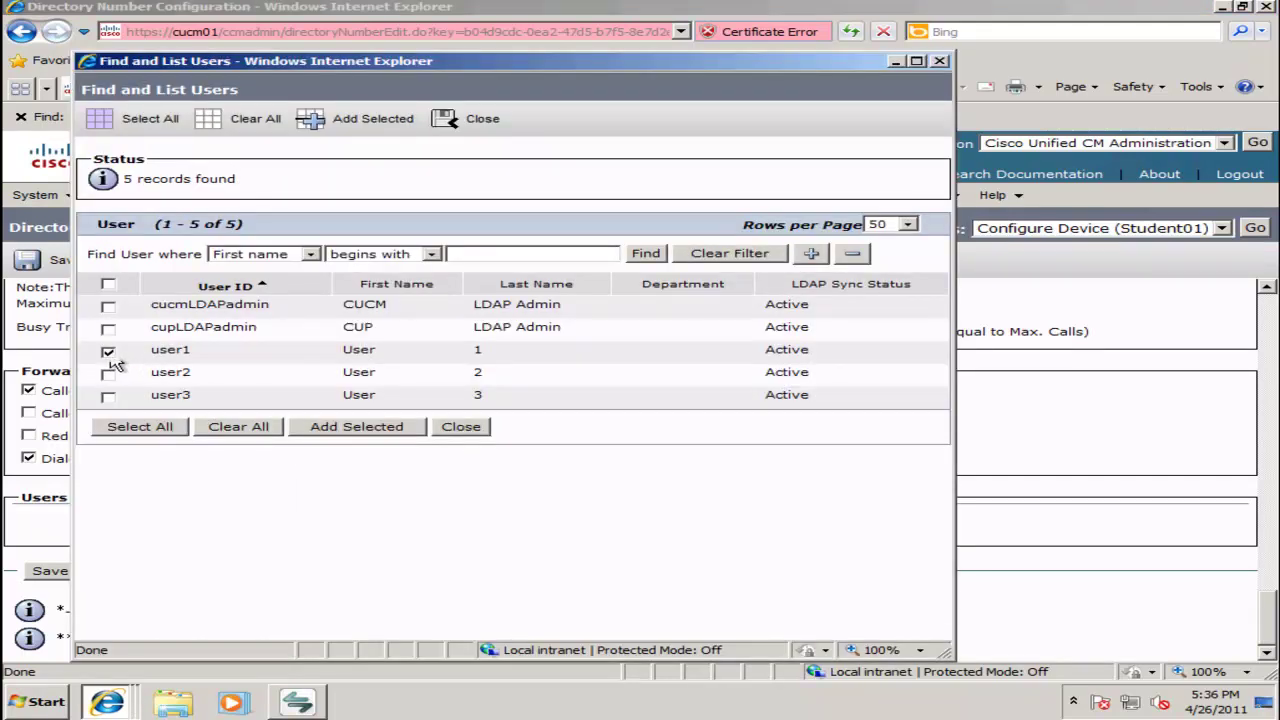
{"action": "left_click", "coordinate": [343, 430]}
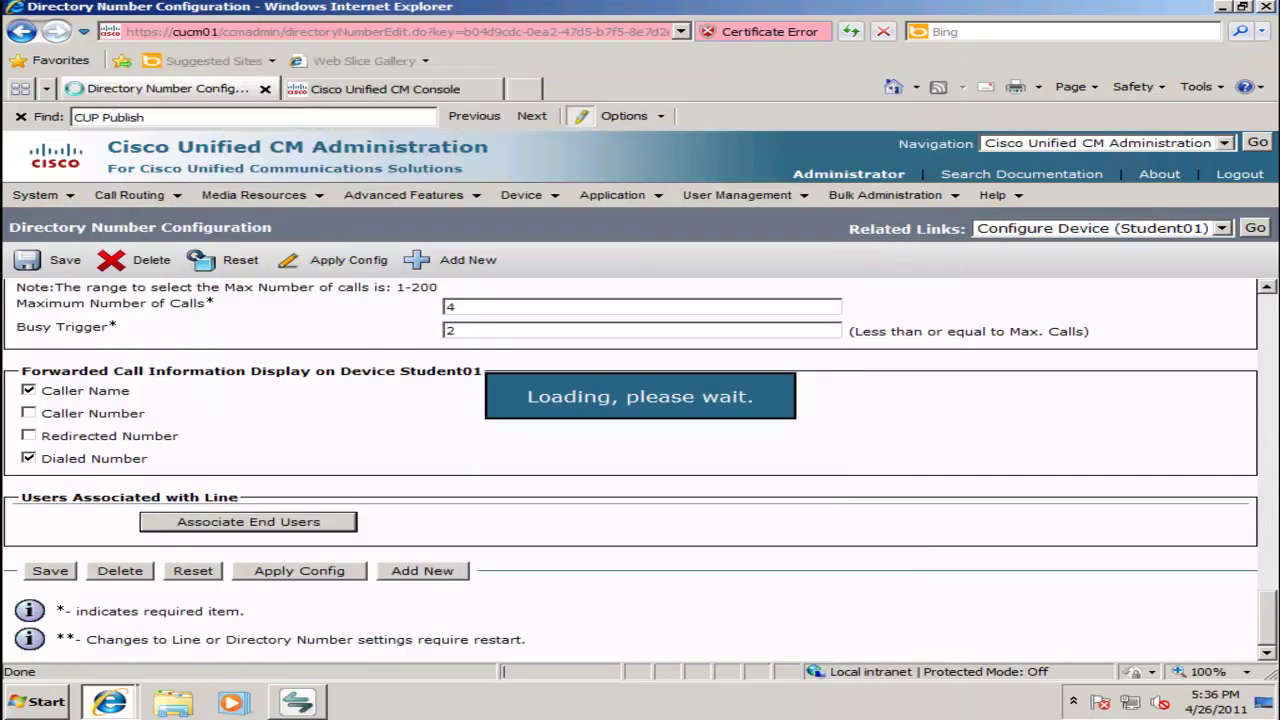
{"action": "left_click", "coordinate": [65, 262]}
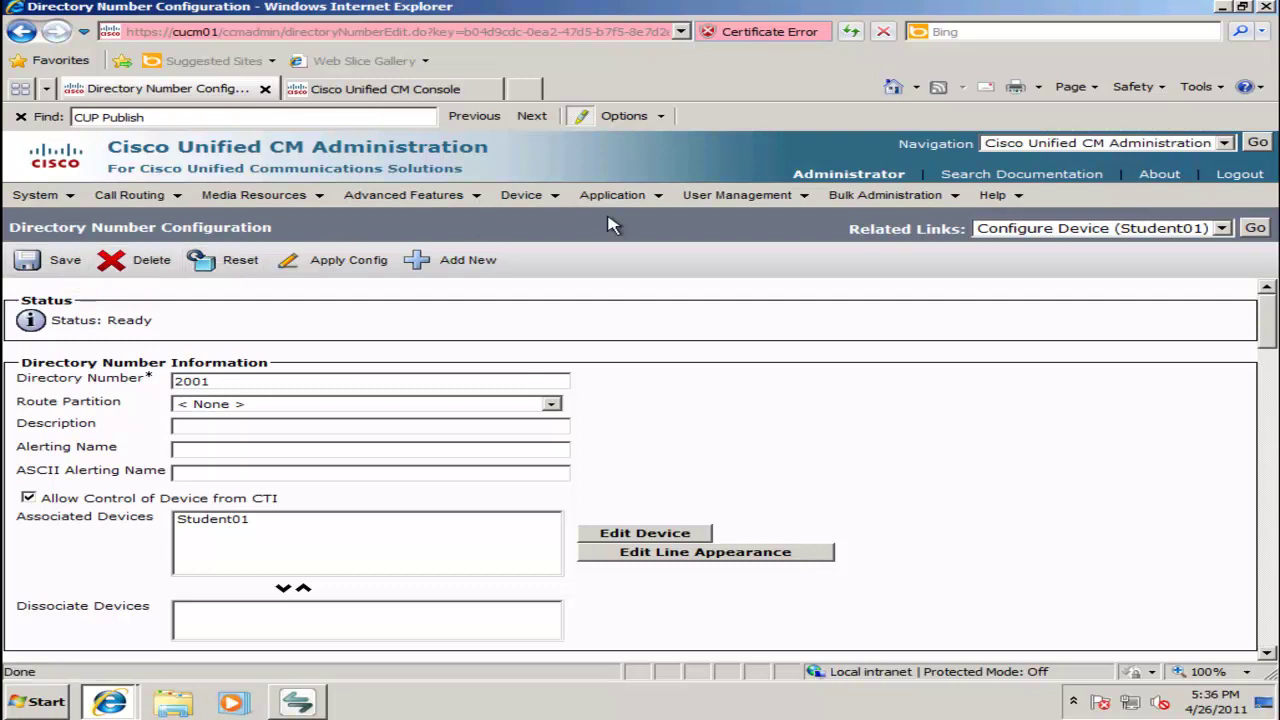
{"action": "left_click", "coordinate": [1254, 228]}
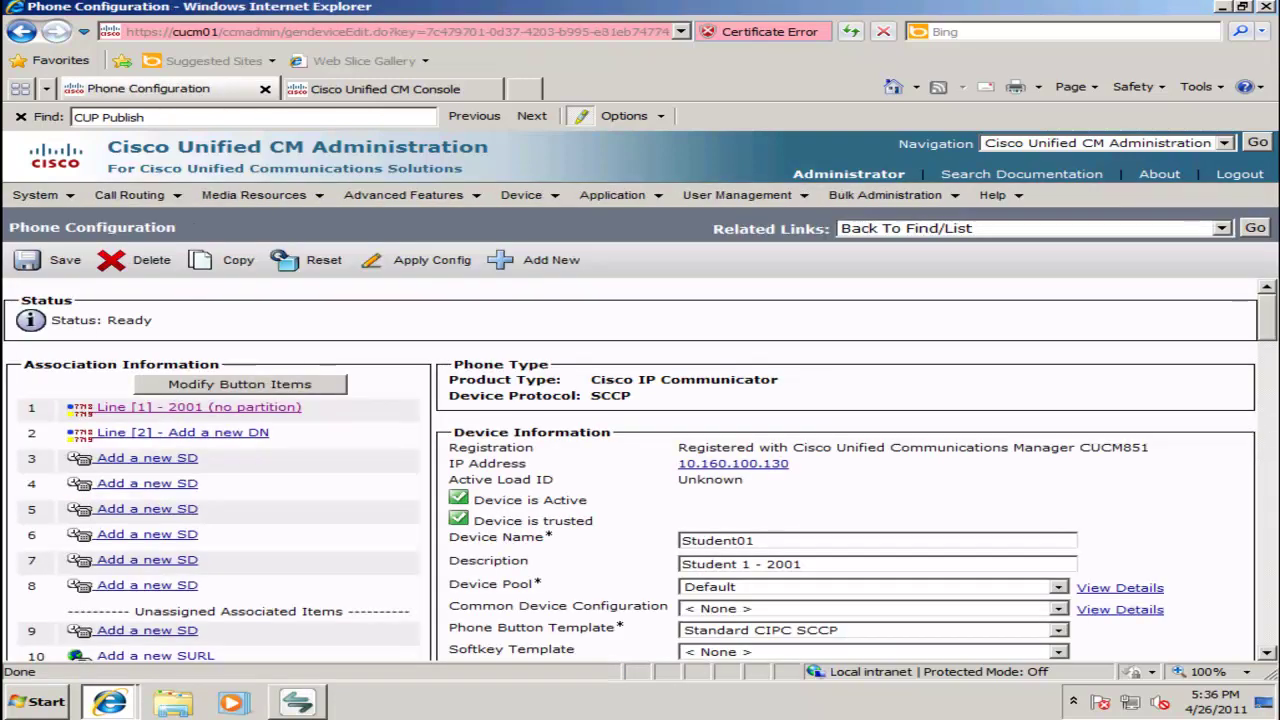
{"action": "left_click", "coordinate": [1256, 229]}
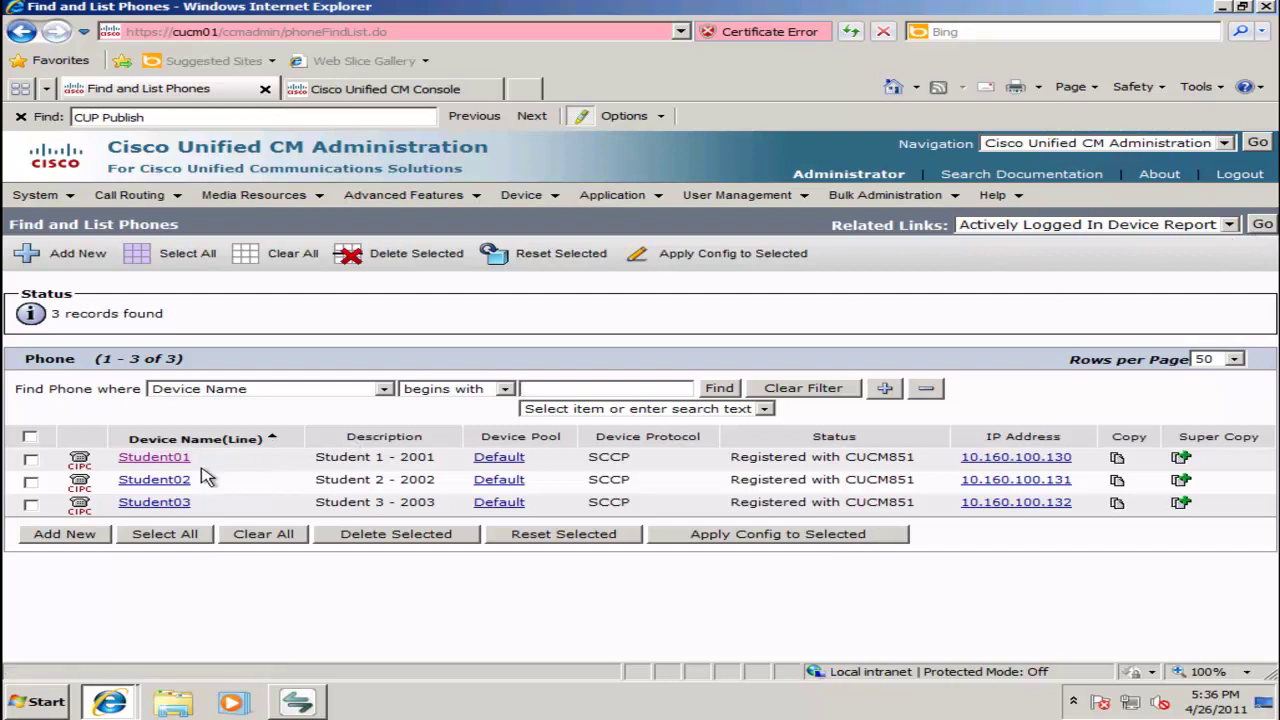
Associate end user user2 with Student02's line 2002, save, and return to the phone list.
{"action": "left_click", "coordinate": [154, 480]}
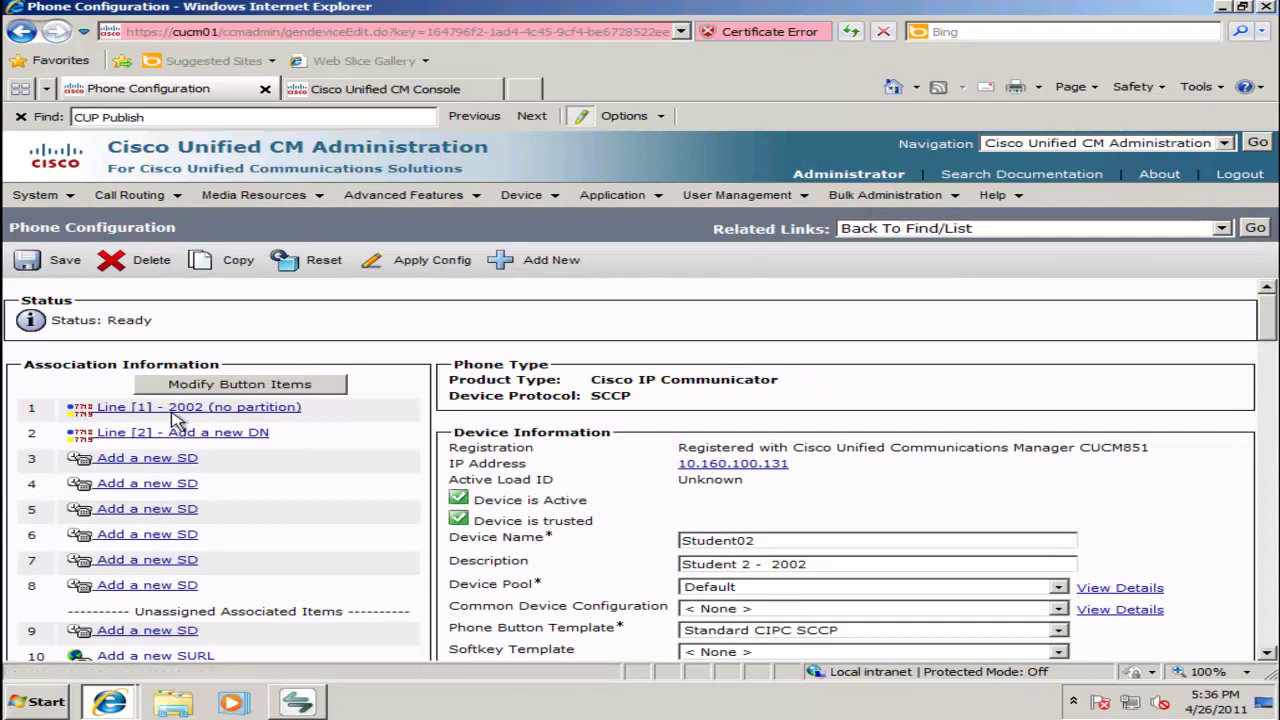
{"action": "left_click", "coordinate": [176, 412]}
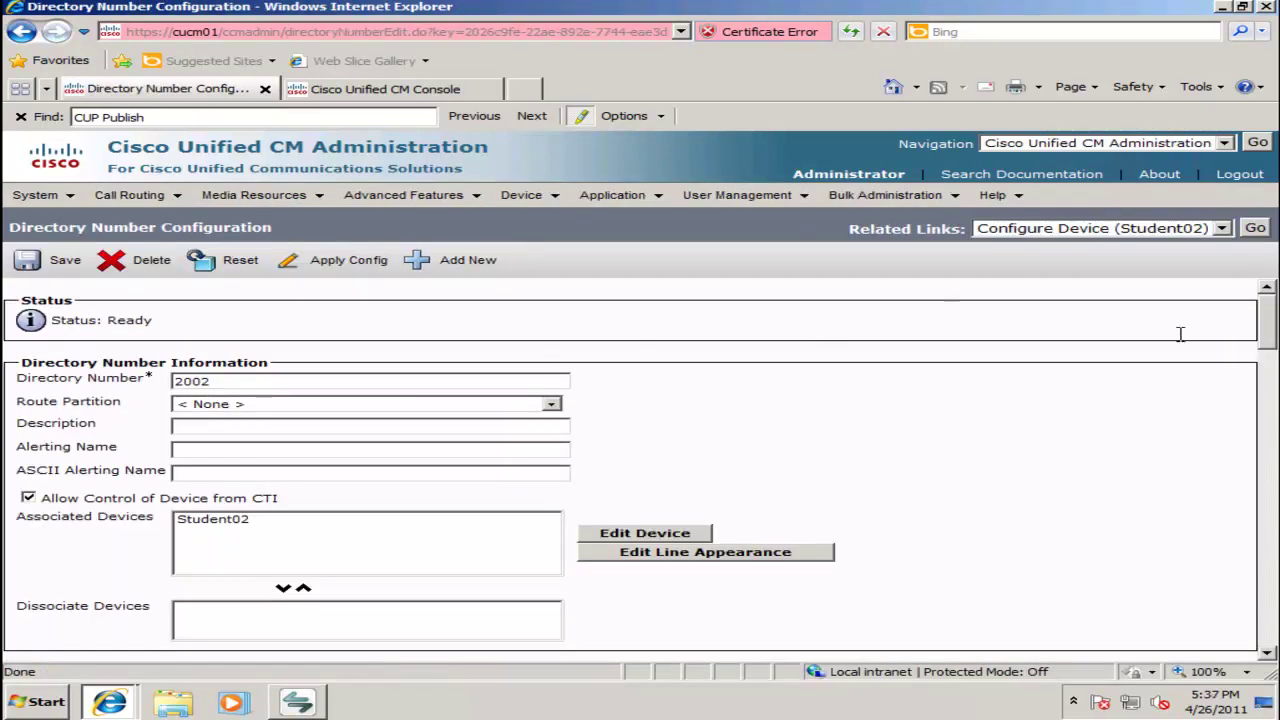
{"action": "left_click_drag", "start_coordinate": [1270, 340], "coordinate": [1273, 652]}
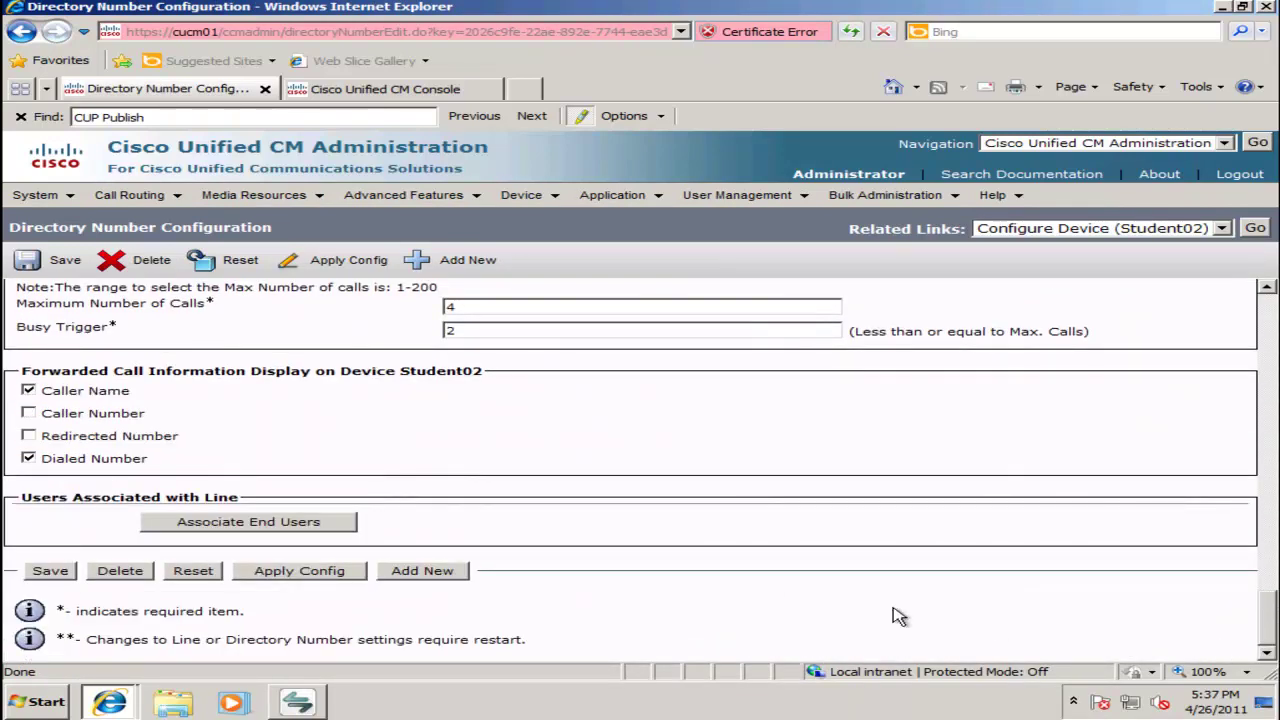
{"action": "left_click", "coordinate": [312, 528]}
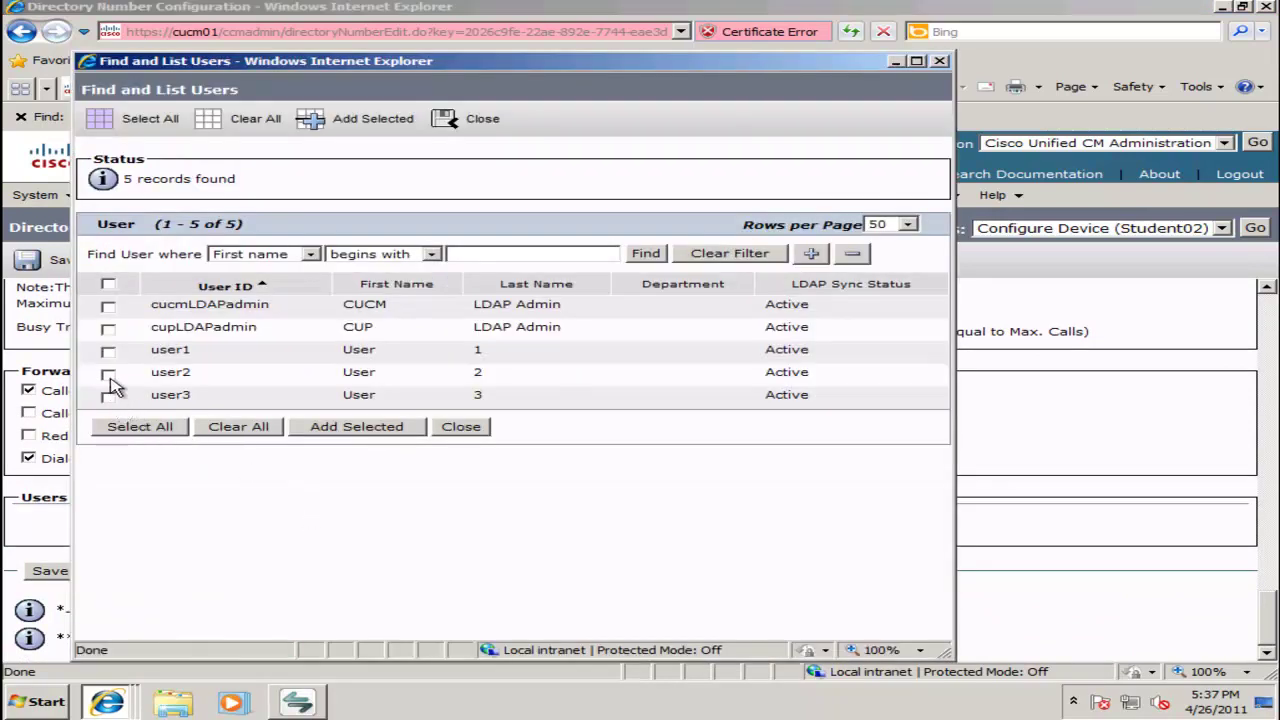
{"action": "left_click", "coordinate": [108, 374]}
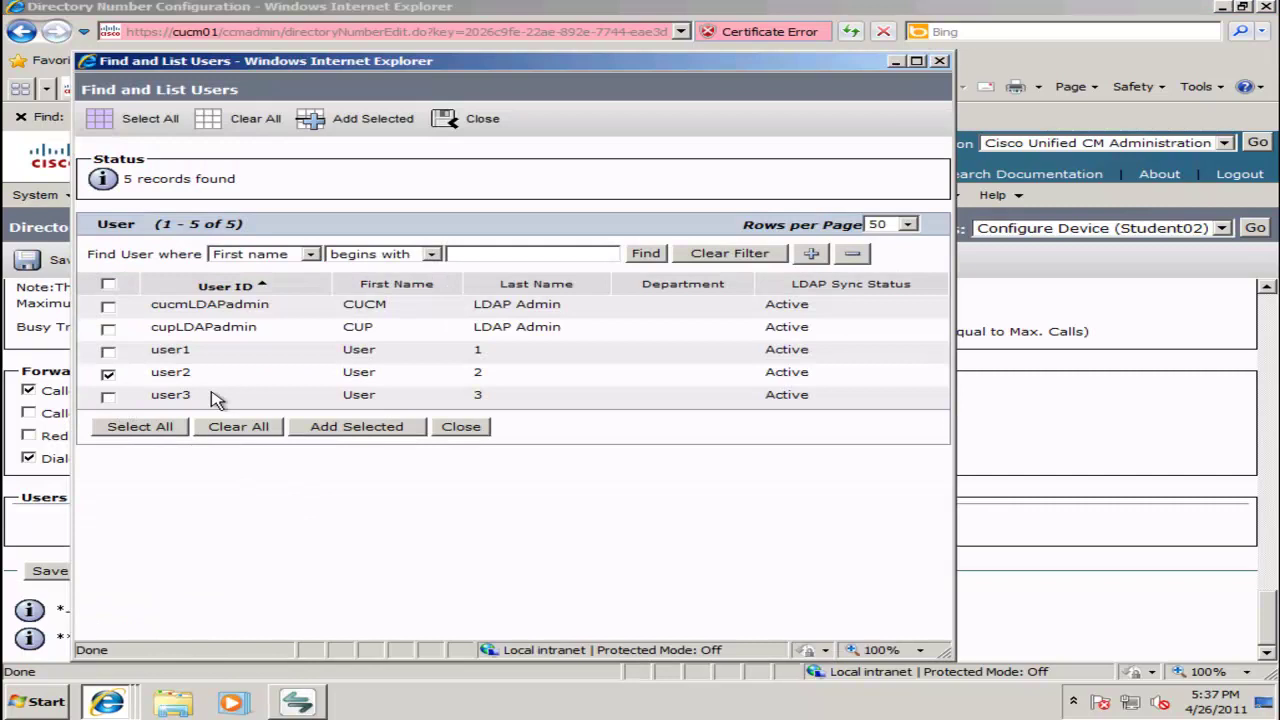
{"action": "left_click", "coordinate": [357, 429]}
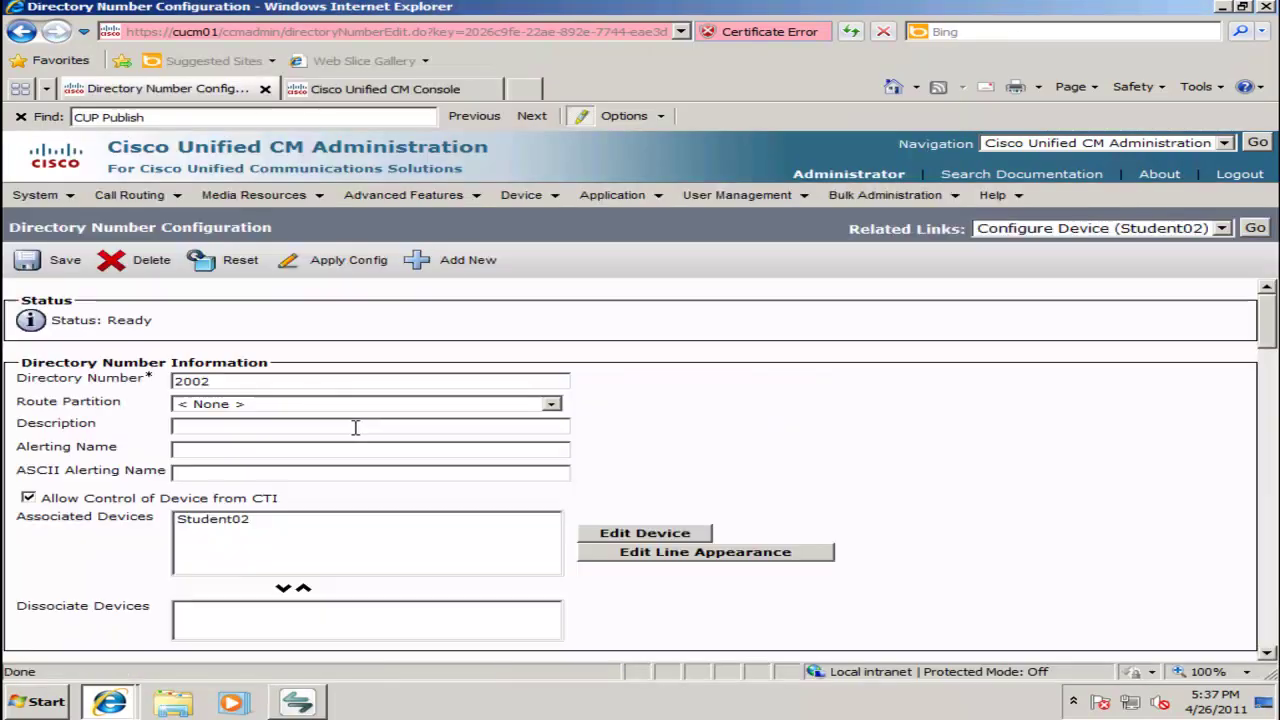
{"action": "left_click", "coordinate": [60, 262]}
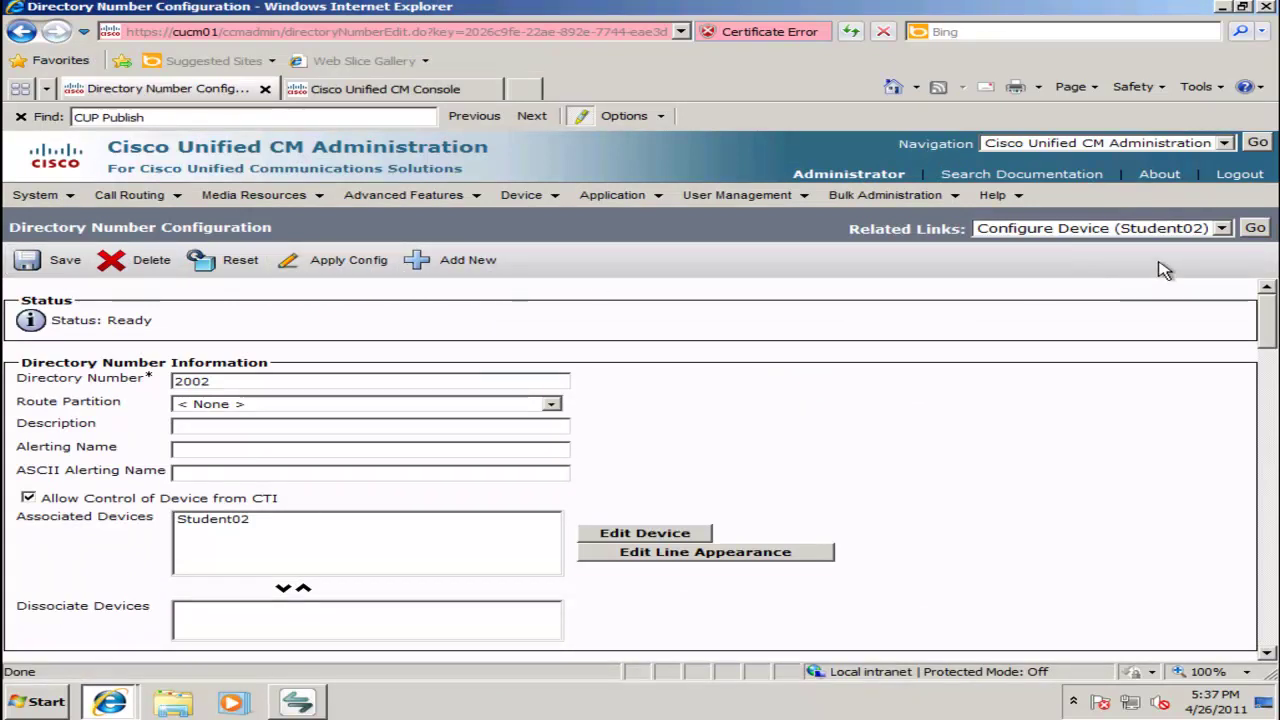
{"action": "left_click", "coordinate": [1255, 229]}
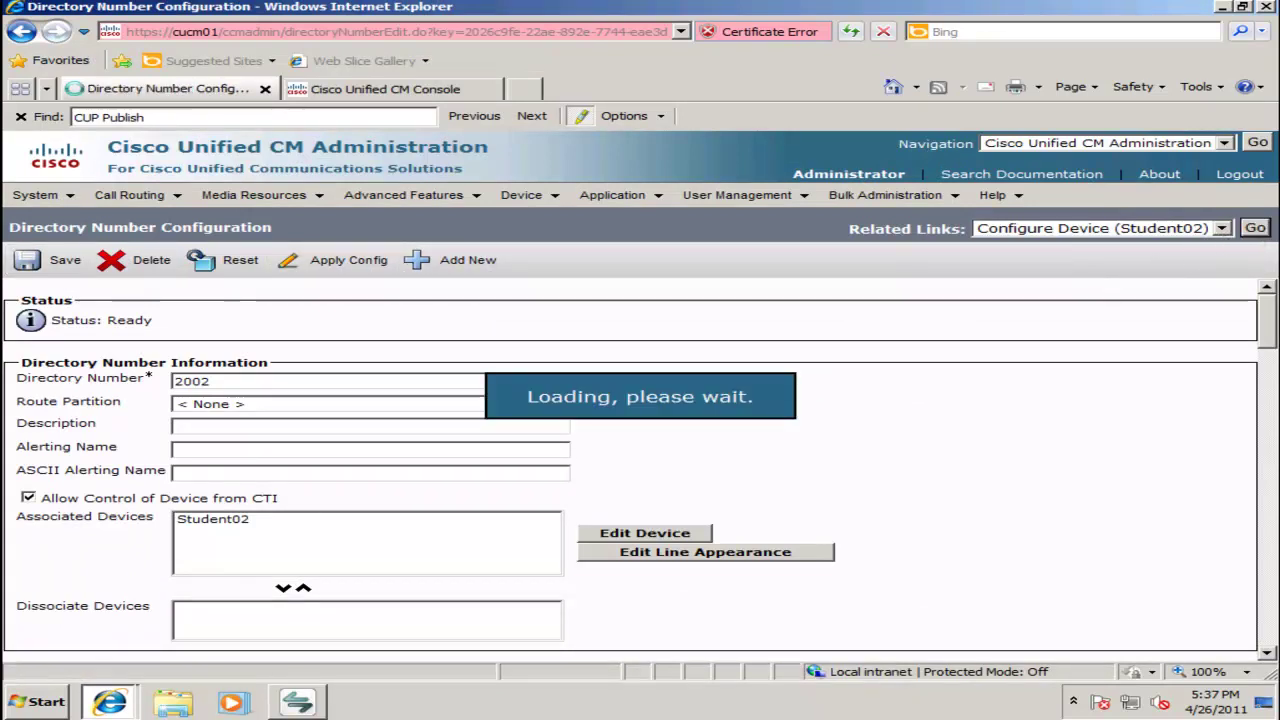
{"action": "left_click", "coordinate": [1255, 228]}
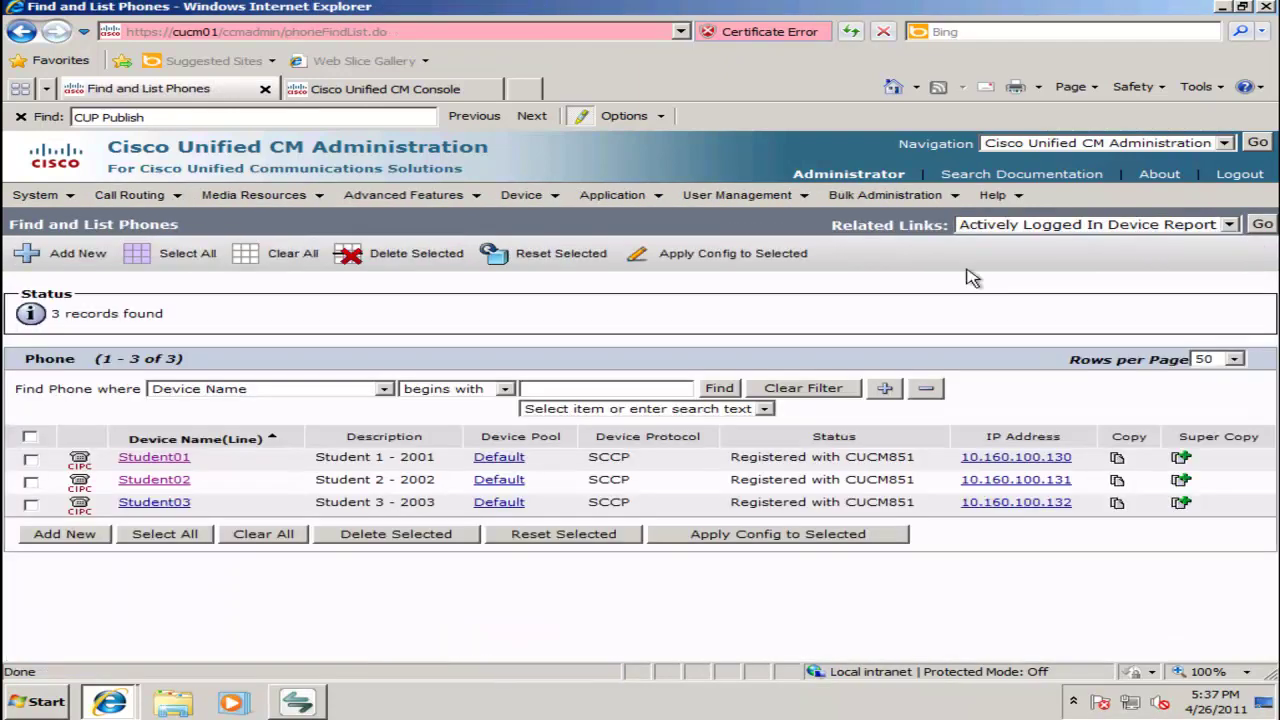
Associate end user user3 with Student03's line 2003, save, and head back toward the phone list.
{"action": "left_click", "coordinate": [152, 509]}
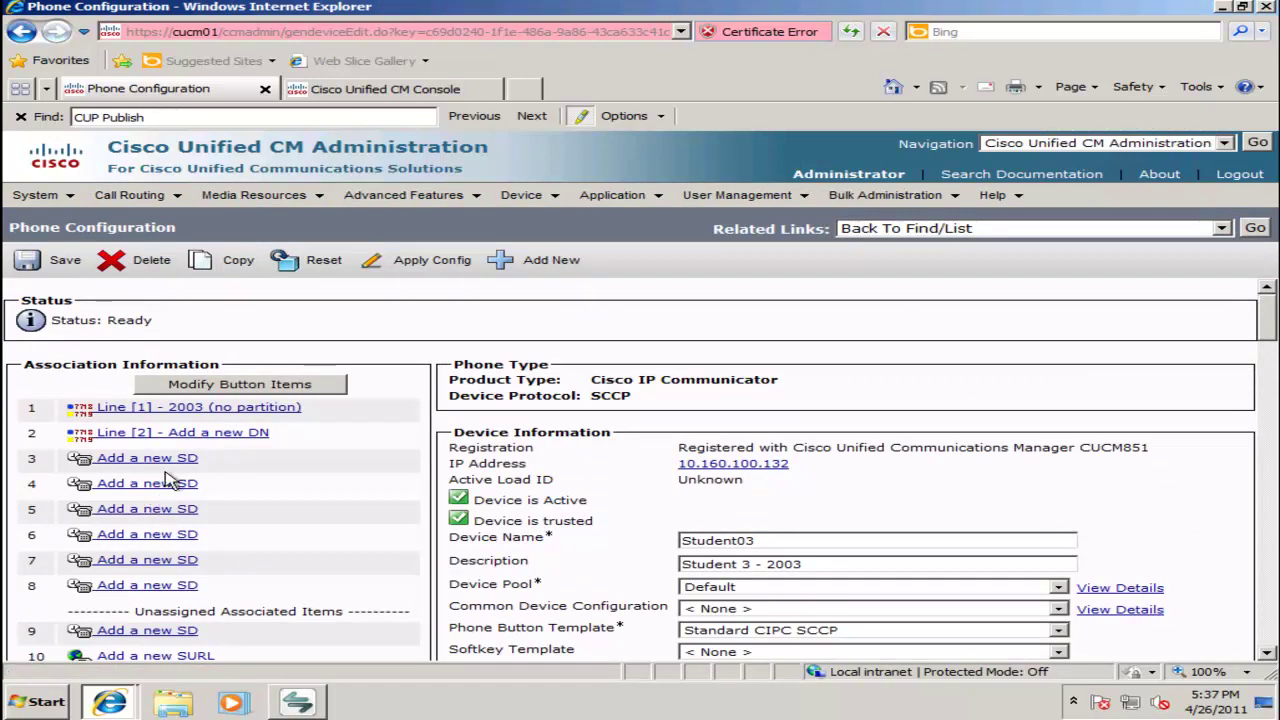
{"action": "left_click", "coordinate": [185, 410]}
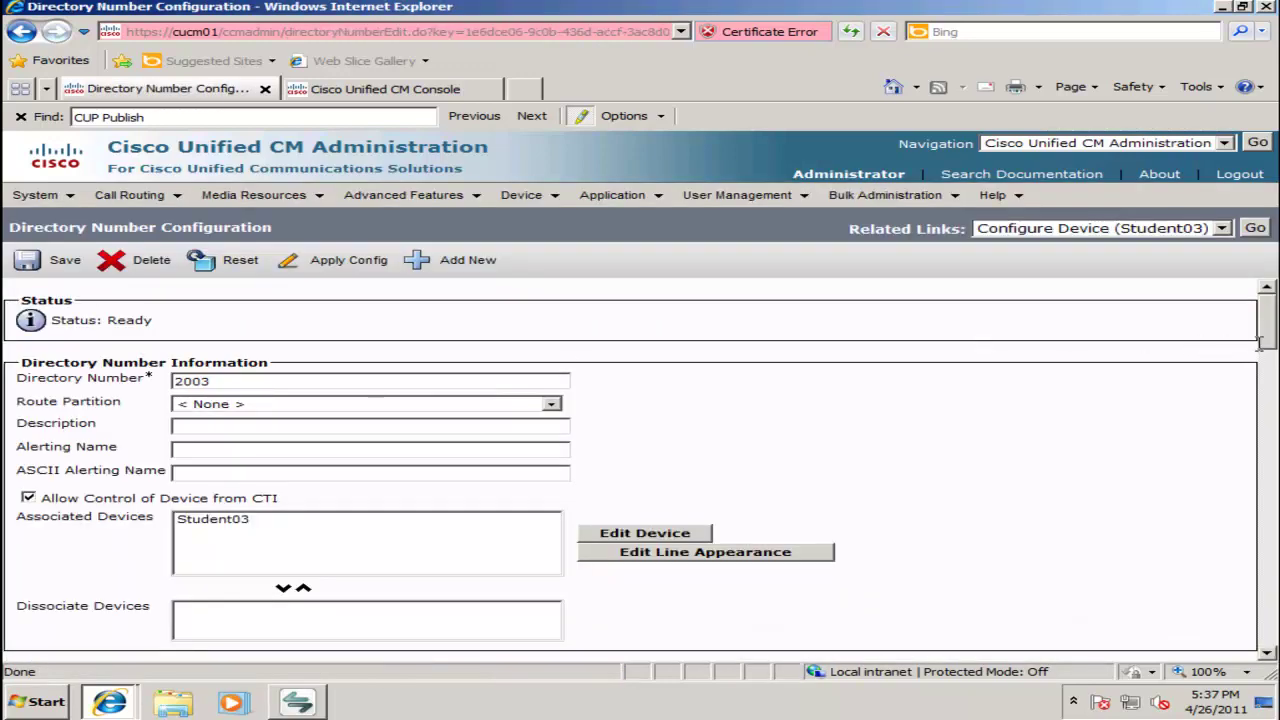
{"action": "left_click_drag", "start_coordinate": [1266, 347], "coordinate": [1270, 640]}
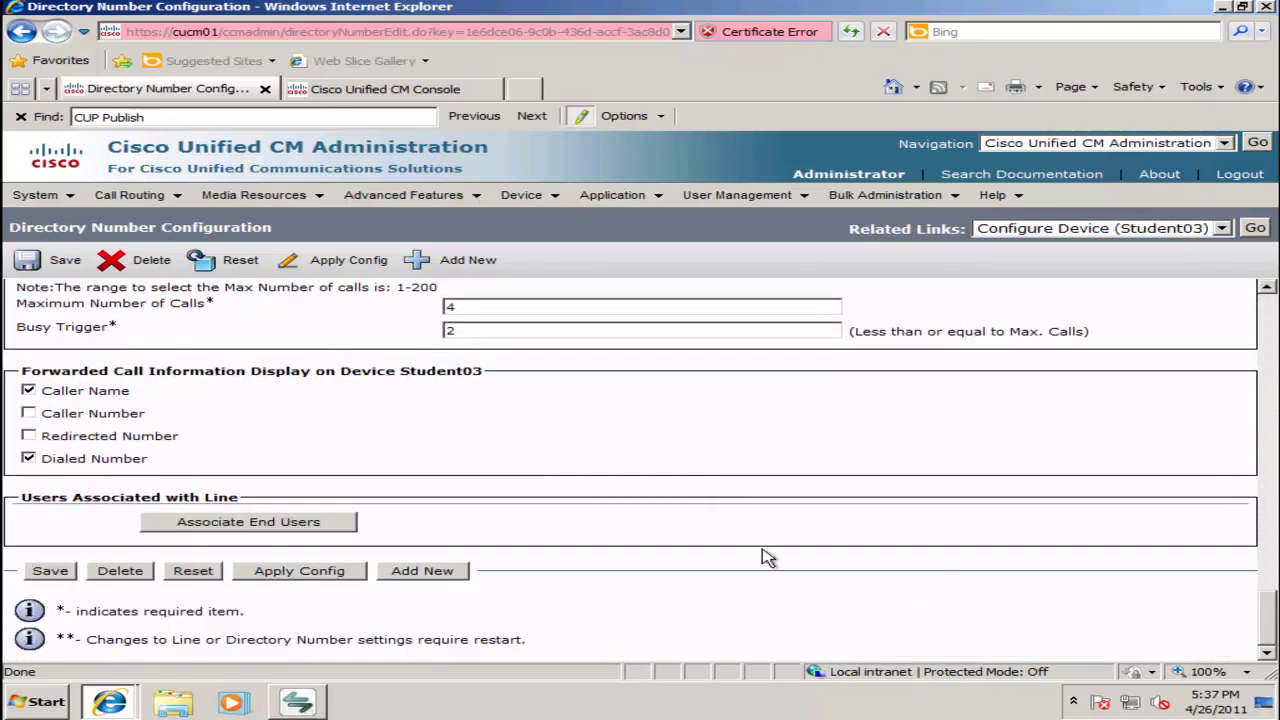
{"action": "left_click", "coordinate": [208, 523]}
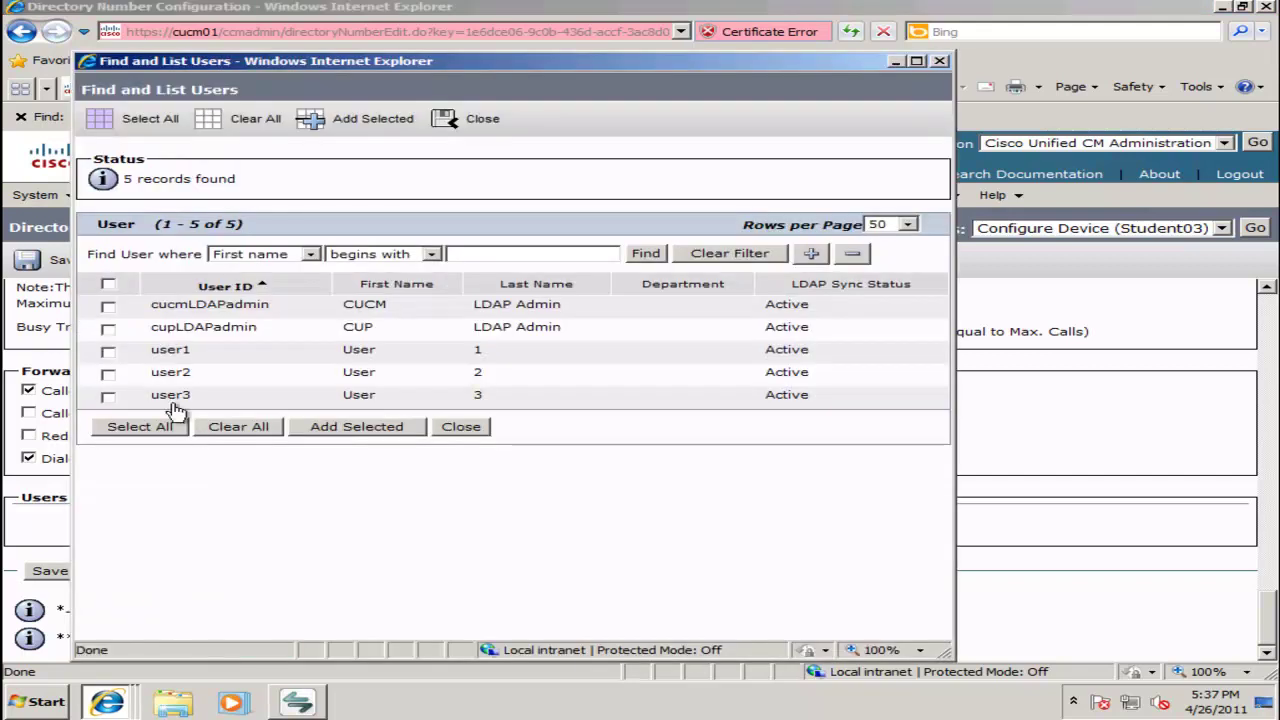
{"action": "left_click", "coordinate": [108, 397]}
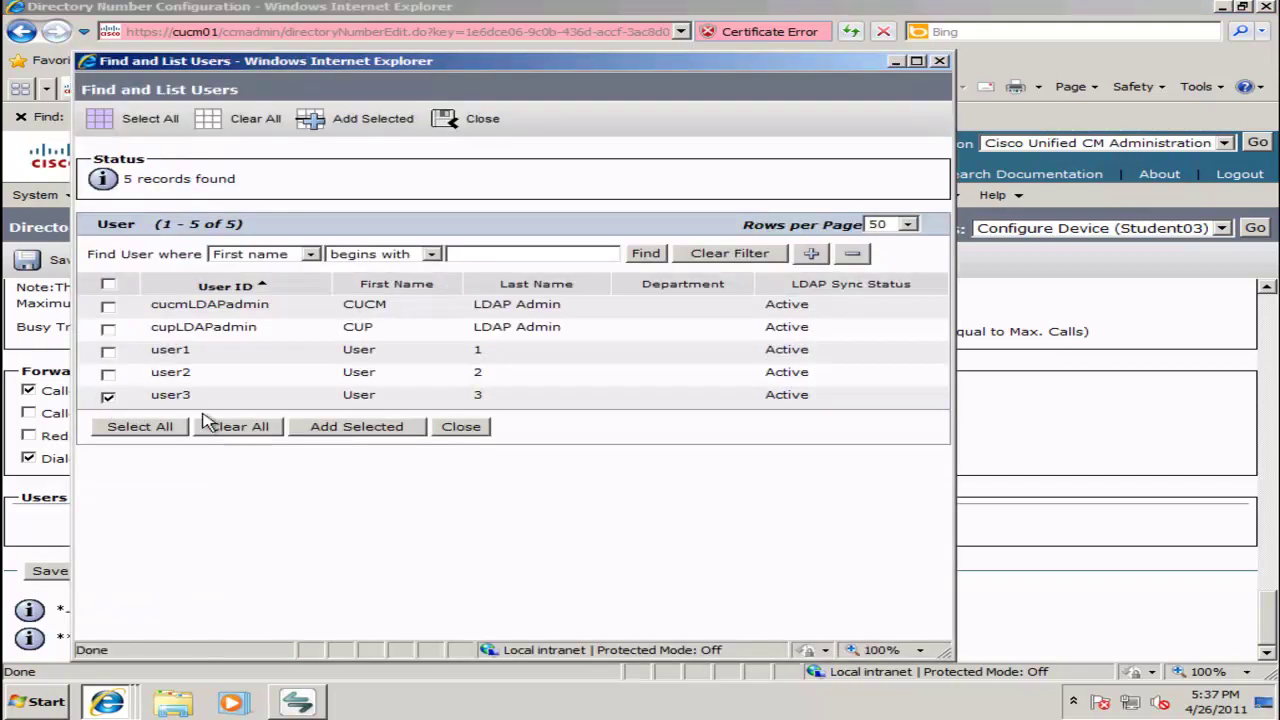
{"action": "left_click", "coordinate": [356, 427]}
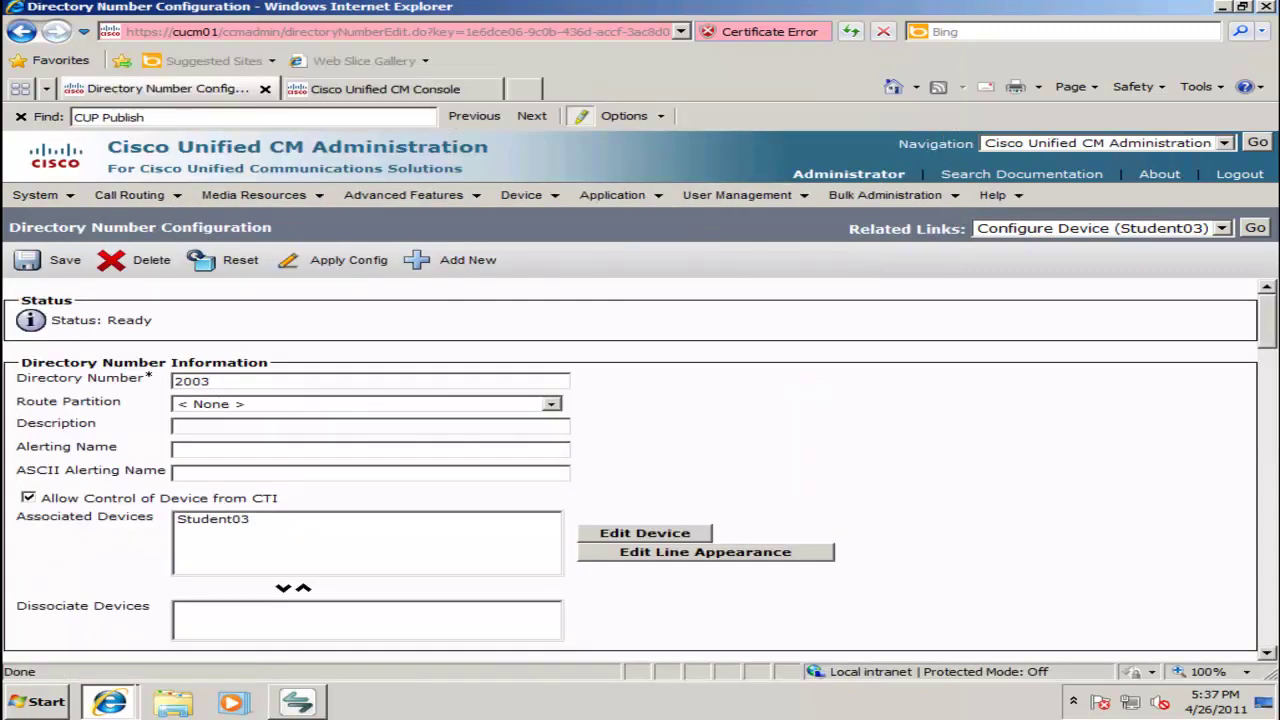
{"action": "left_click", "coordinate": [55, 260]}
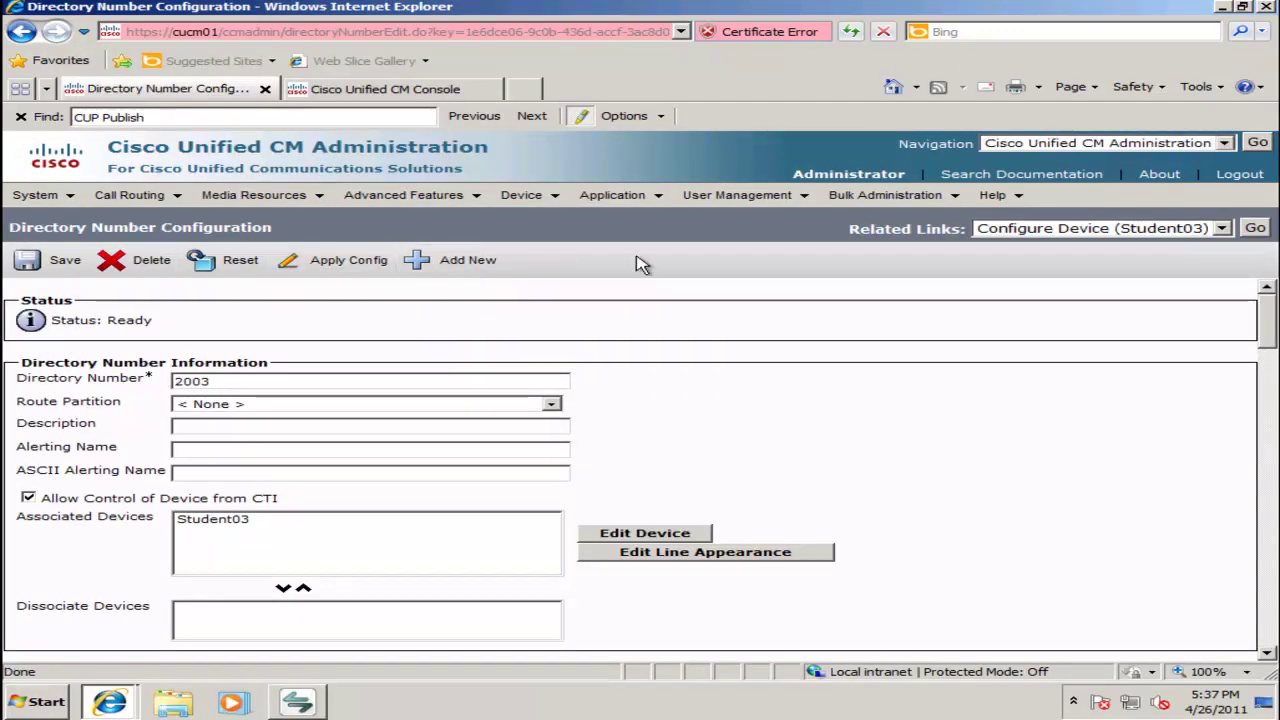
{"action": "left_click", "coordinate": [1255, 229]}
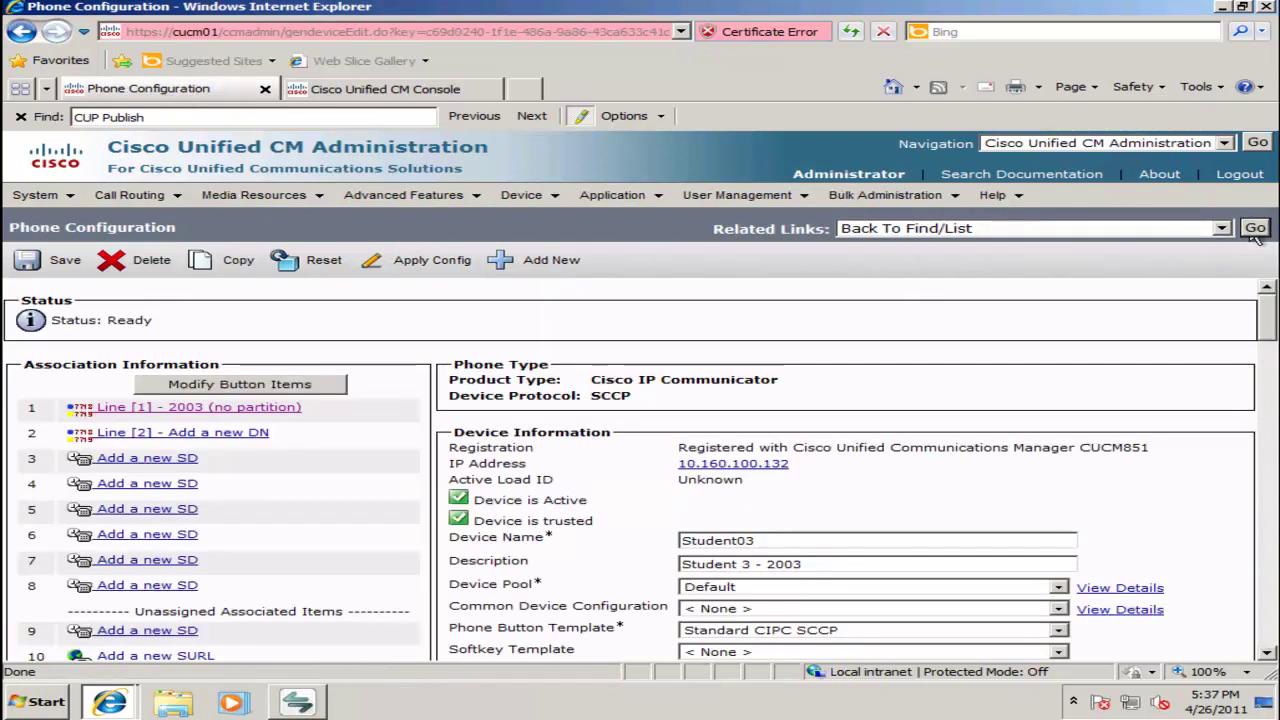
{"action": "left_click", "coordinate": [1255, 228]}
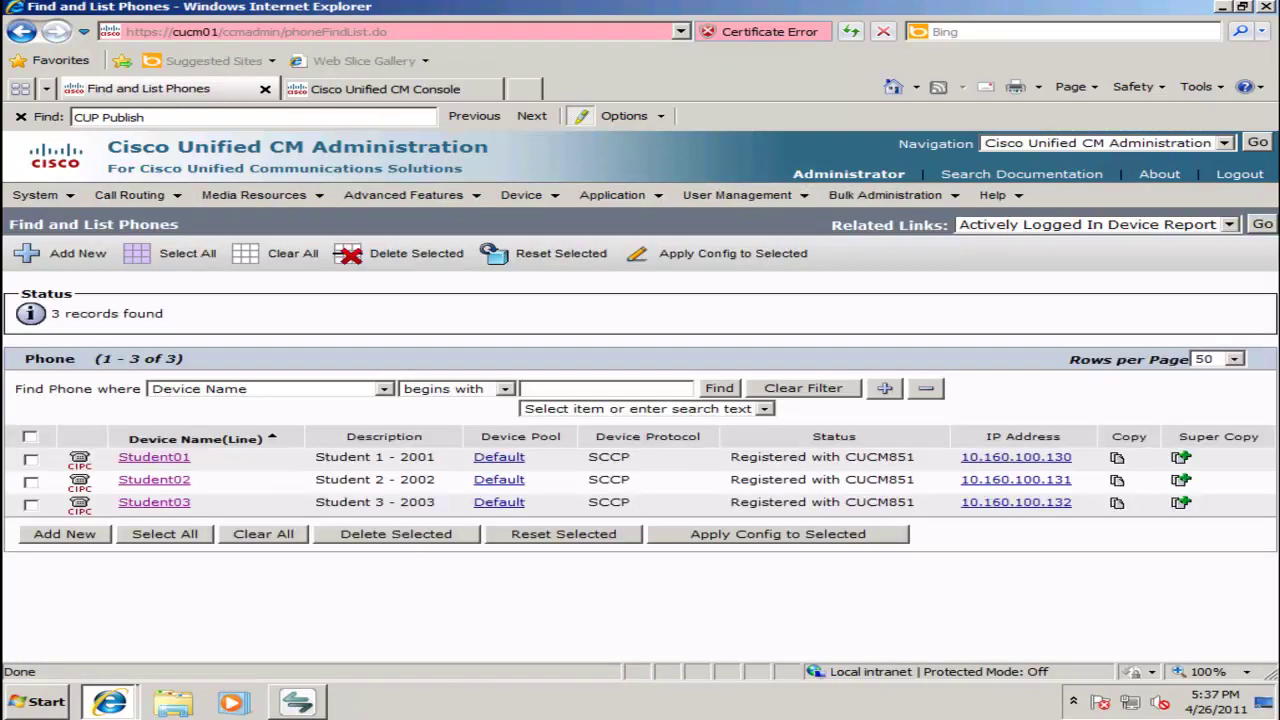
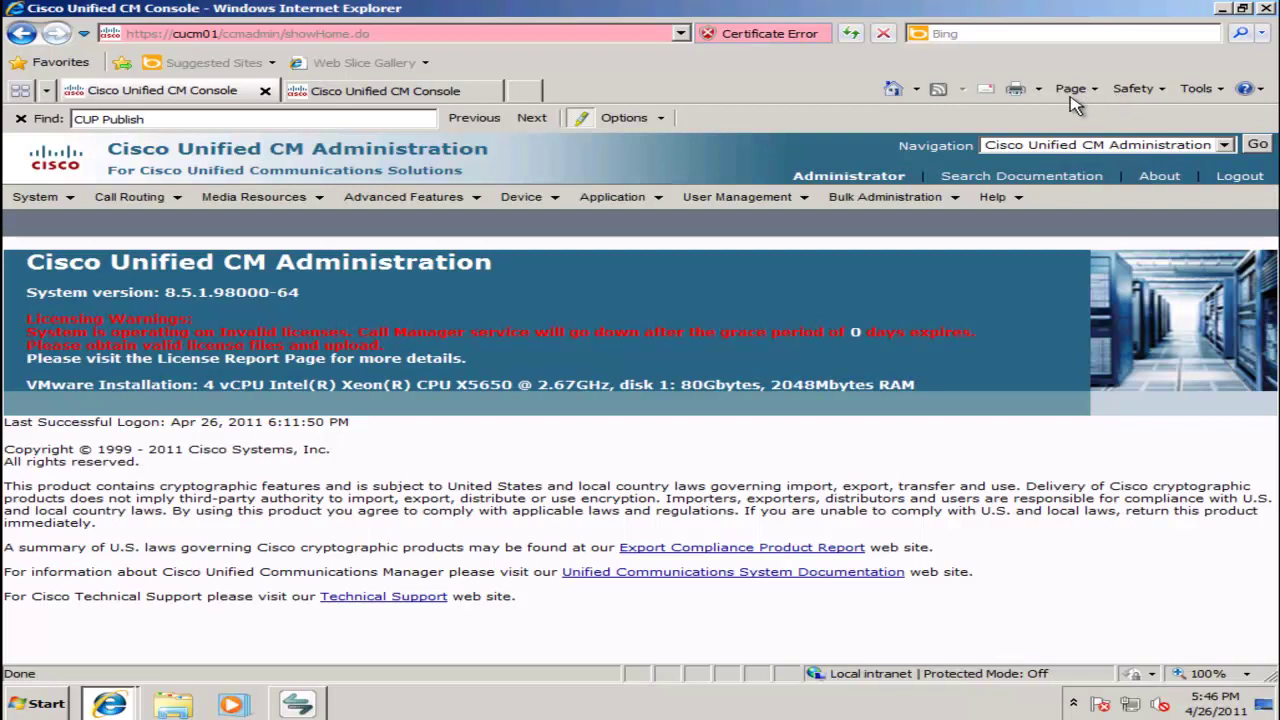
From Device > Phone, add a new phone with type Cisco Unified Personal Communicator.
{"action": "left_click", "coordinate": [548, 200]}
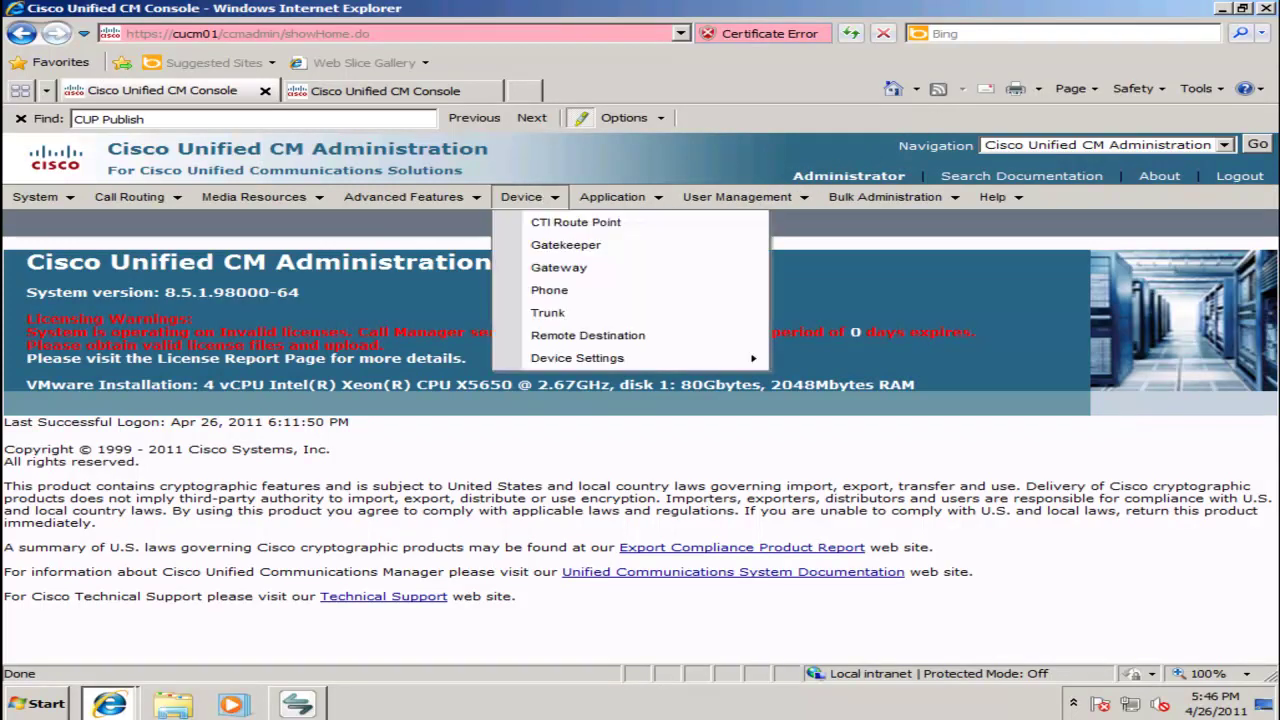
{"action": "left_click", "coordinate": [551, 293]}
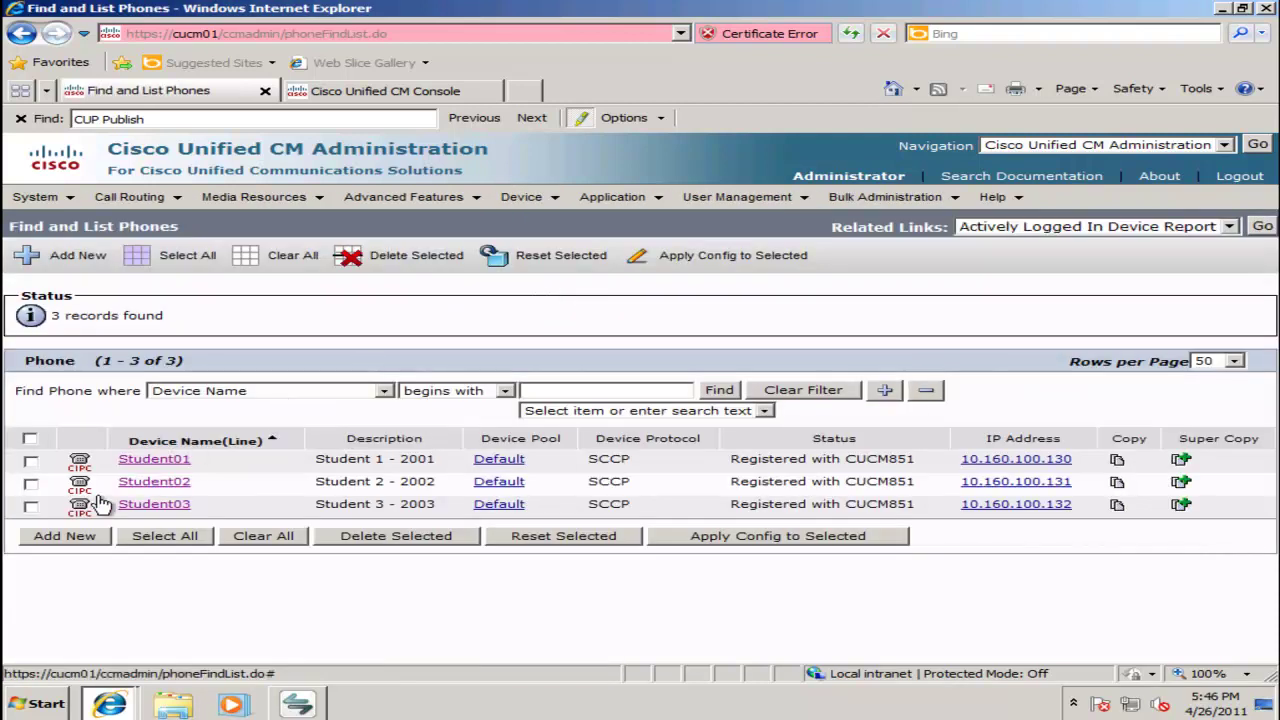
{"action": "left_click", "coordinate": [45, 540]}
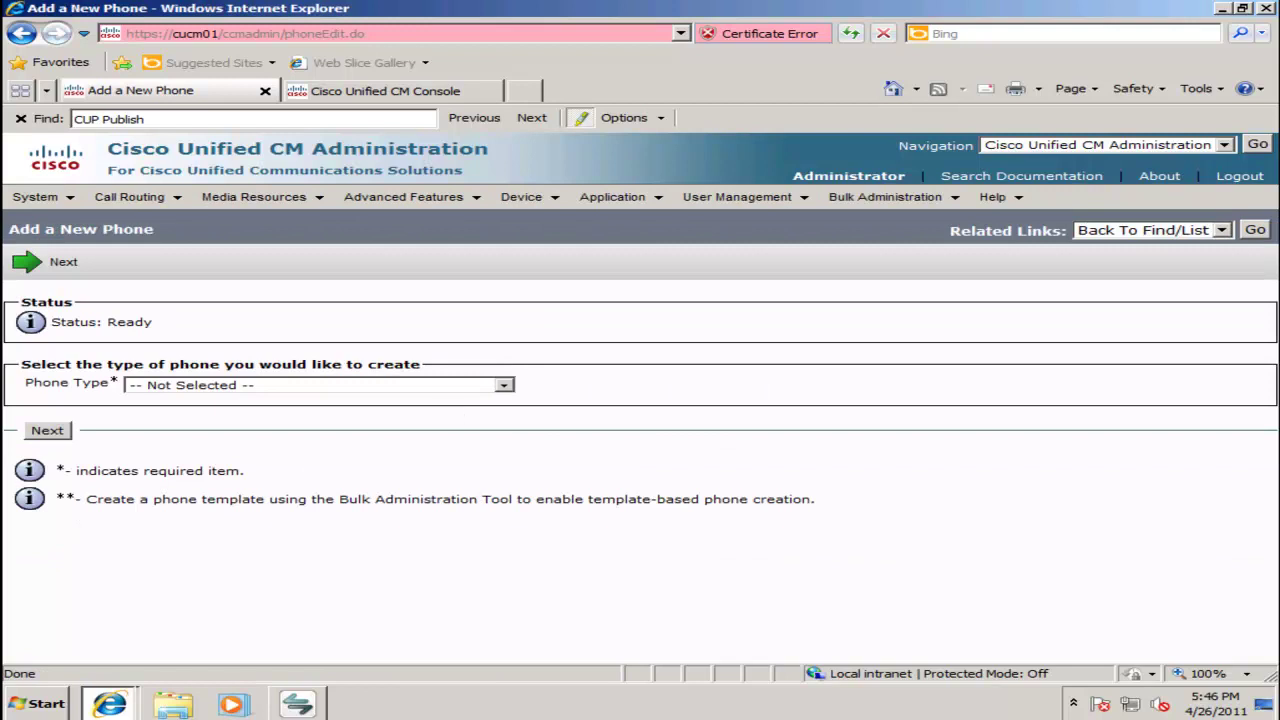
{"action": "left_click", "coordinate": [505, 385]}
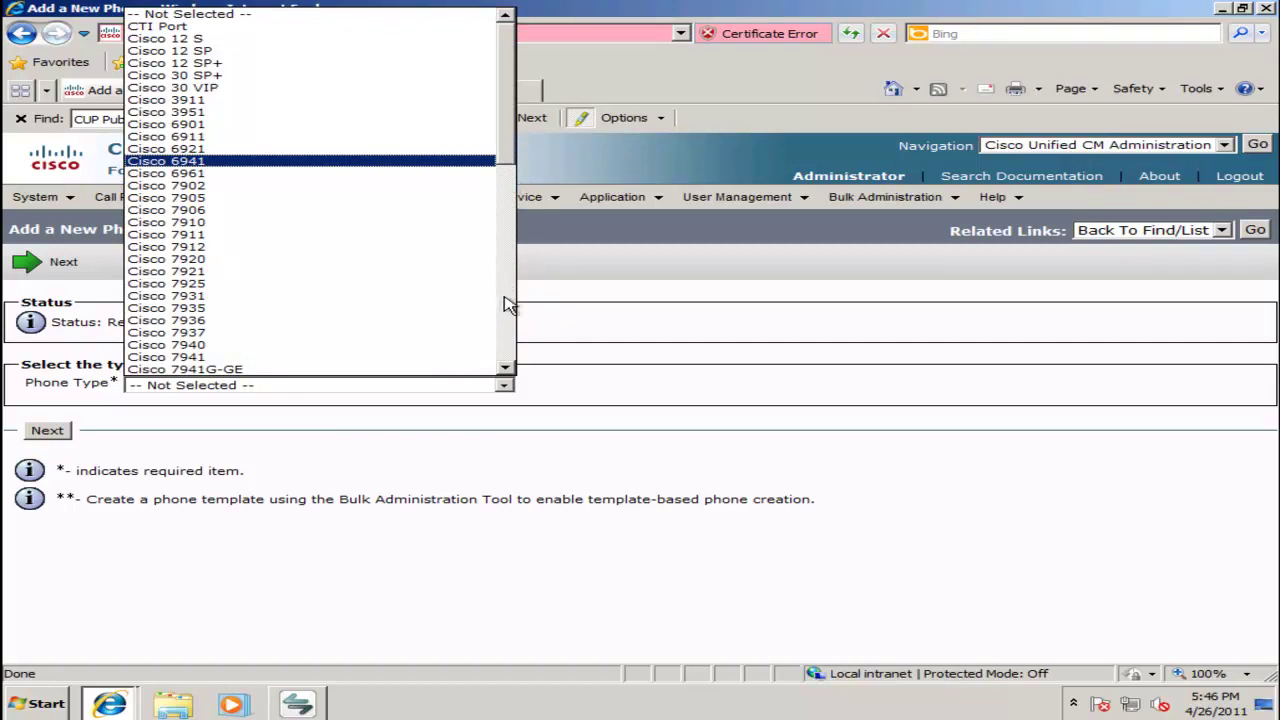
{"action": "left_click_drag", "start_coordinate": [507, 157], "coordinate": [505, 367]}
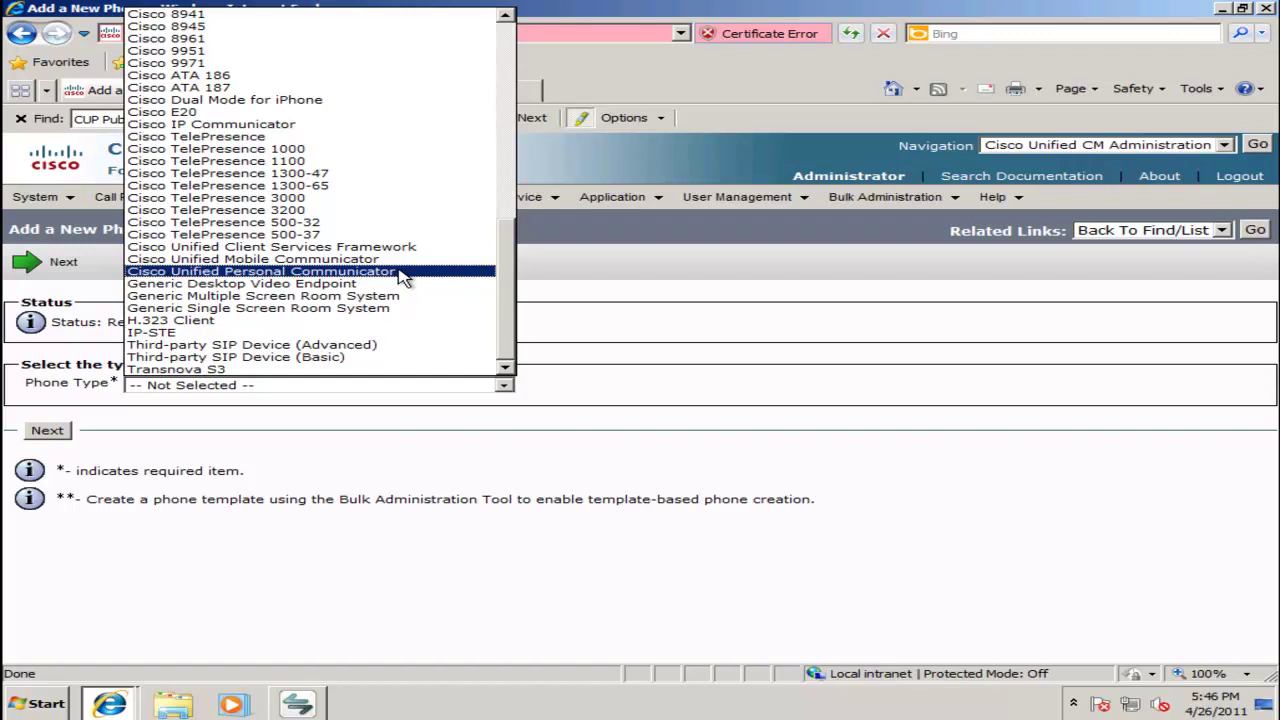
{"action": "left_click", "coordinate": [405, 273]}
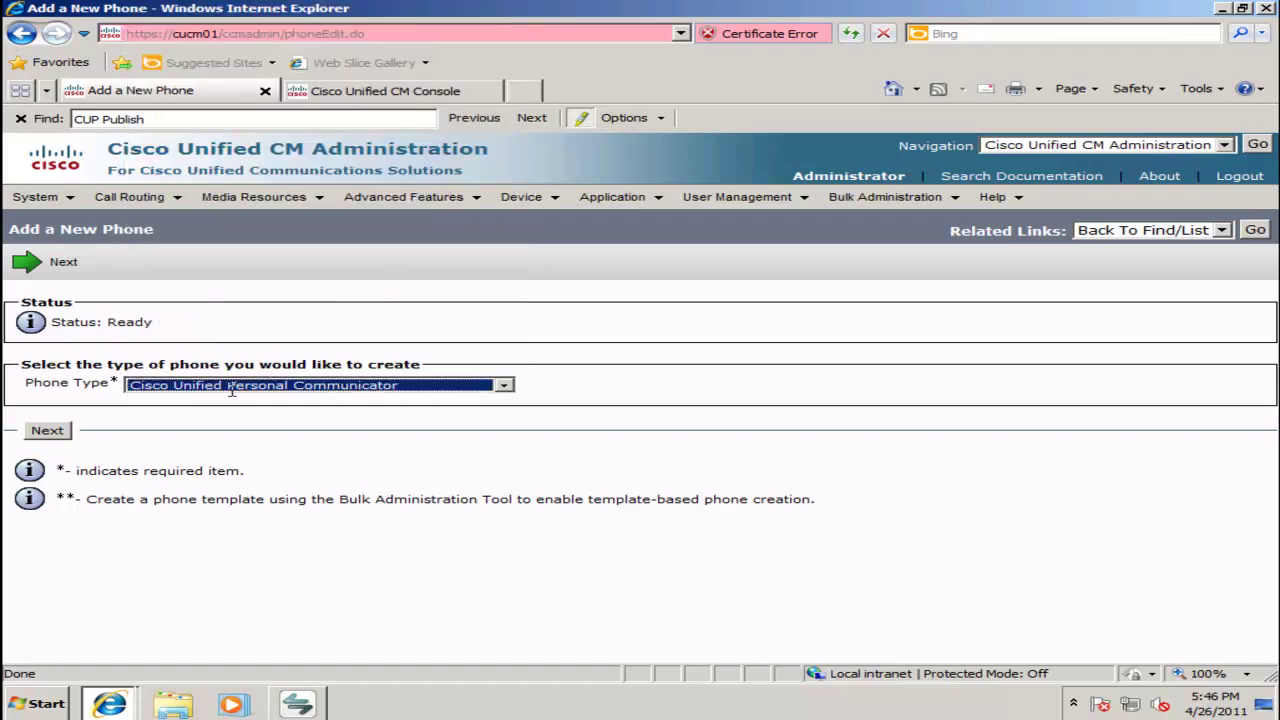
Enter device name UPCUSER1 and description USER 1 CUP for the new phone.
{"action": "left_click", "coordinate": [62, 432]}
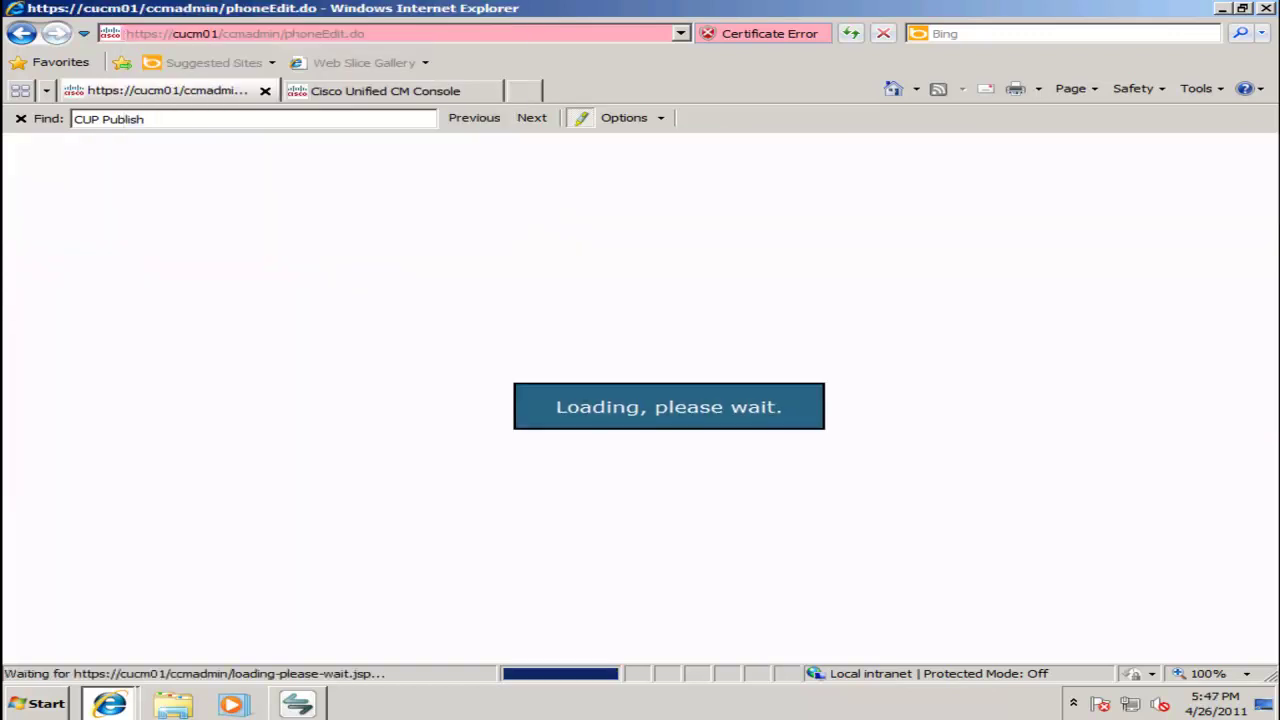
{"action": "type", "text": "UP"}
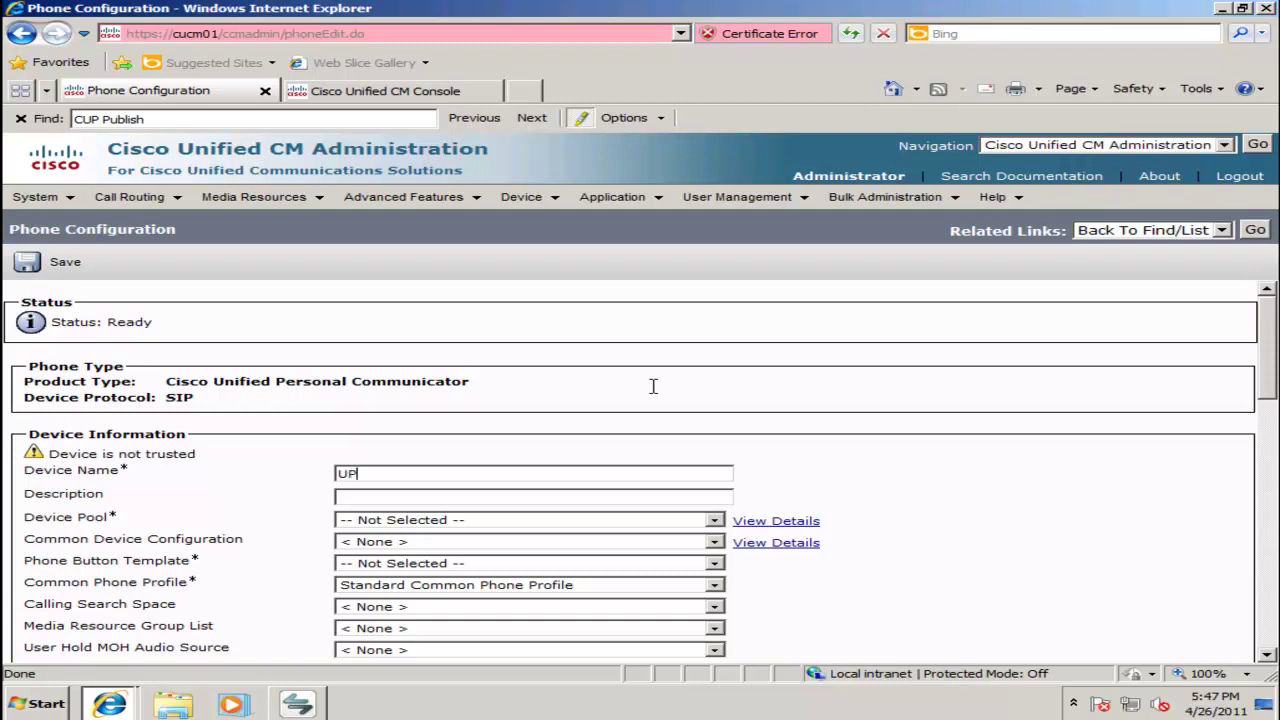
{"action": "type", "text": "CUSER1"}
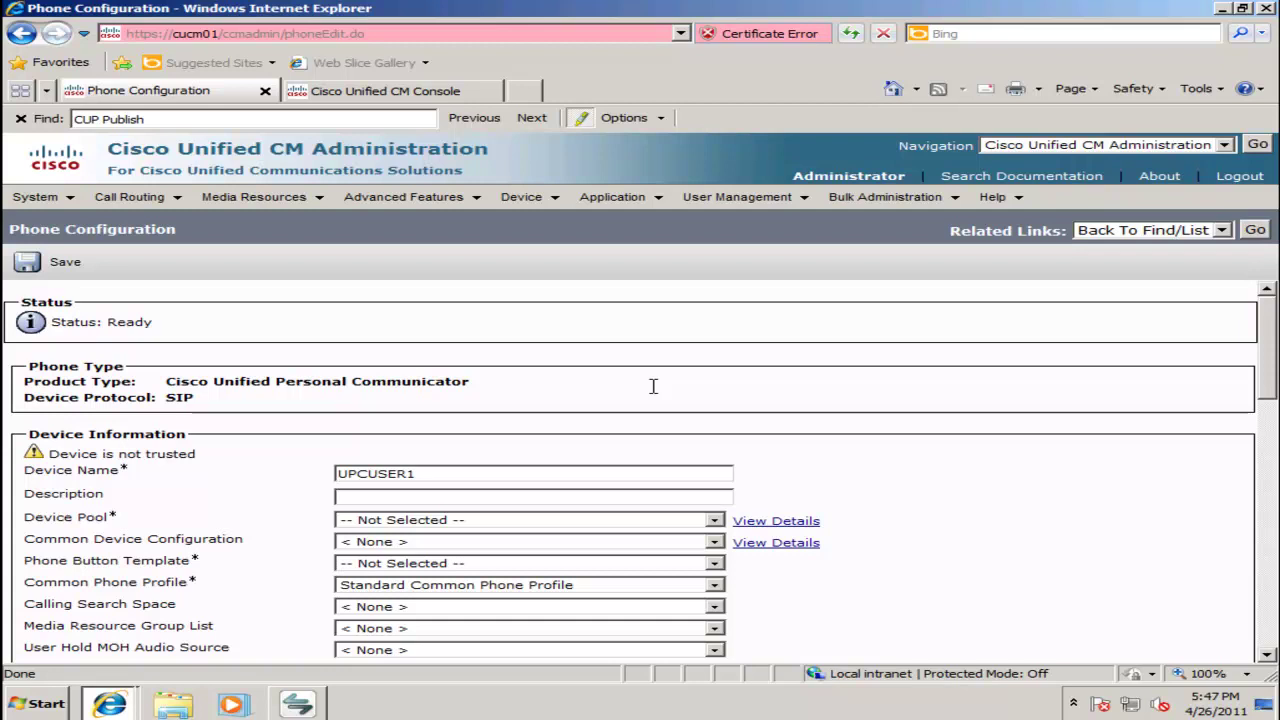
{"action": "type", "text": "USER "}
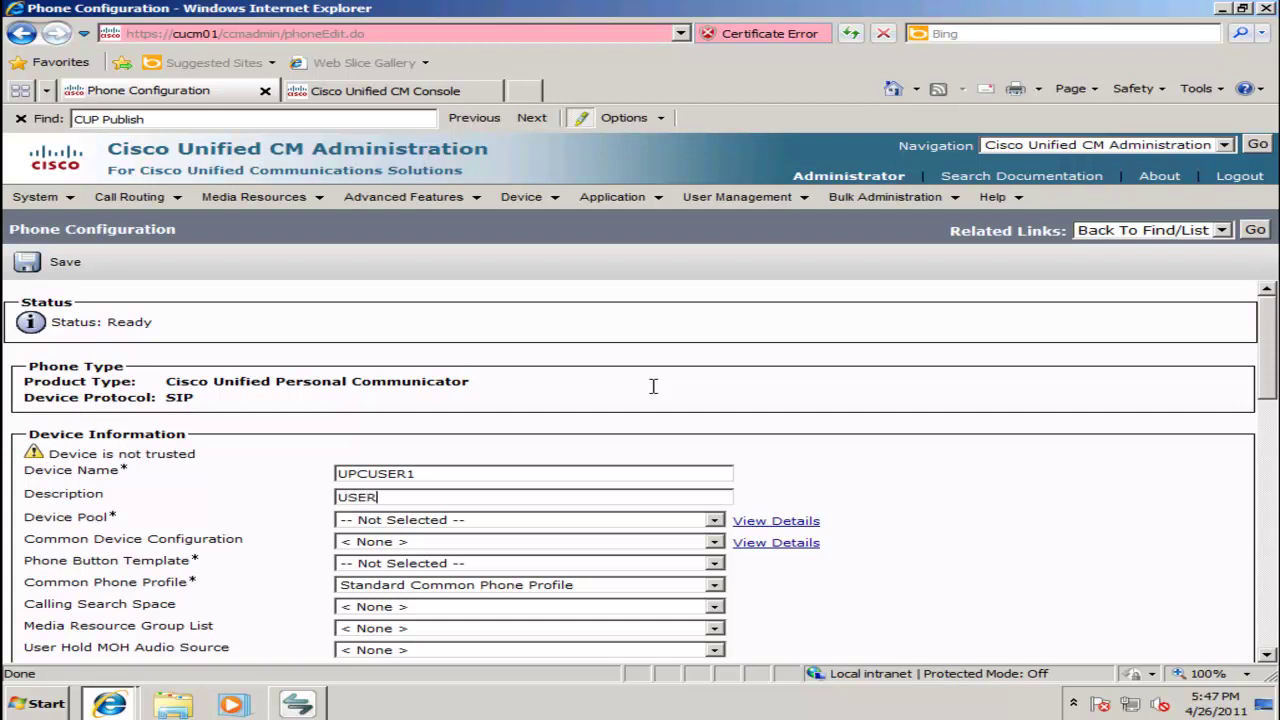
{"action": "type", "text": "1 CUP"}
Set device pool to Default and phone button template to Standard Unified Communicator SIP.
{"action": "left_click", "coordinate": [648, 522]}
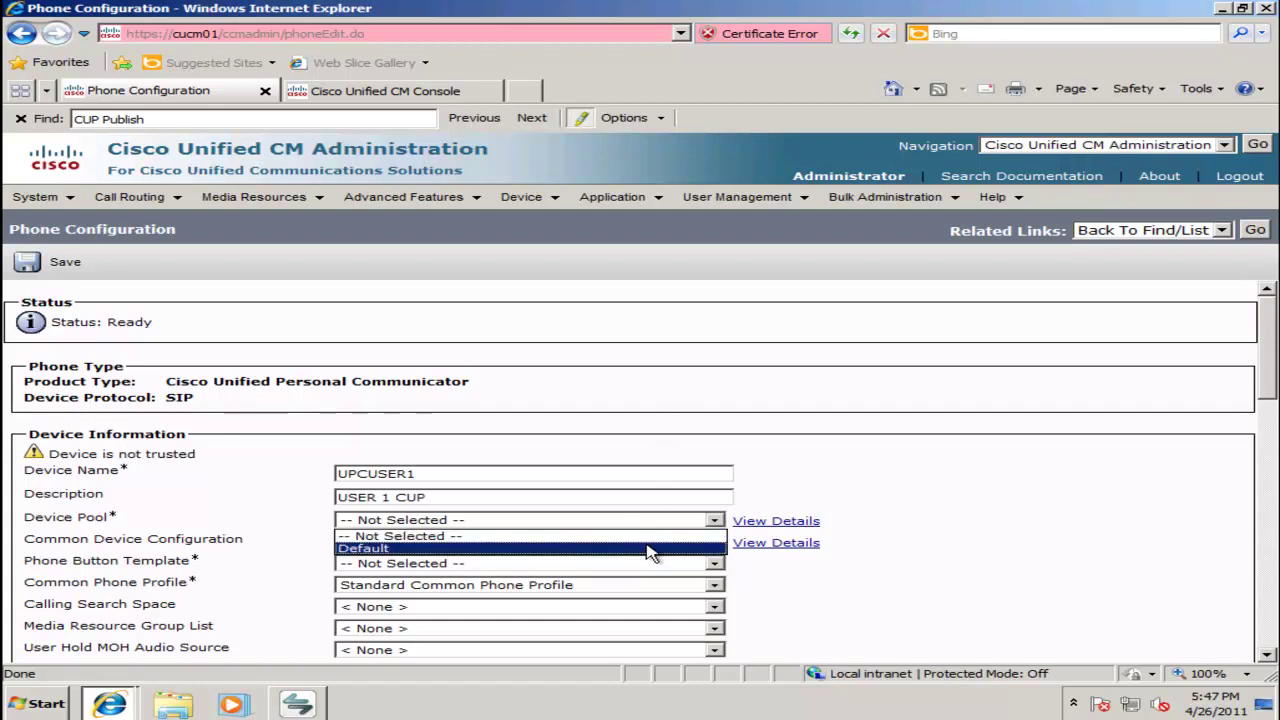
{"action": "left_click", "coordinate": [648, 548]}
{"action": "left_click", "coordinate": [646, 564]}
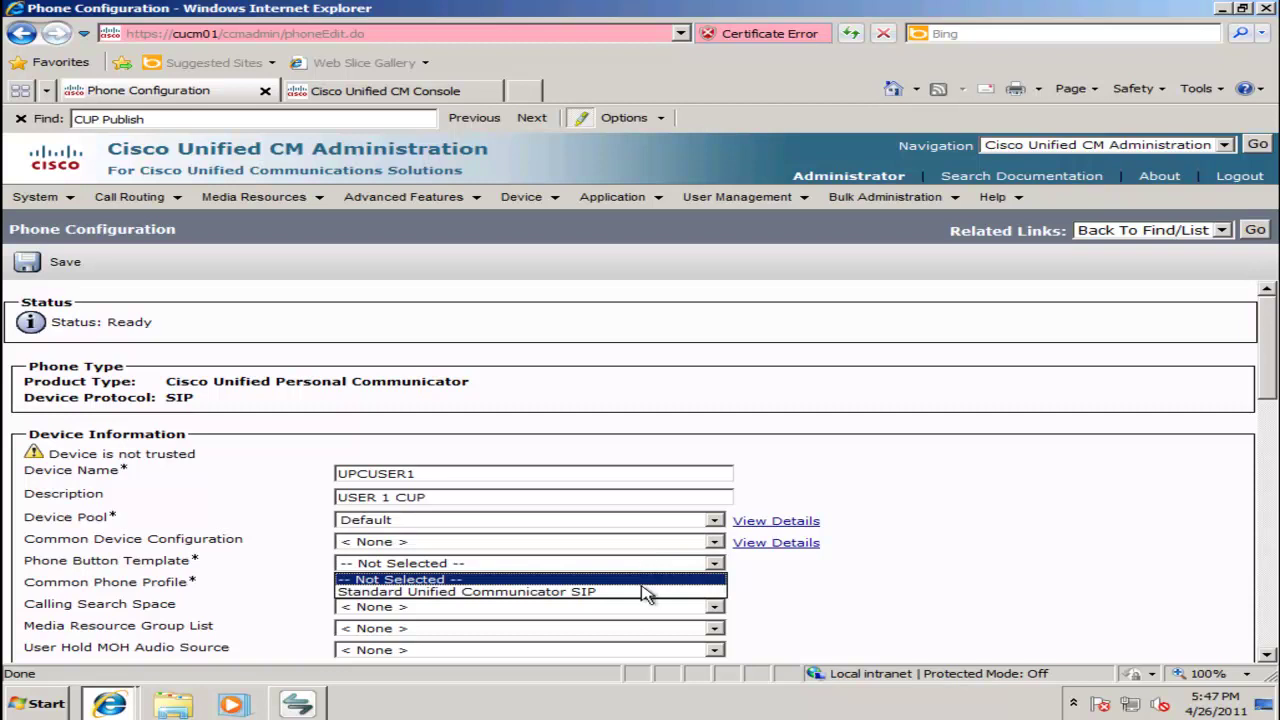
{"action": "left_click", "coordinate": [645, 592]}
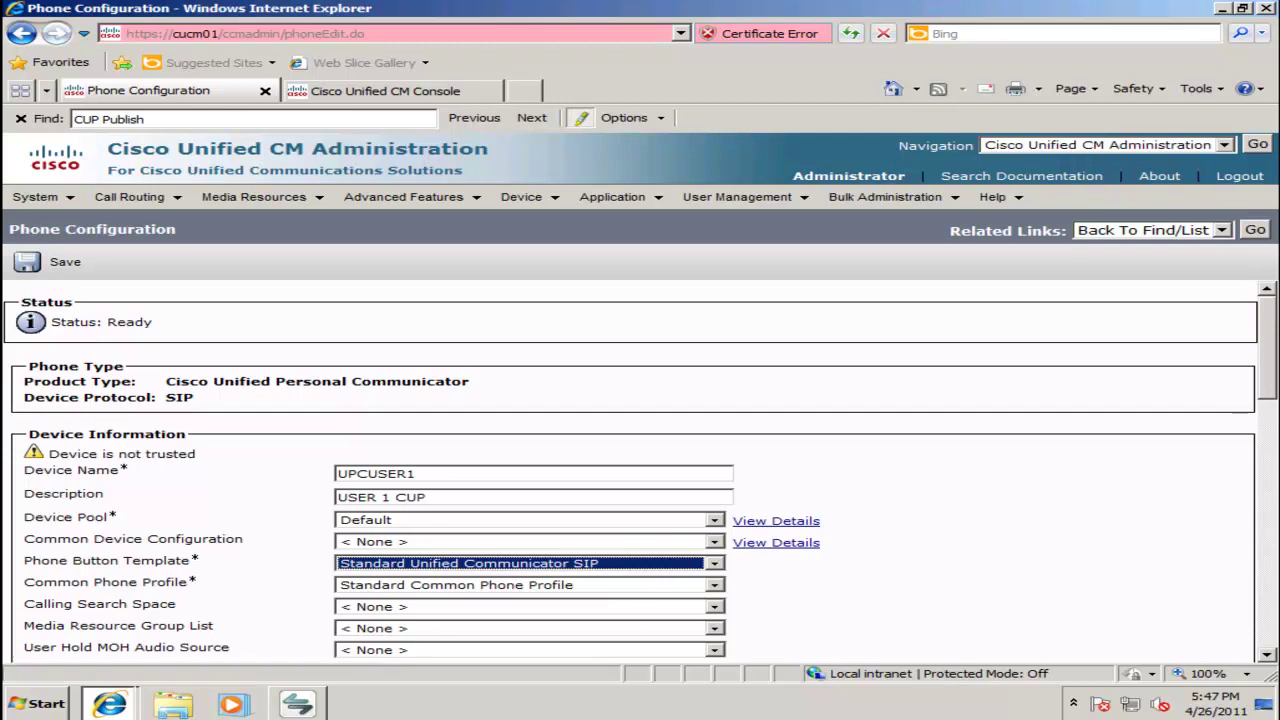
{"action": "left_click", "coordinate": [1268, 548]}
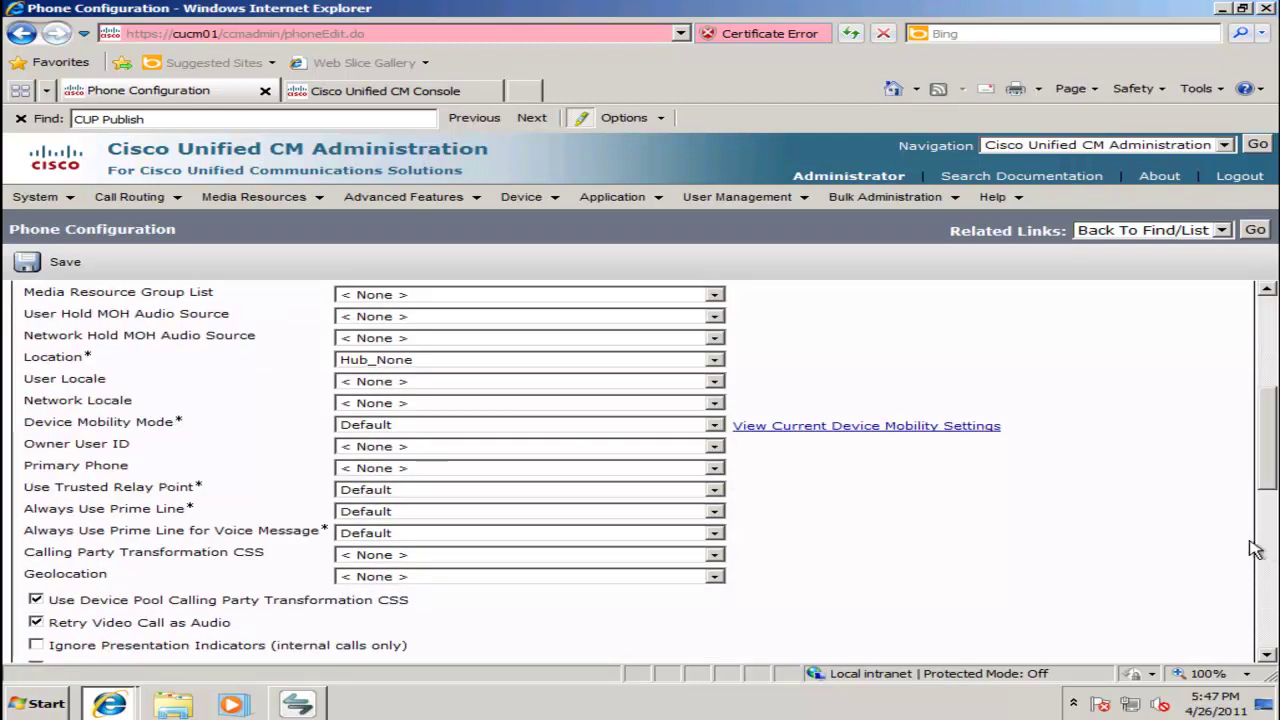
Set owner user ID to user1 and primary phone to Student01.
{"action": "left_click", "coordinate": [468, 450]}
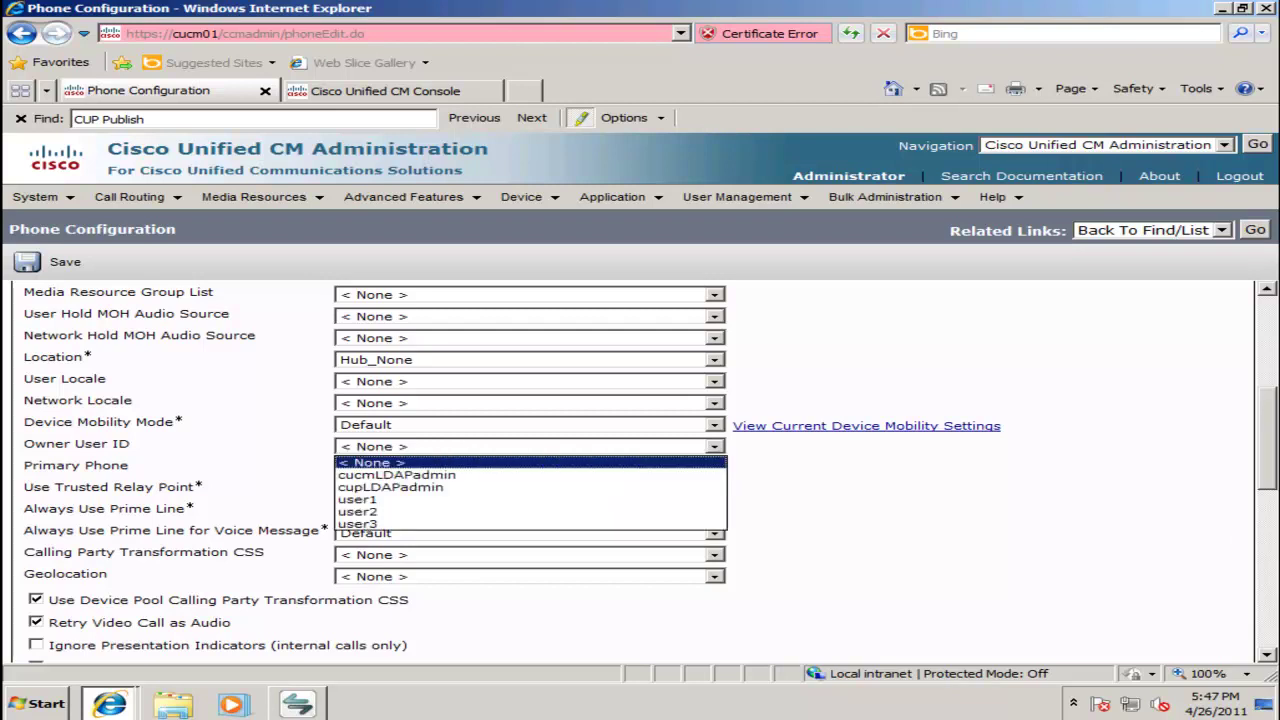
{"action": "left_click", "coordinate": [440, 507]}
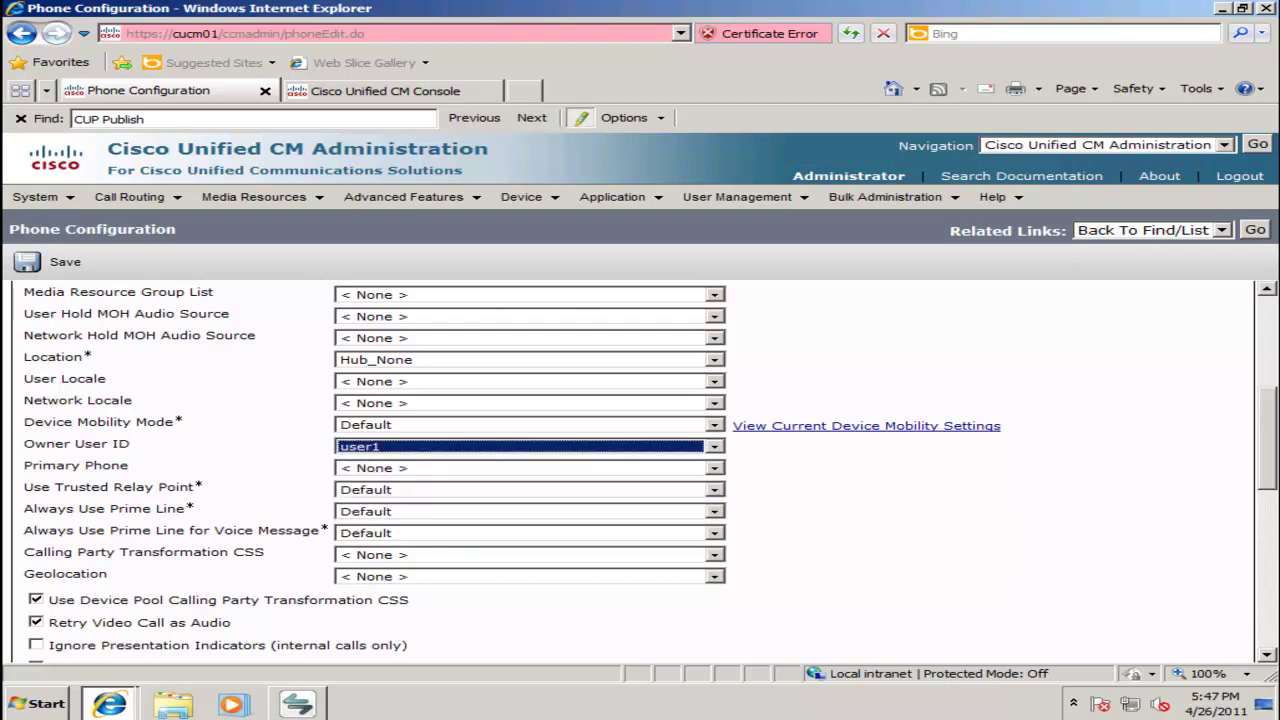
{"action": "left_click", "coordinate": [432, 468]}
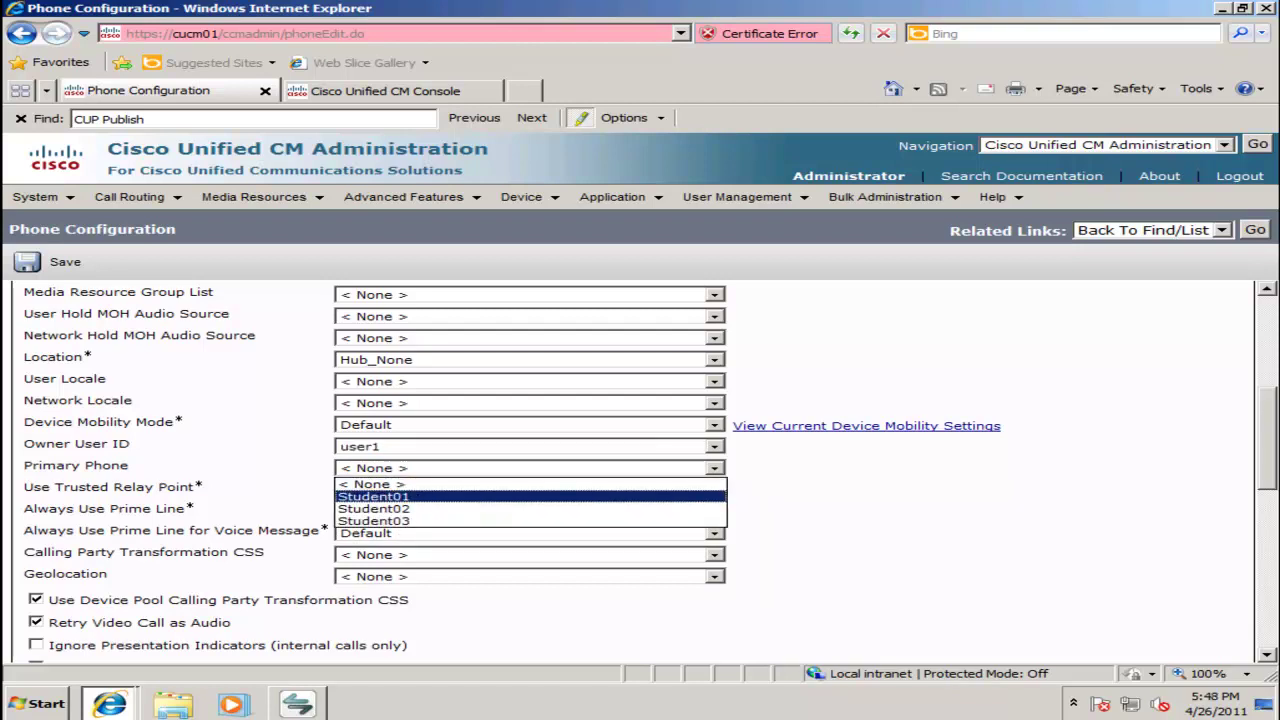
{"action": "left_click", "coordinate": [440, 497]}
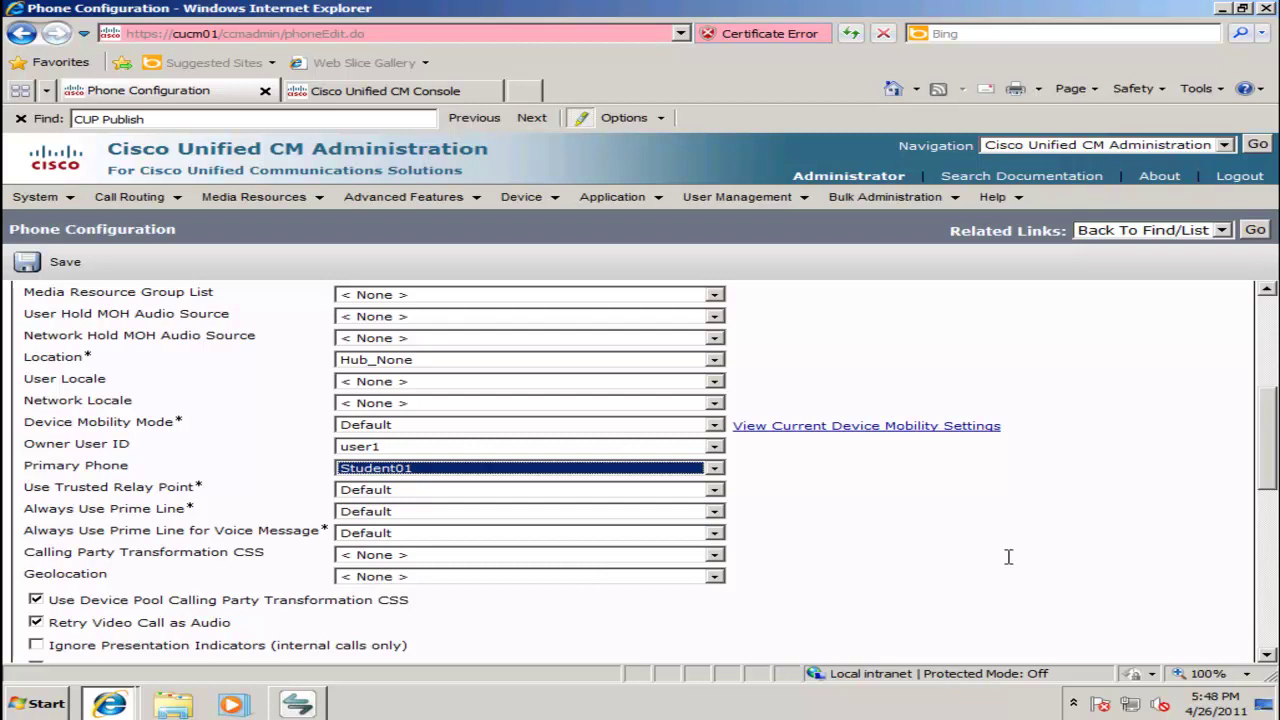
{"action": "left_click", "coordinate": [1272, 620]}
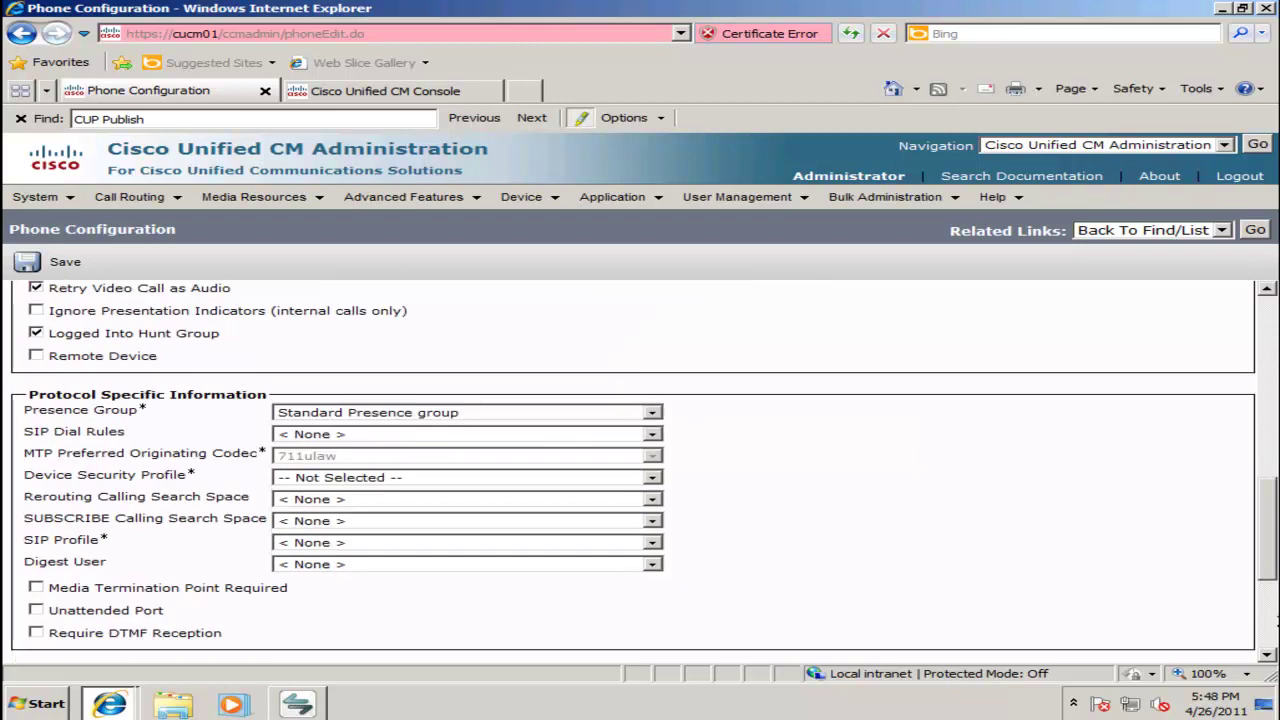
Choose the Personal Communicator security profile, Standard SIP Profile, and digest user user1.
{"action": "left_click", "coordinate": [570, 478]}
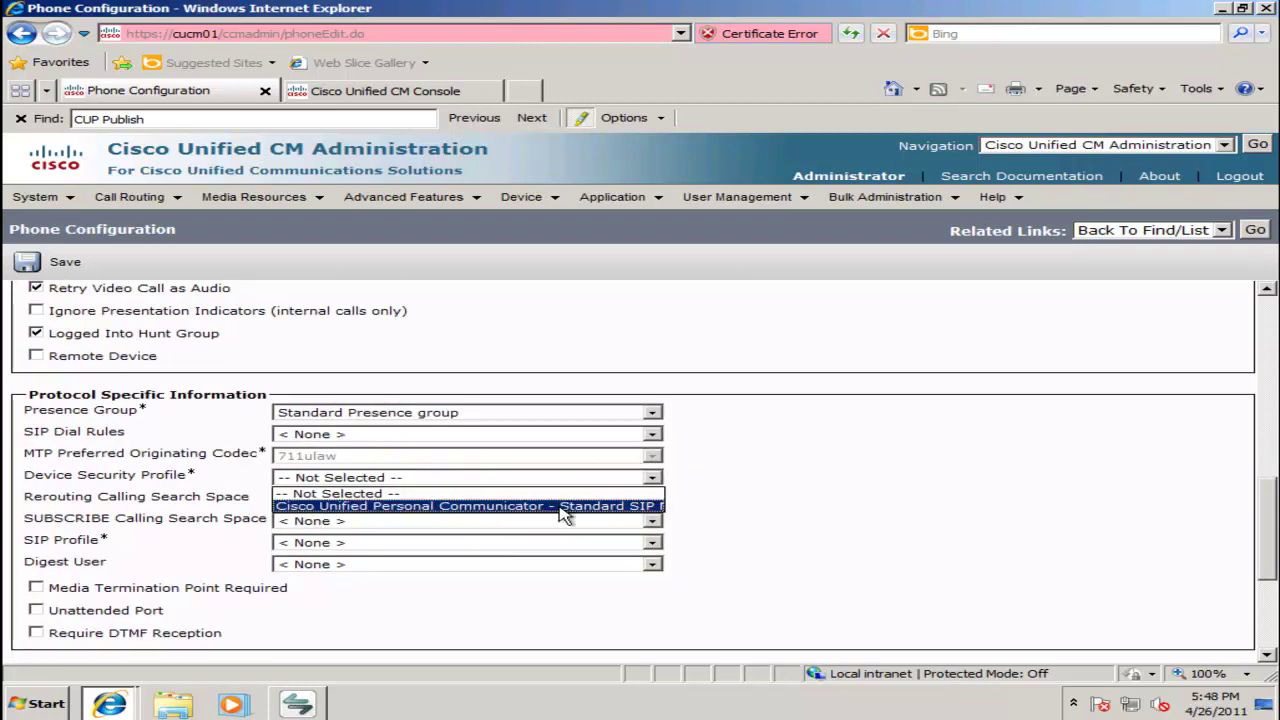
{"action": "left_click", "coordinate": [566, 508]}
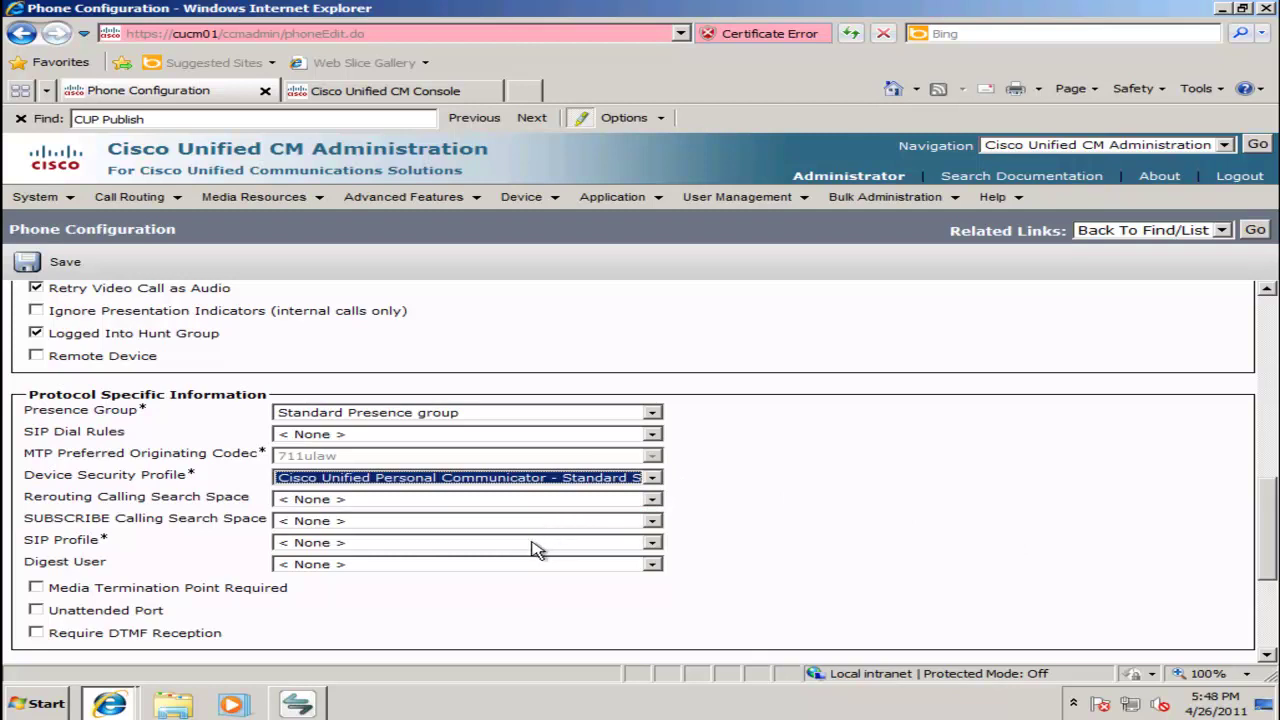
{"action": "left_click", "coordinate": [535, 543]}
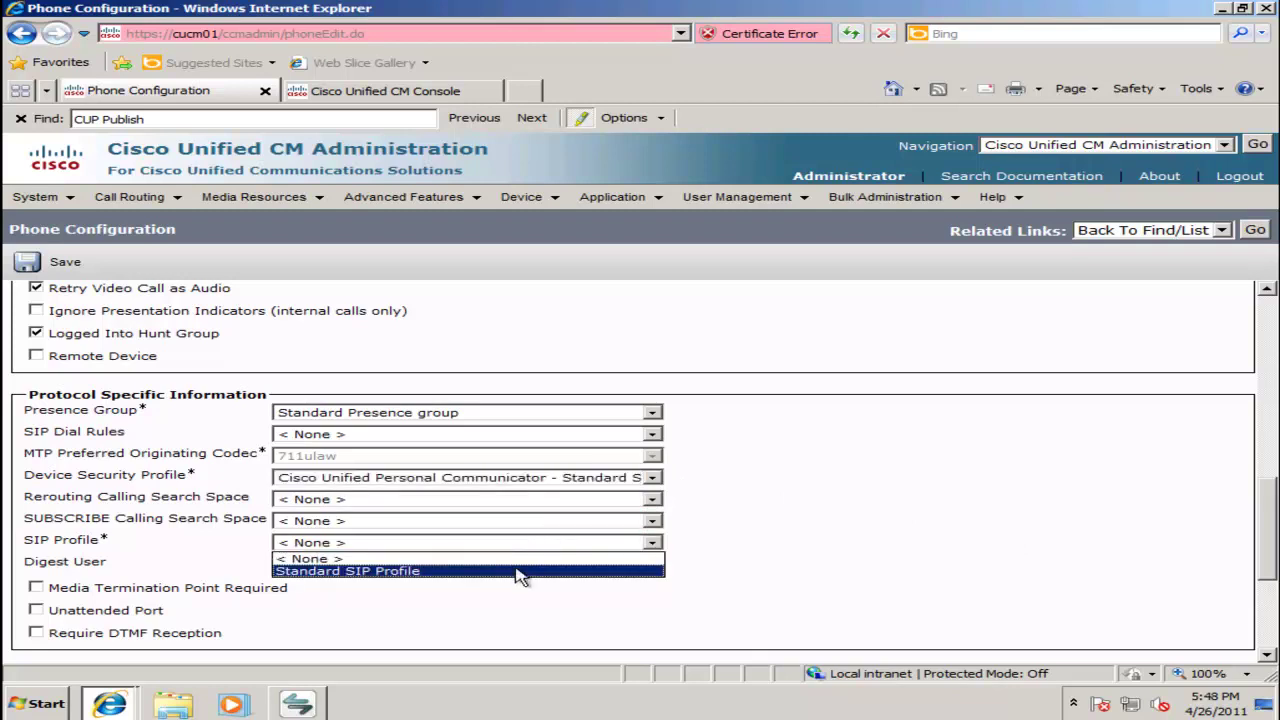
{"action": "left_click", "coordinate": [518, 572]}
{"action": "left_click", "coordinate": [507, 566]}
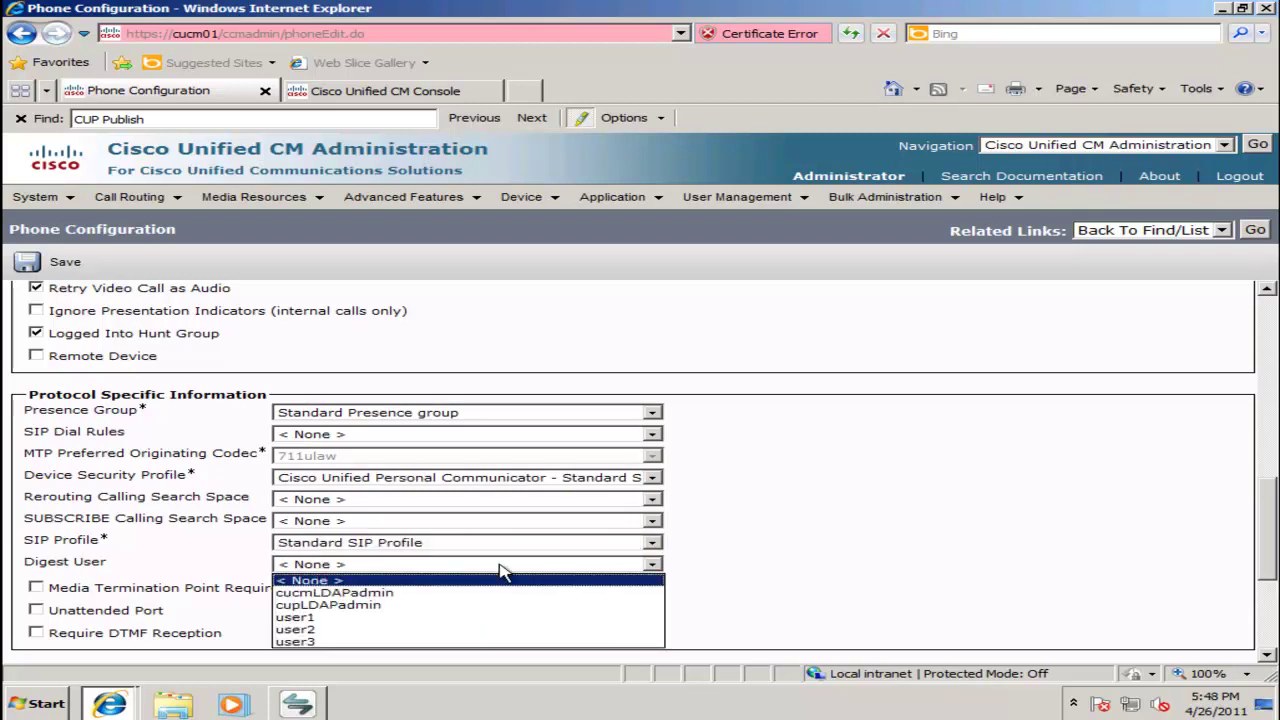
{"action": "left_click", "coordinate": [460, 618]}
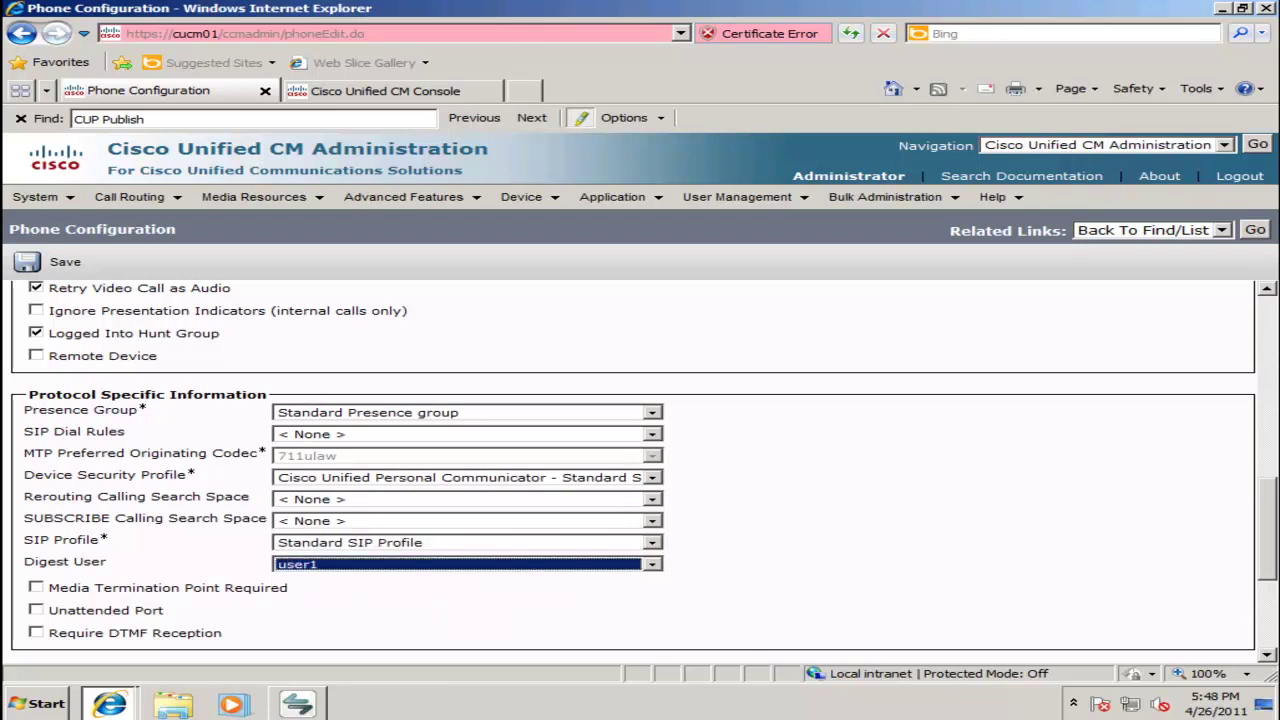
Save phone UPCUSER1 and acknowledge the Apply Config reminder.
{"action": "scroll", "coordinate": [414, 594], "scroll_direction": "down", "scroll_amount": 5}
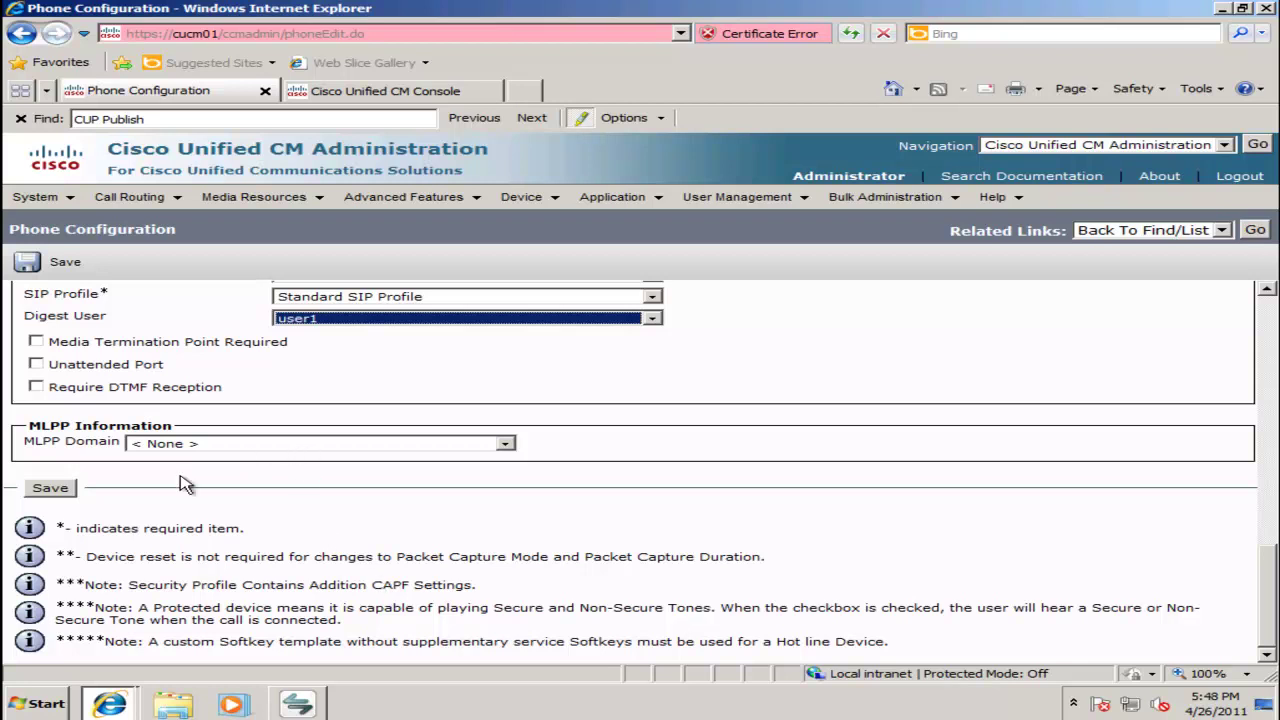
{"action": "left_click", "coordinate": [50, 488]}
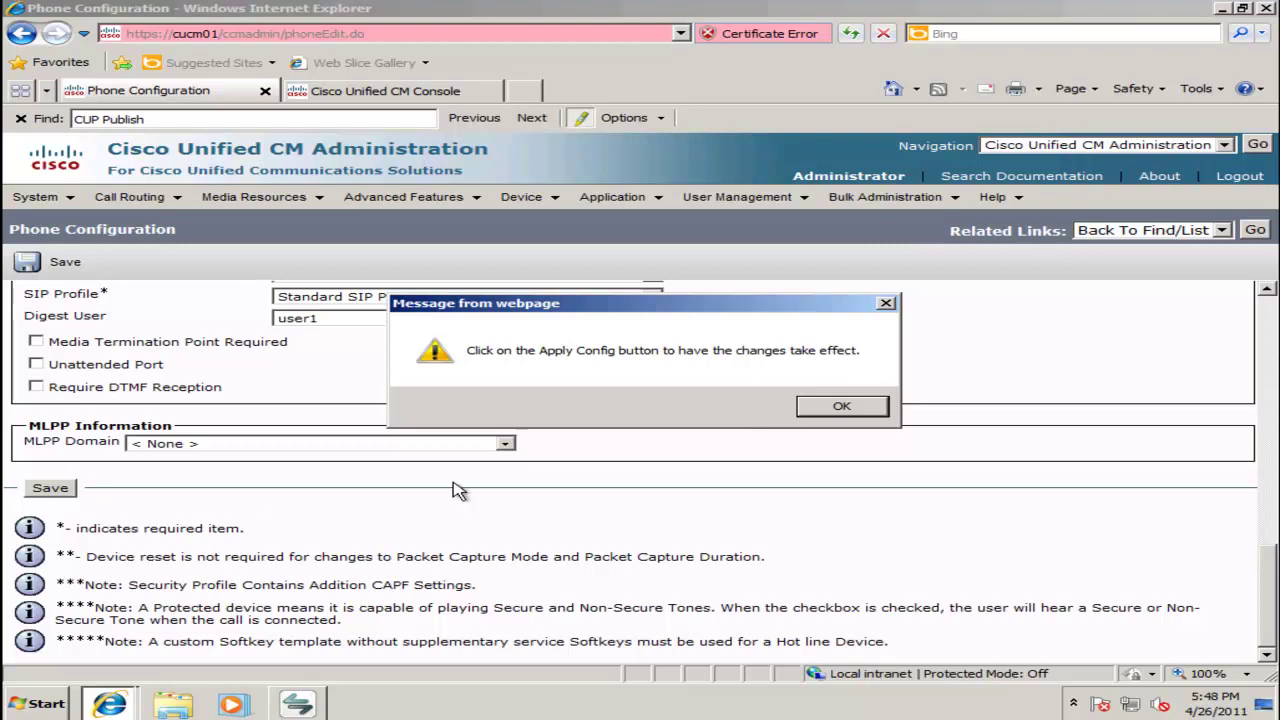
{"action": "left_click", "coordinate": [842, 406]}
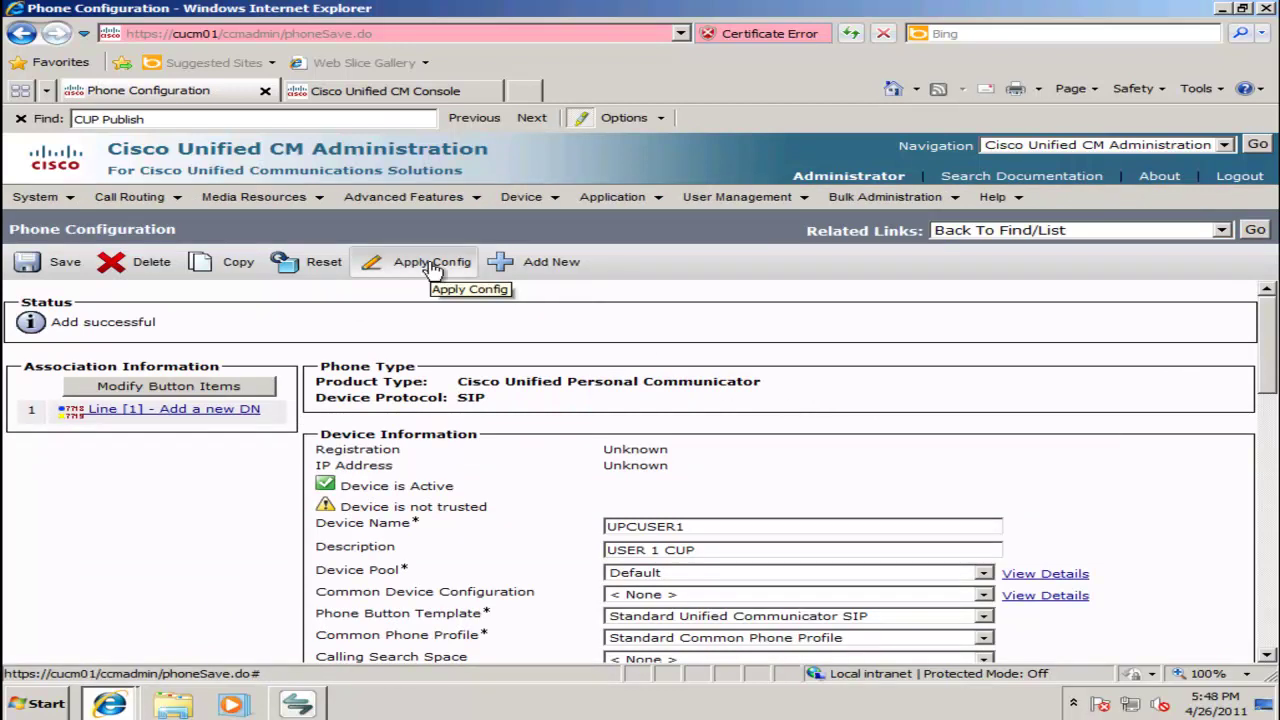
Apply the configuration to UPCUSER1 and begin a new directory number for line 1.
{"action": "left_click", "coordinate": [431, 272]}
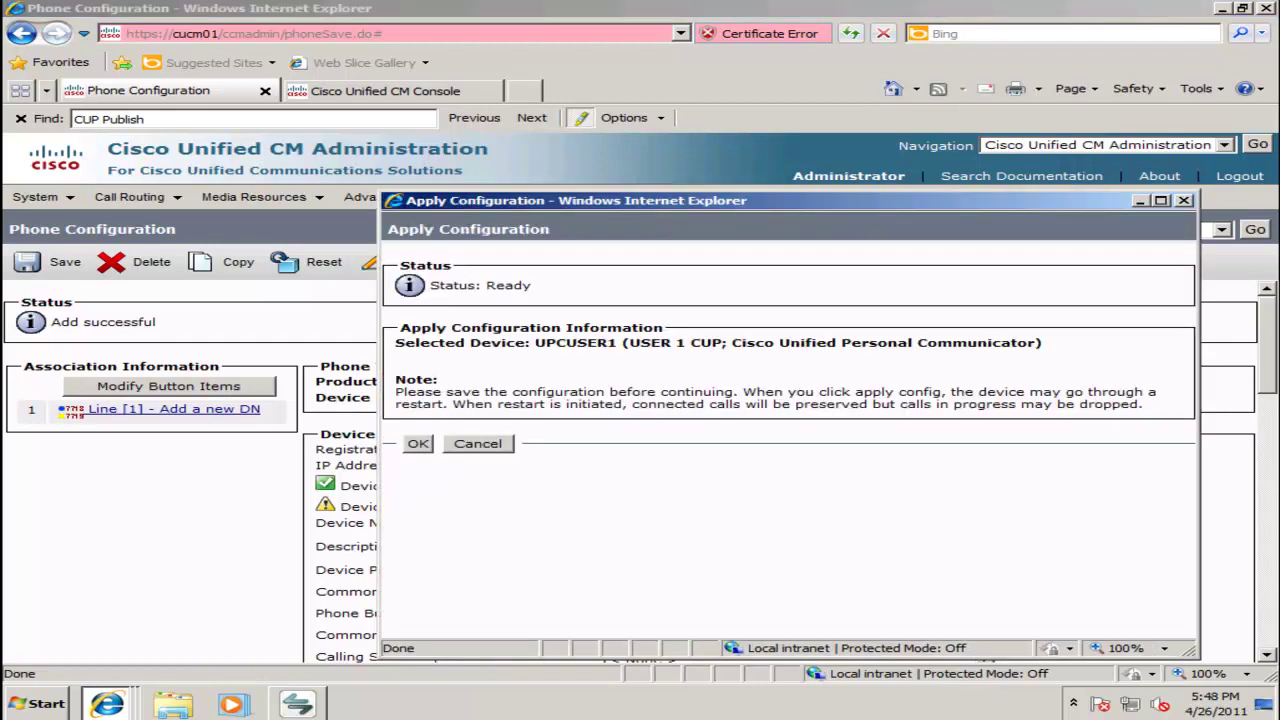
{"action": "left_click", "coordinate": [418, 444]}
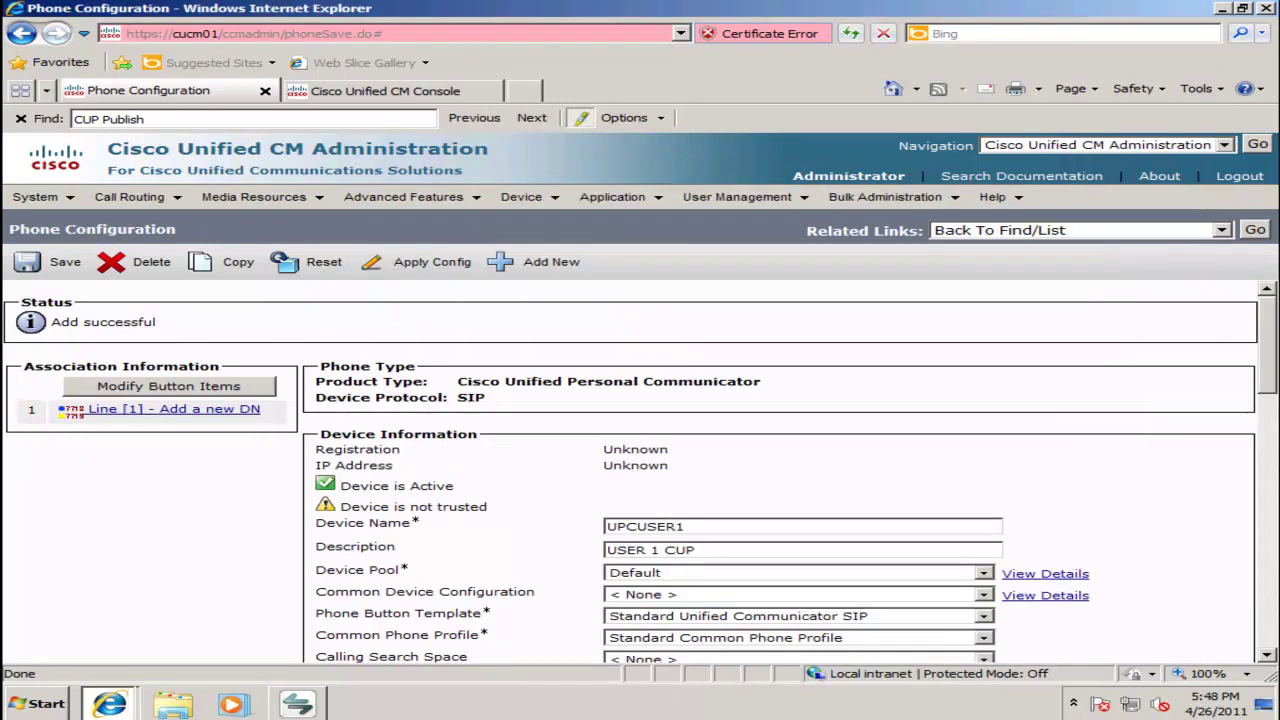
{"action": "left_click", "coordinate": [190, 412]}
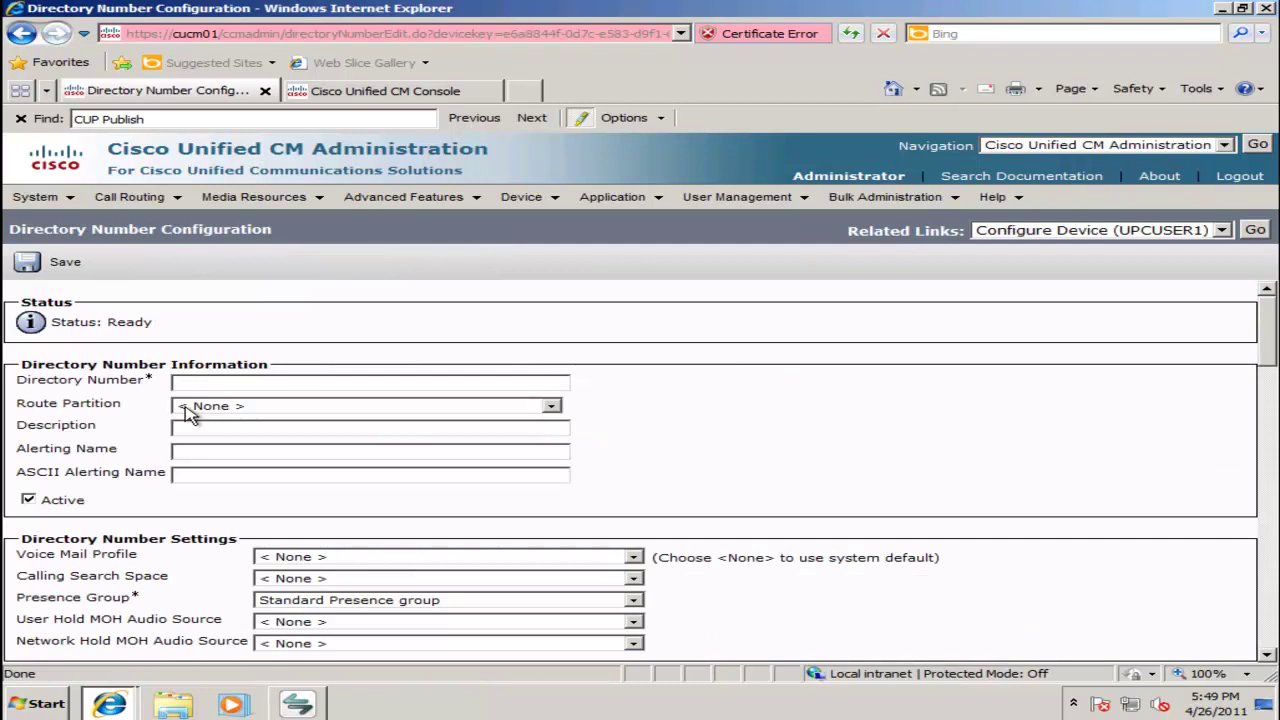
Enter directory number 2001 for line 1 and load its settings.
{"action": "left_click", "coordinate": [218, 381]}
{"action": "type", "text": "2001"}
{"action": "key", "text": "Tab"}
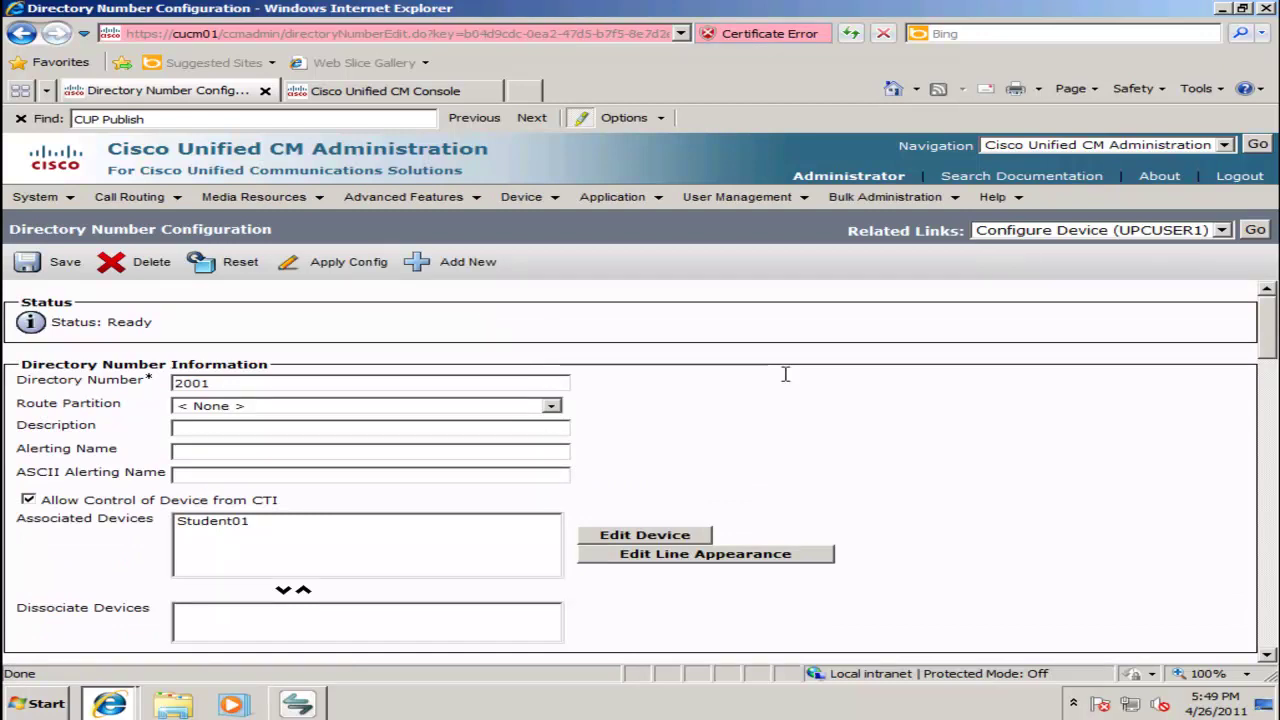
Set the caller ID display to 'CUP User 1' and the busy trigger to 6.
{"action": "left_click_drag", "start_coordinate": [1272, 356], "coordinate": [1272, 596]}
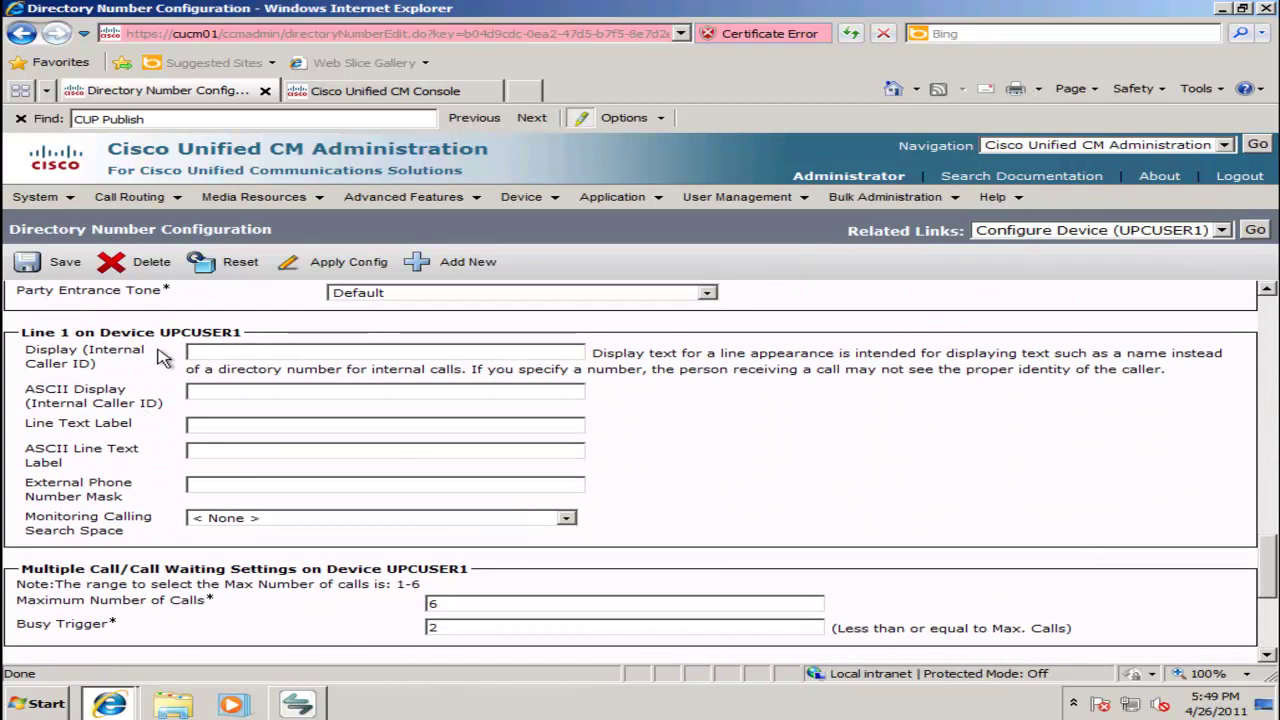
{"action": "left_click", "coordinate": [234, 352]}
{"action": "type", "text": "CUP Us"}
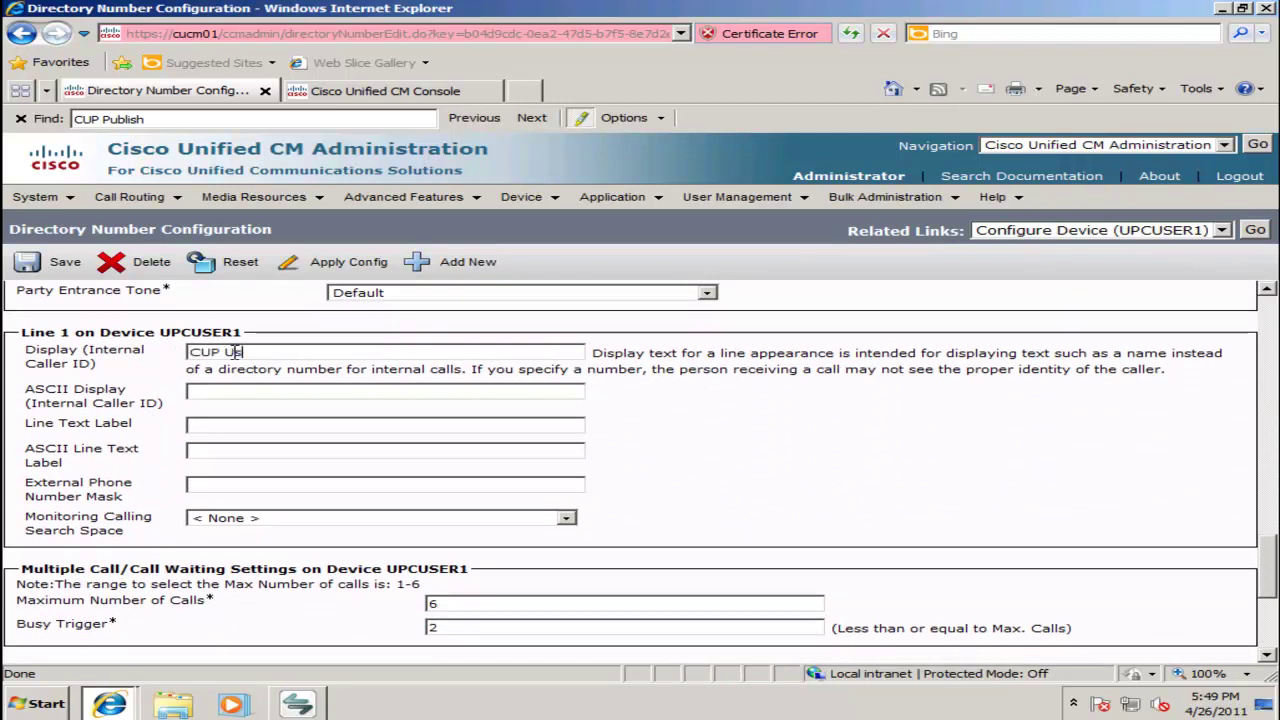
{"action": "type", "text": "er 1"}
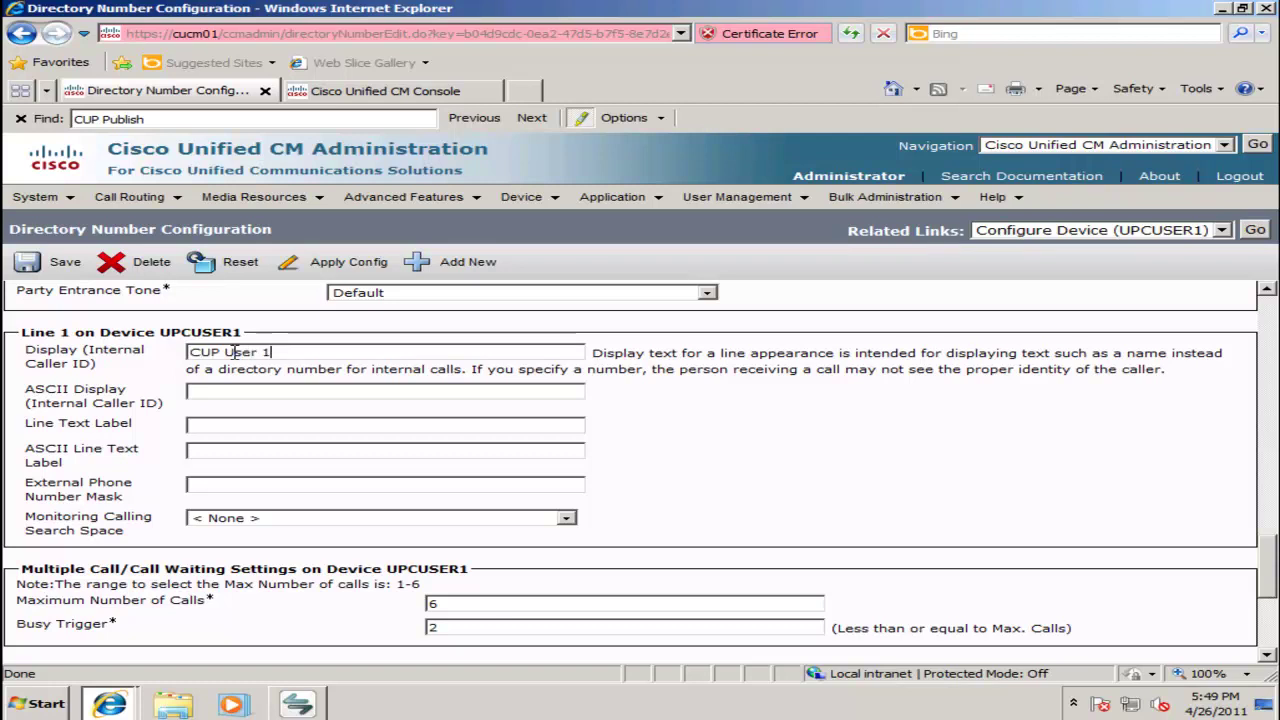
{"action": "key", "text": "Tab"}
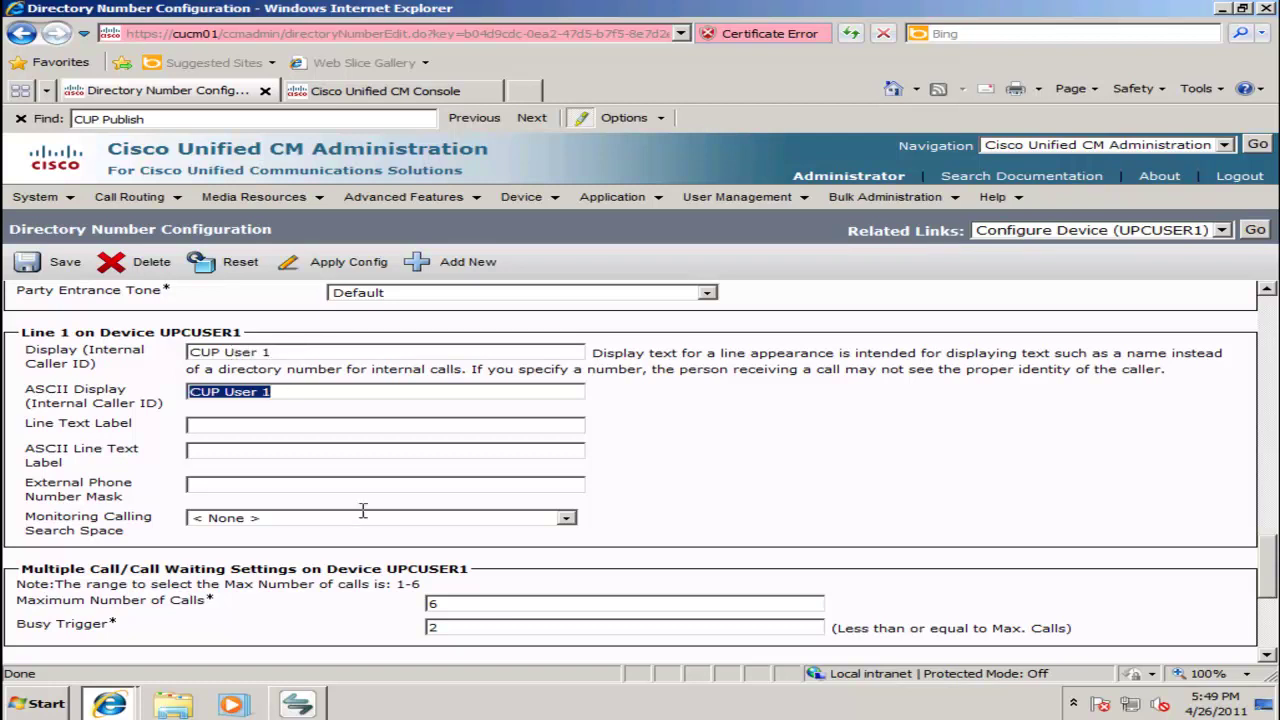
{"action": "left_click", "coordinate": [477, 628]}
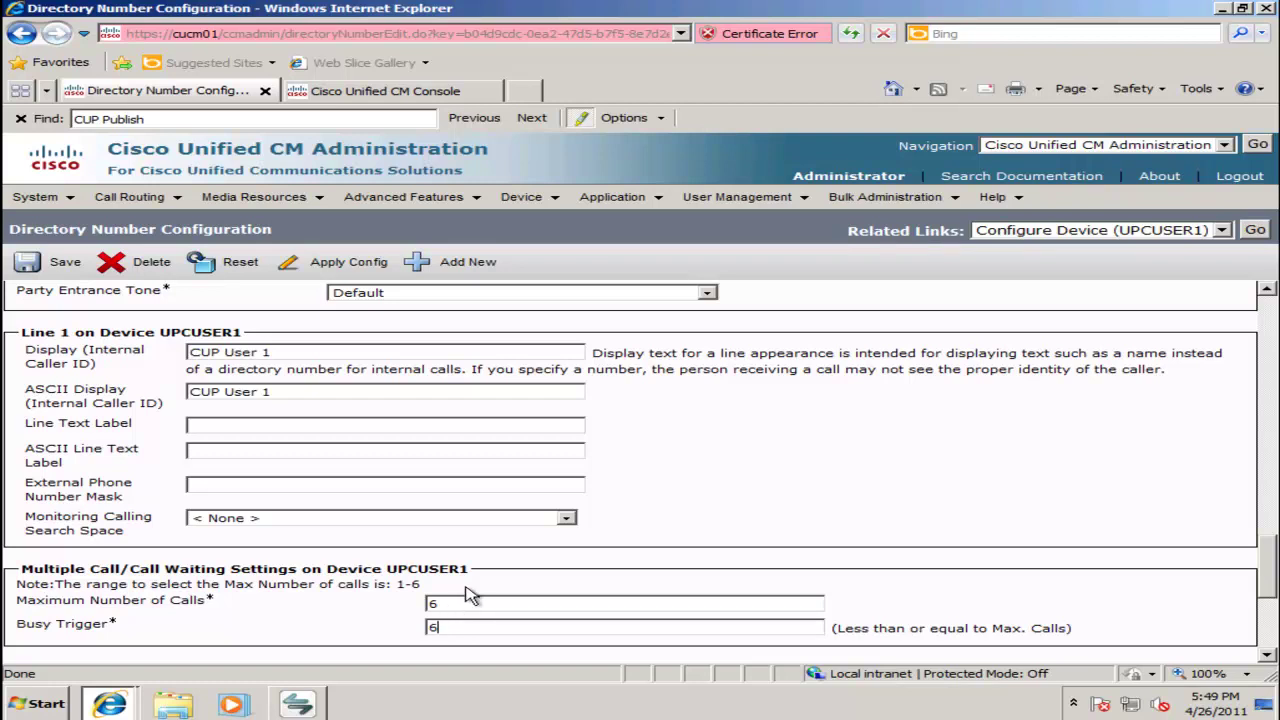
{"action": "scroll", "coordinate": [455, 500], "scroll_direction": "down", "scroll_amount": 3}
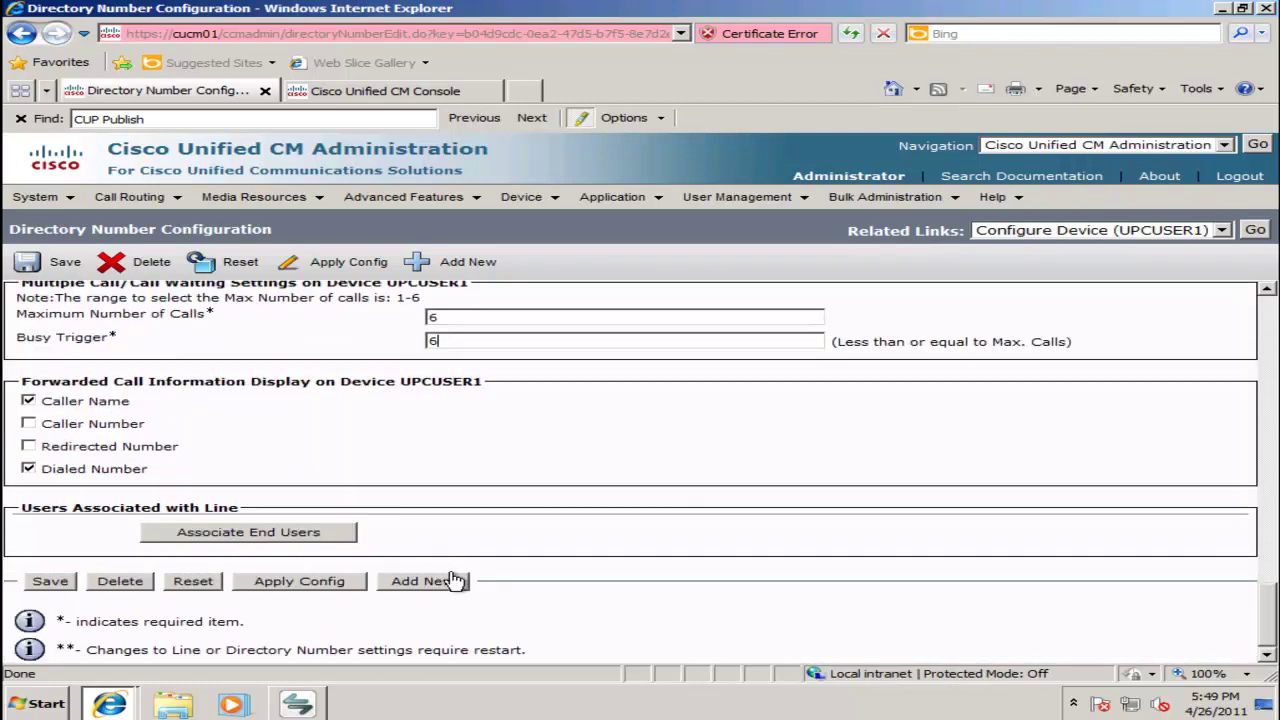
Associate end user user1 with line 2001 and save the directory number.
{"action": "left_click", "coordinate": [254, 533]}
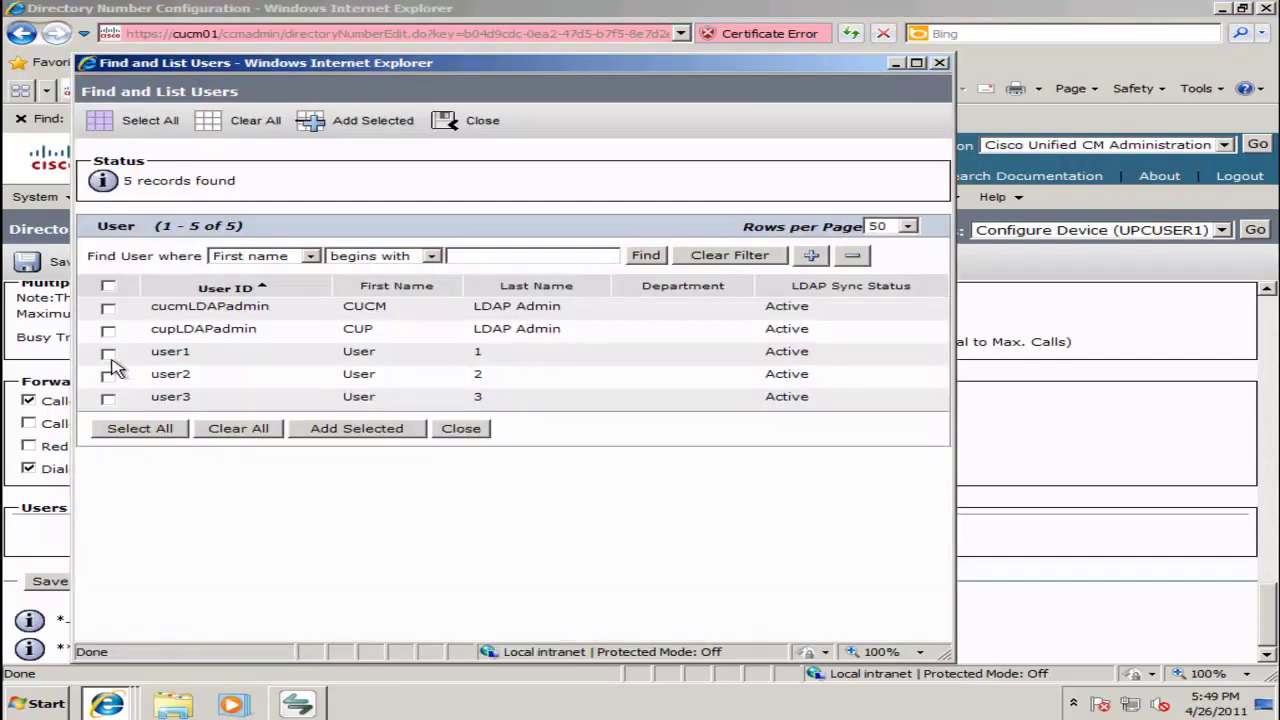
{"action": "left_click", "coordinate": [340, 432]}
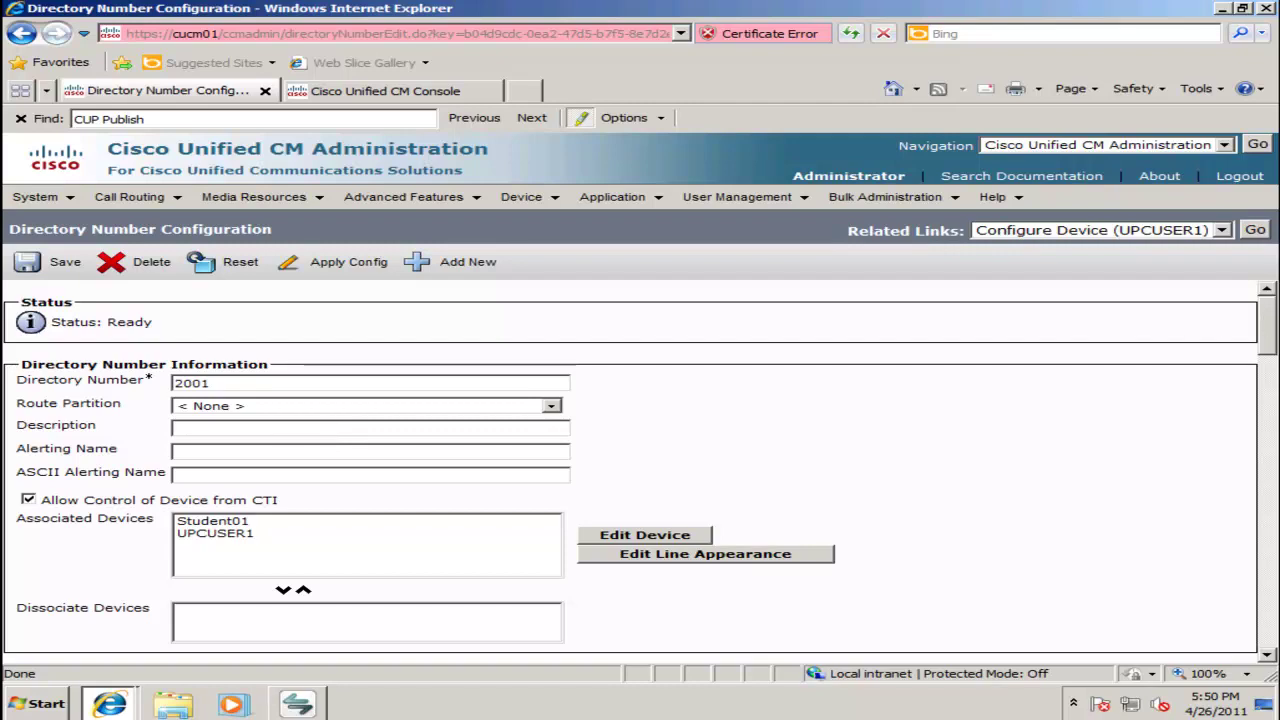
{"action": "left_click_drag", "start_coordinate": [1272, 333], "coordinate": [1274, 640]}
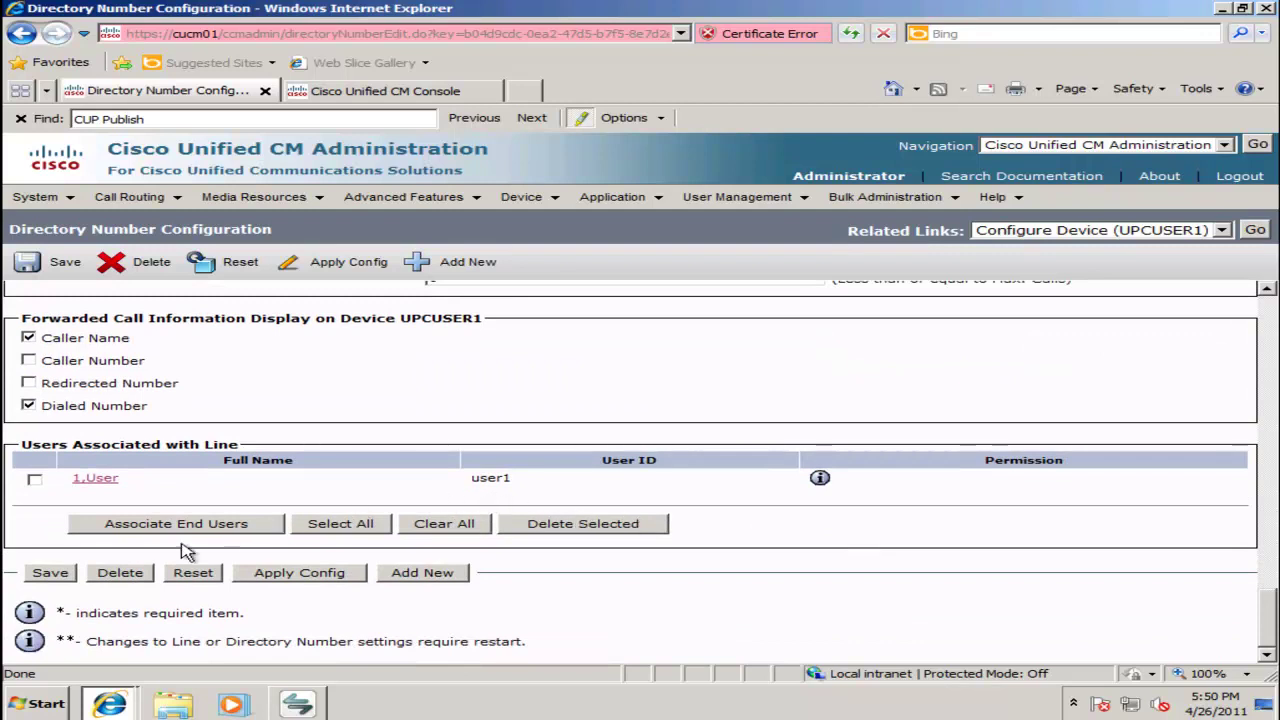
{"action": "left_click", "coordinate": [48, 578]}
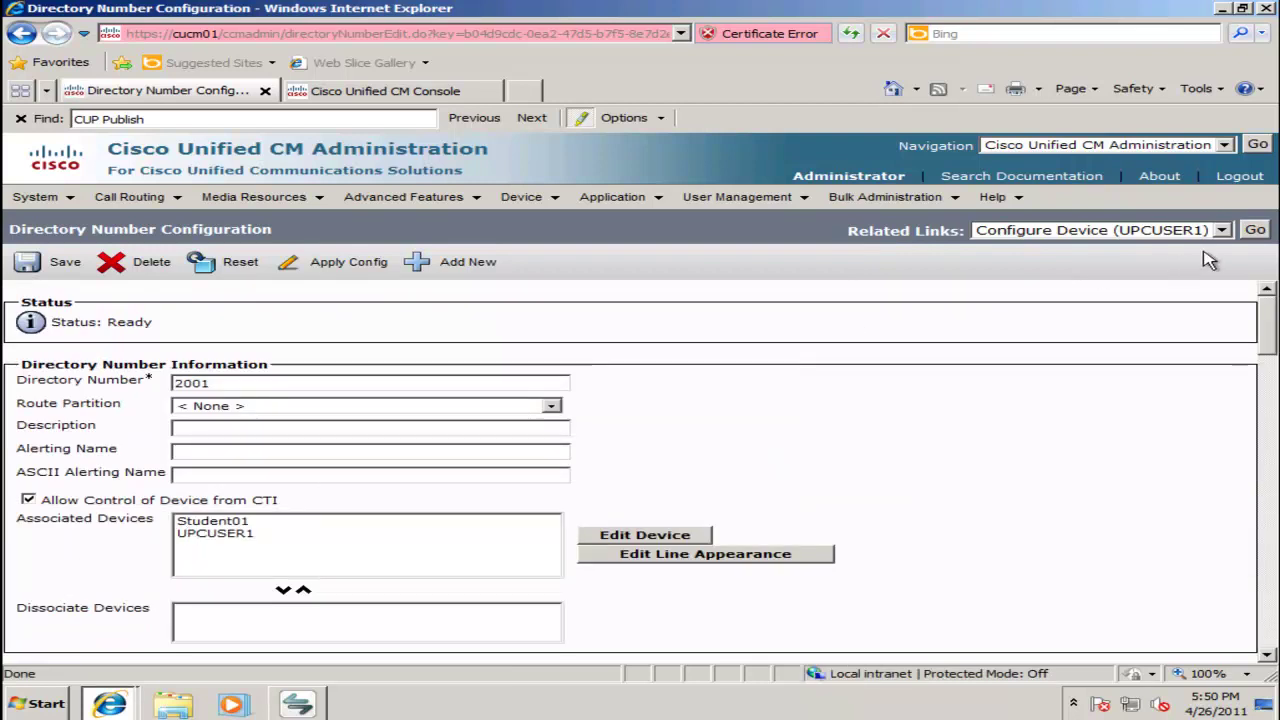
Return to the phone list showing UPCUSER1 and begin adding another phone.
{"action": "left_click", "coordinate": [1255, 231]}
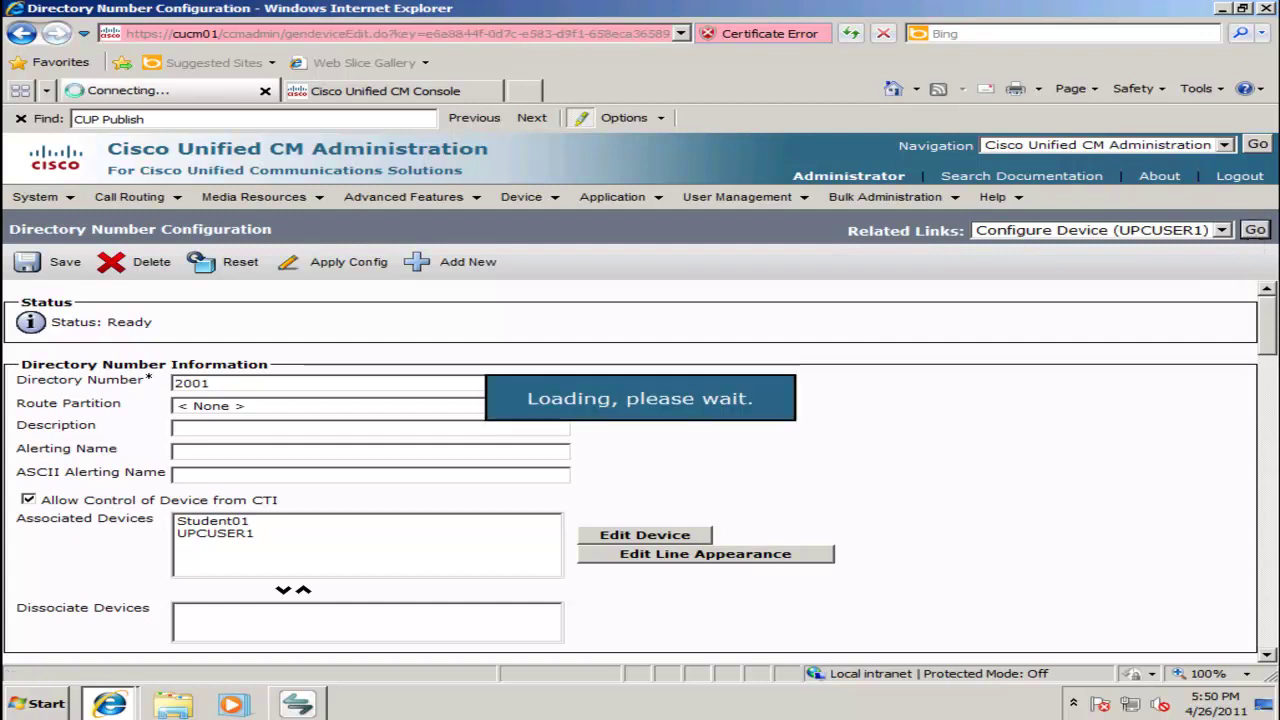
{"action": "left_click", "coordinate": [1255, 231]}
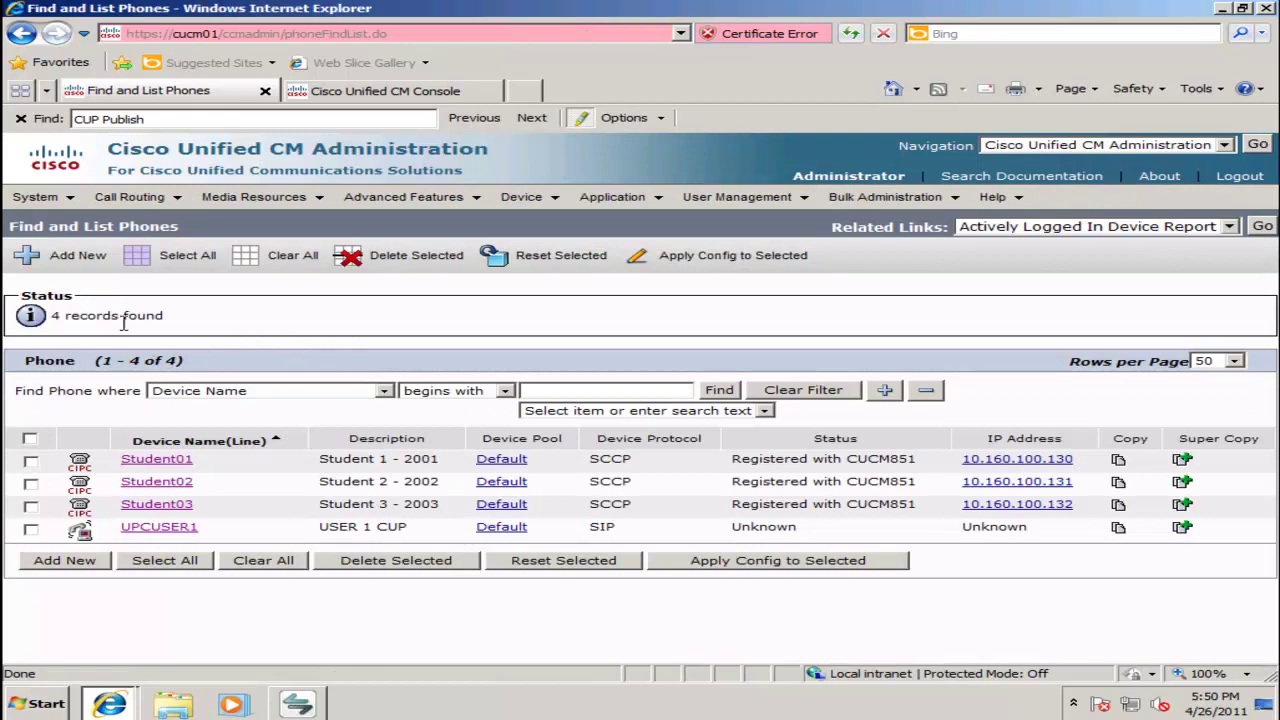
{"action": "left_click", "coordinate": [84, 257]}
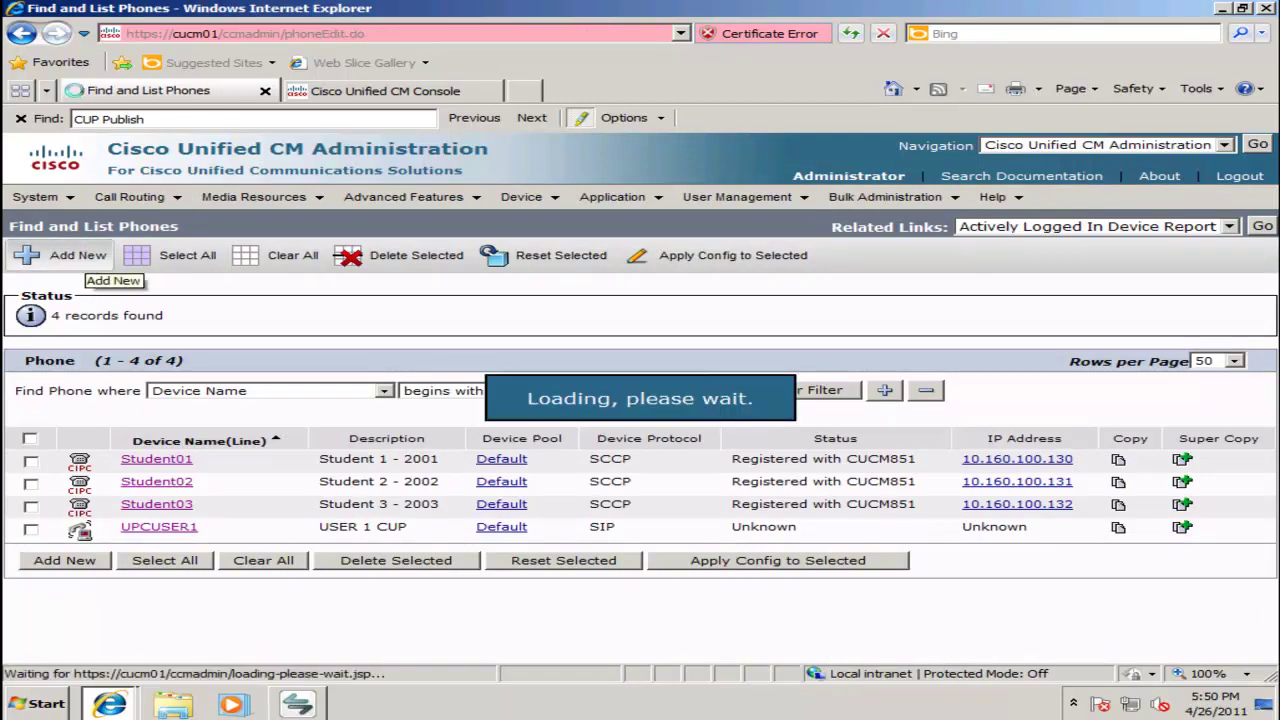